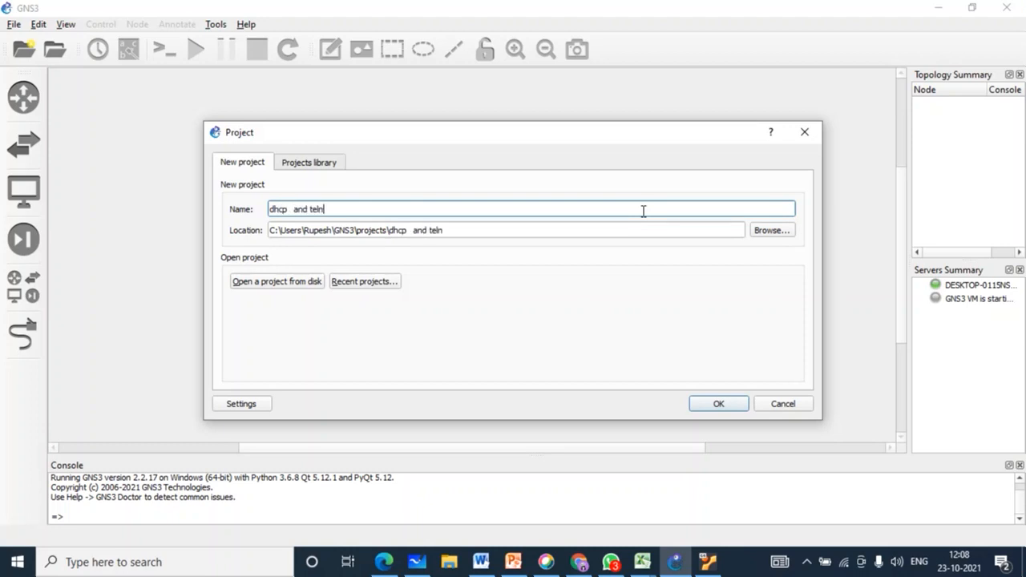
Step: Finish naming the project 'dhcp and telnet with password' and create it
{"action": "type", "text": "et  with password"}
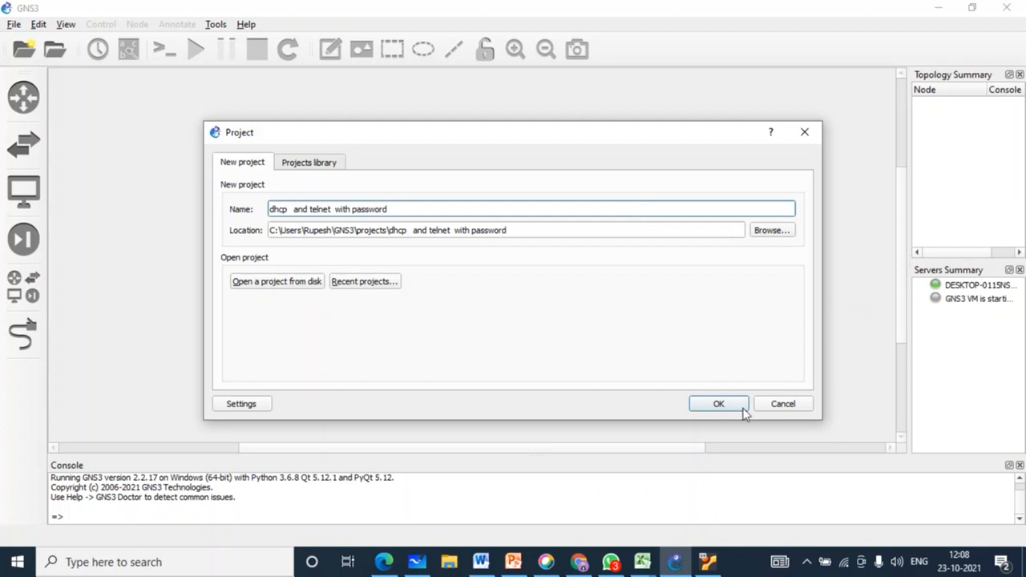
{"action": "left_click", "coordinate": [716, 404]}
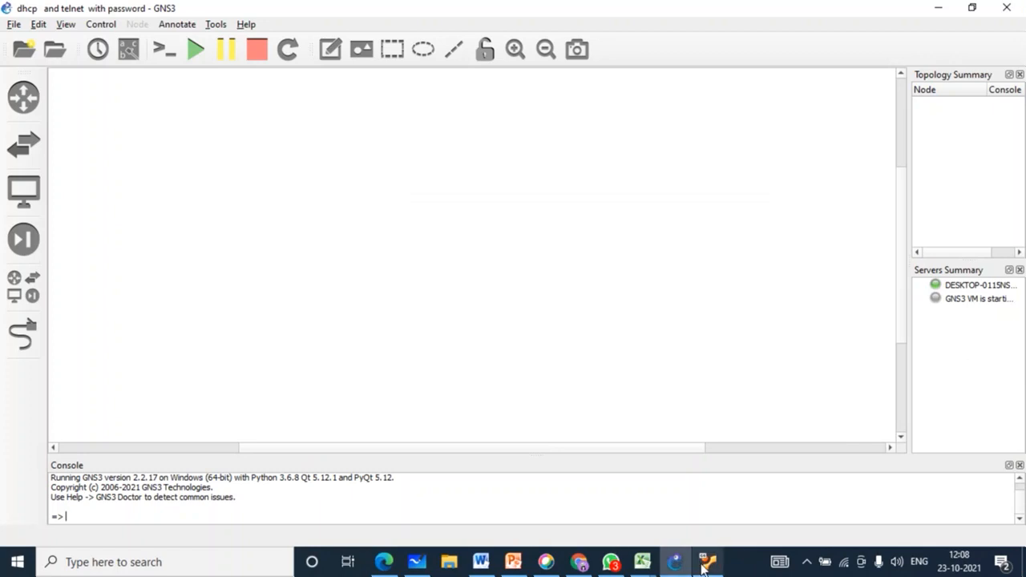
Step: Place a c7200 router and an Ethernet switch, running the switch on the GNS3 VM server
{"action": "left_click", "coordinate": [959, 301]}
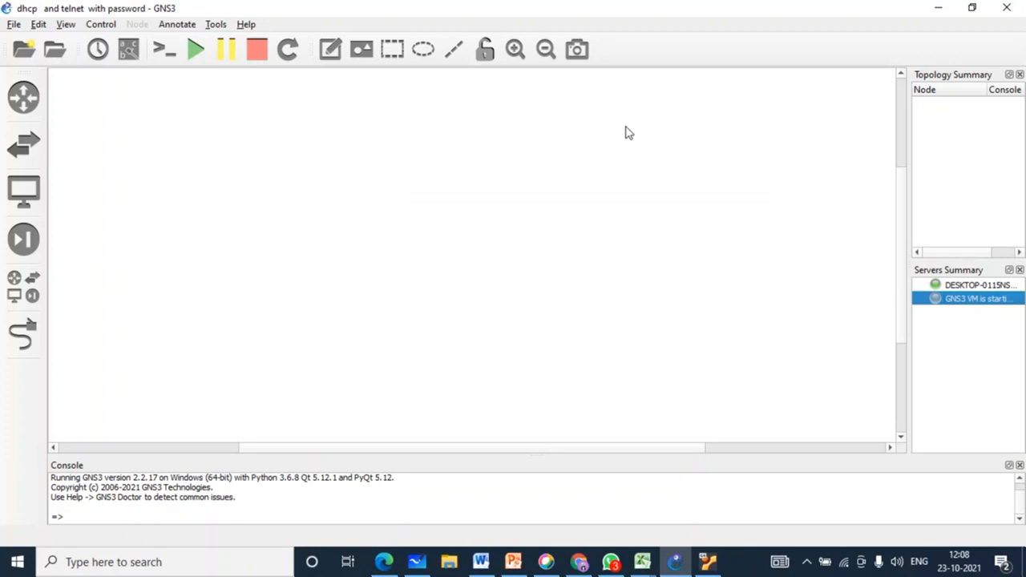
{"action": "left_click", "coordinate": [24, 287]}
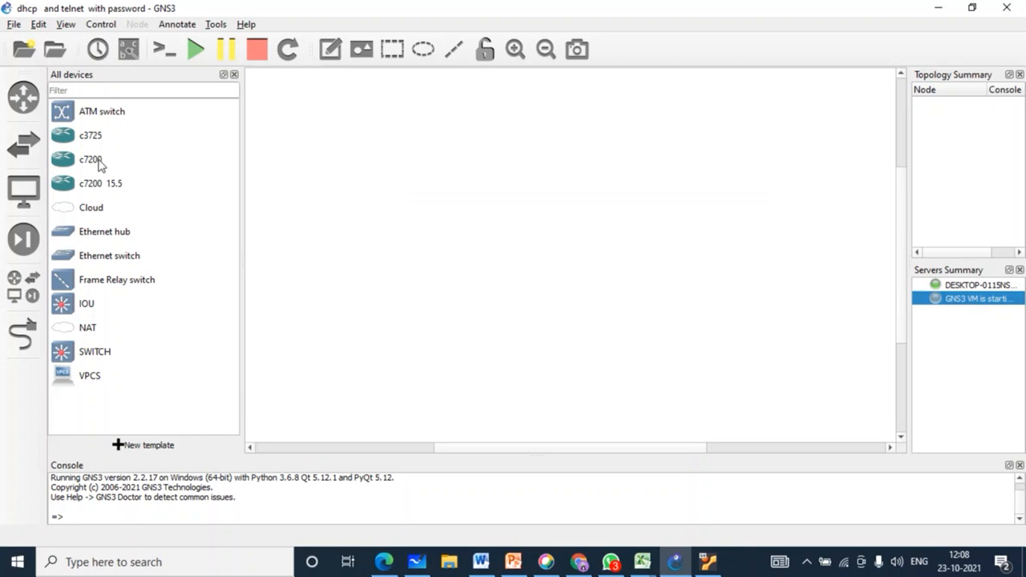
{"action": "left_click_drag", "start_coordinate": [100, 165], "coordinate": [506, 181]}
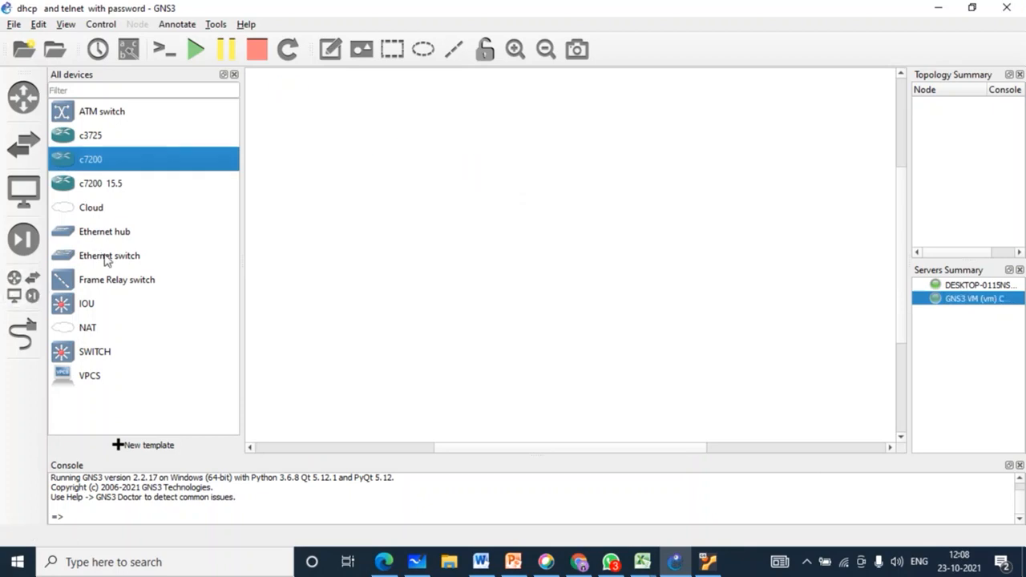
{"action": "left_click_drag", "start_coordinate": [101, 256], "coordinate": [534, 233]}
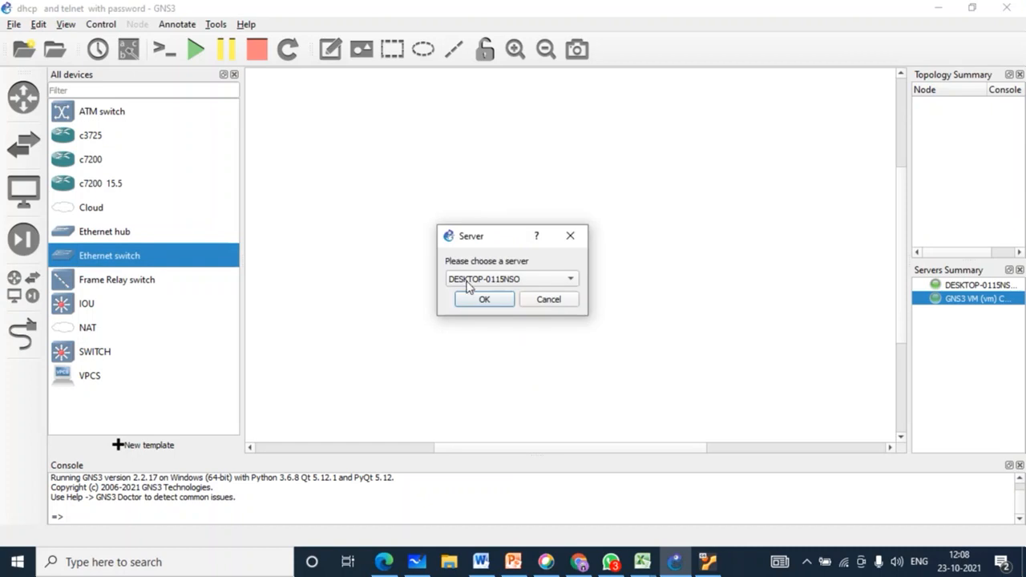
{"action": "left_click", "coordinate": [482, 279]}
{"action": "left_click", "coordinate": [491, 295]}
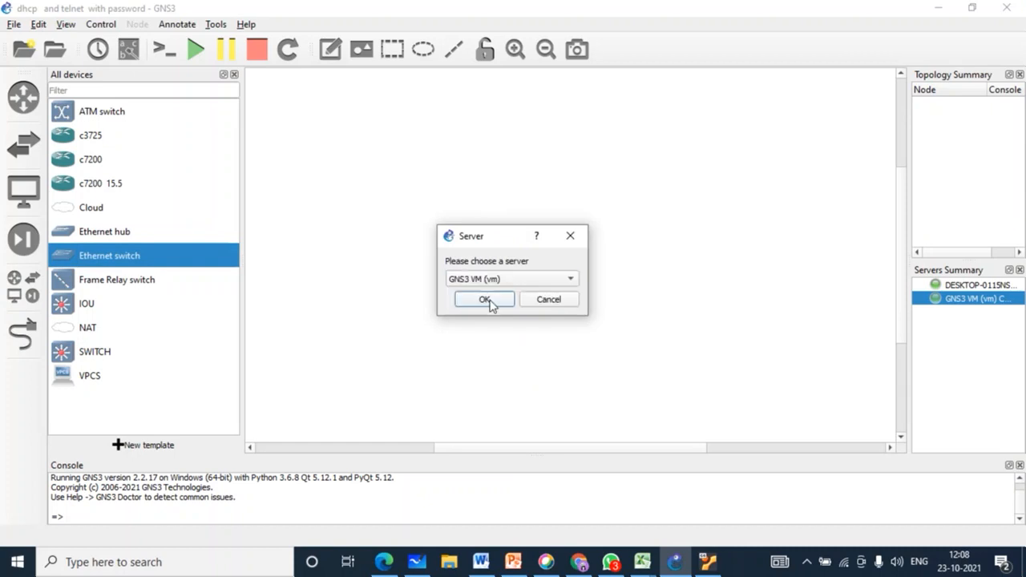
{"action": "left_click", "coordinate": [484, 299]}
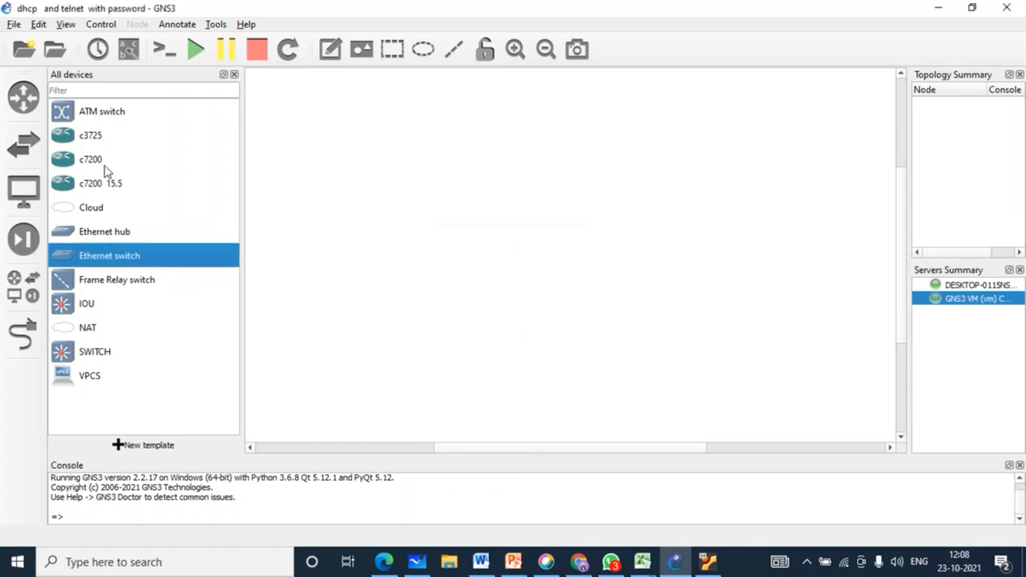
Step: Add router R2 at lower left and R3 at lower right, with R1 at the top centre
{"action": "left_click_drag", "start_coordinate": [96, 164], "coordinate": [378, 354]}
{"action": "left_click_drag", "start_coordinate": [149, 162], "coordinate": [672, 369]}
{"action": "left_click_drag", "start_coordinate": [530, 189], "coordinate": [564, 109]}
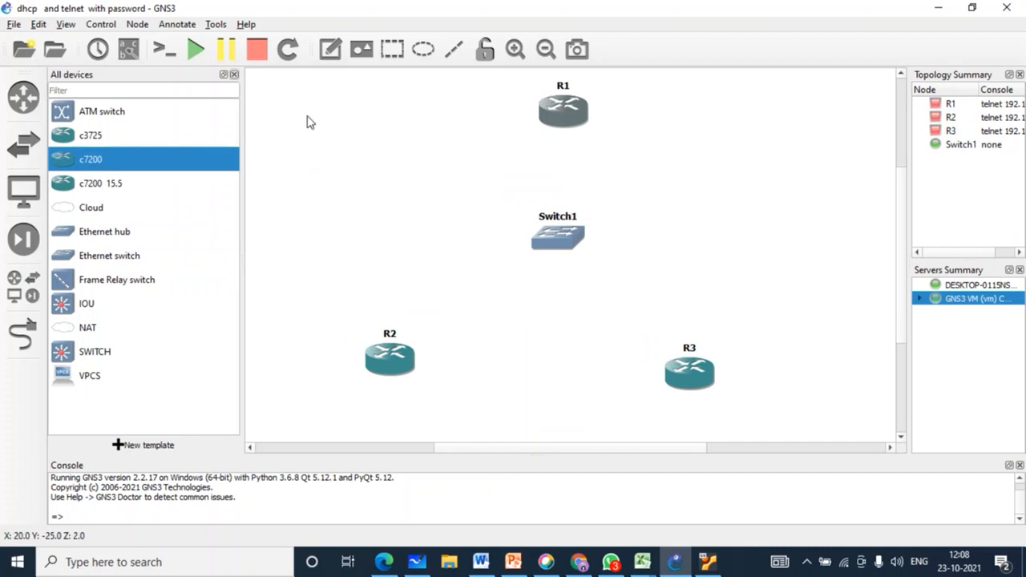
{"action": "left_click", "coordinate": [234, 75]}
{"action": "left_click_drag", "start_coordinate": [475, 236], "coordinate": [474, 238]}
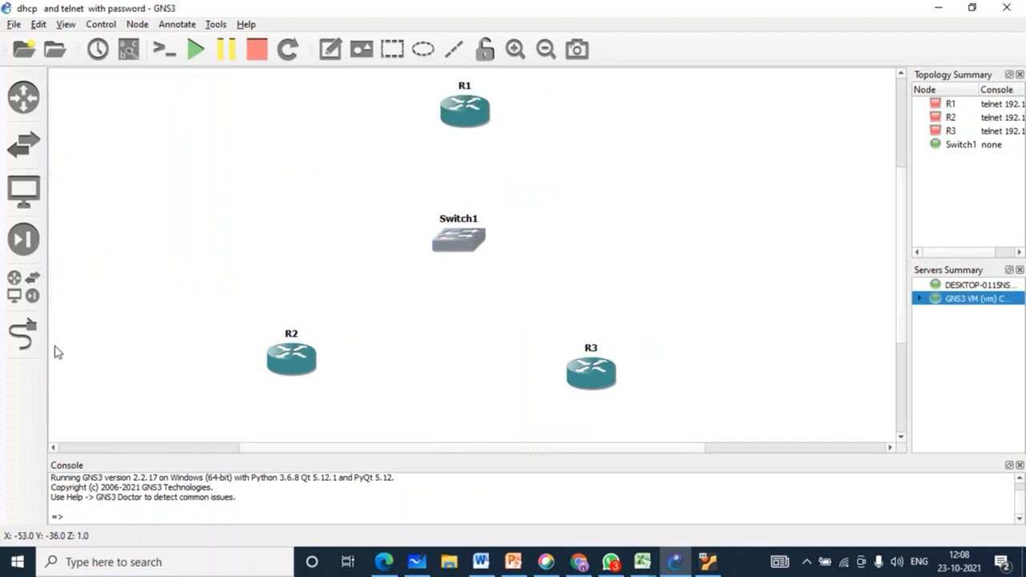
Step: Abandon a link started from R2, then select Switch1, R2 and R3 together
{"action": "left_click", "coordinate": [23, 332]}
{"action": "left_click", "coordinate": [288, 355]}
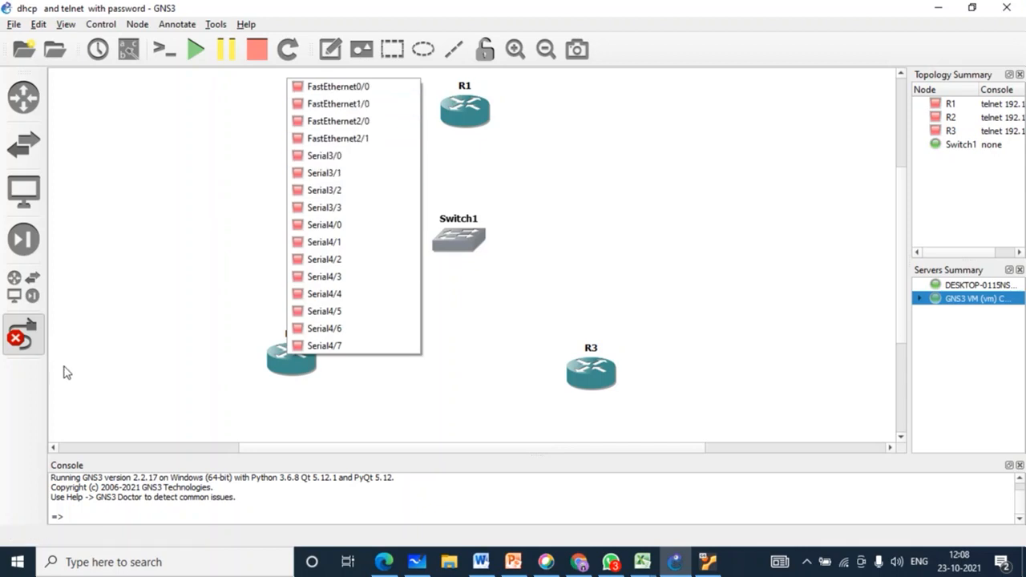
{"action": "left_click", "coordinate": [38, 345]}
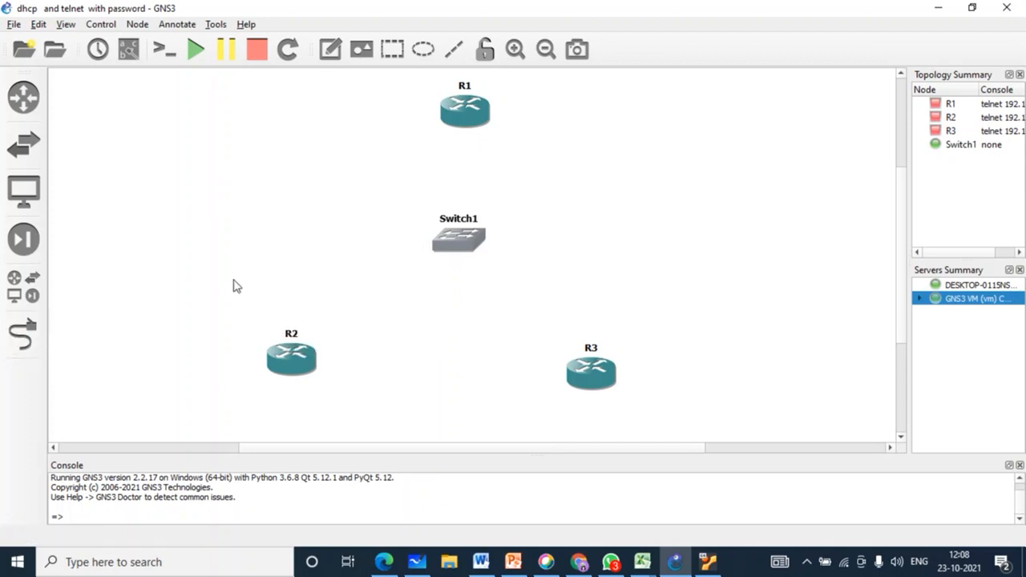
{"action": "left_click_drag", "start_coordinate": [196, 100], "coordinate": [745, 454]}
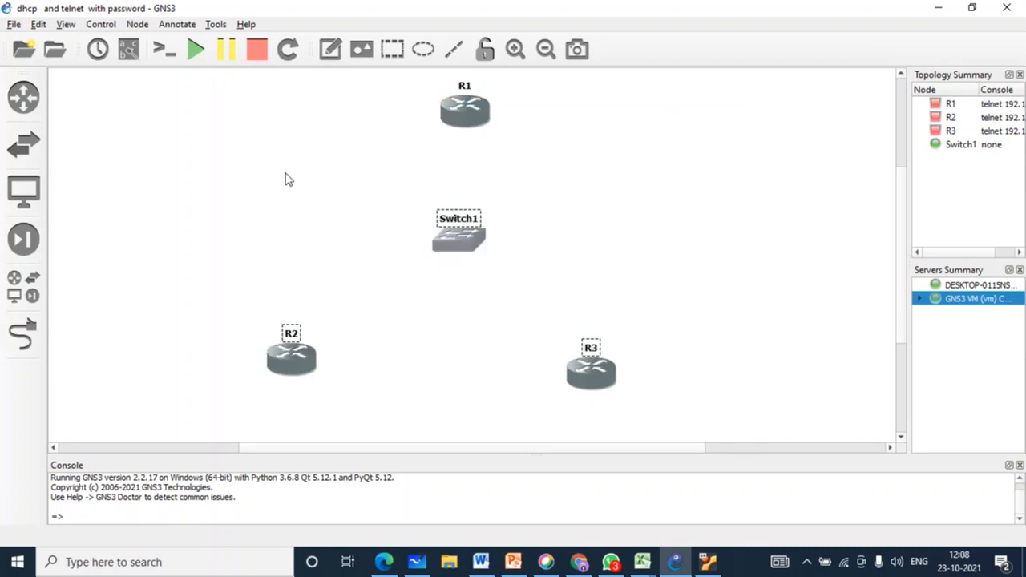
Step: In R1's c7200 group settings, put a PA-8E in slot 1 and a PA-4E in slot 2
{"action": "right_click", "coordinate": [468, 109]}
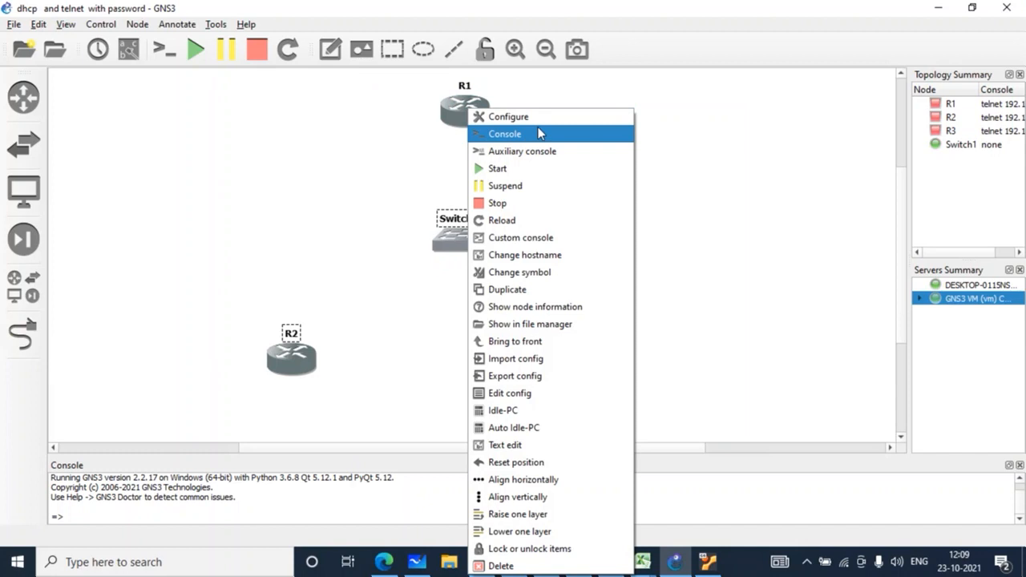
{"action": "left_click", "coordinate": [538, 120]}
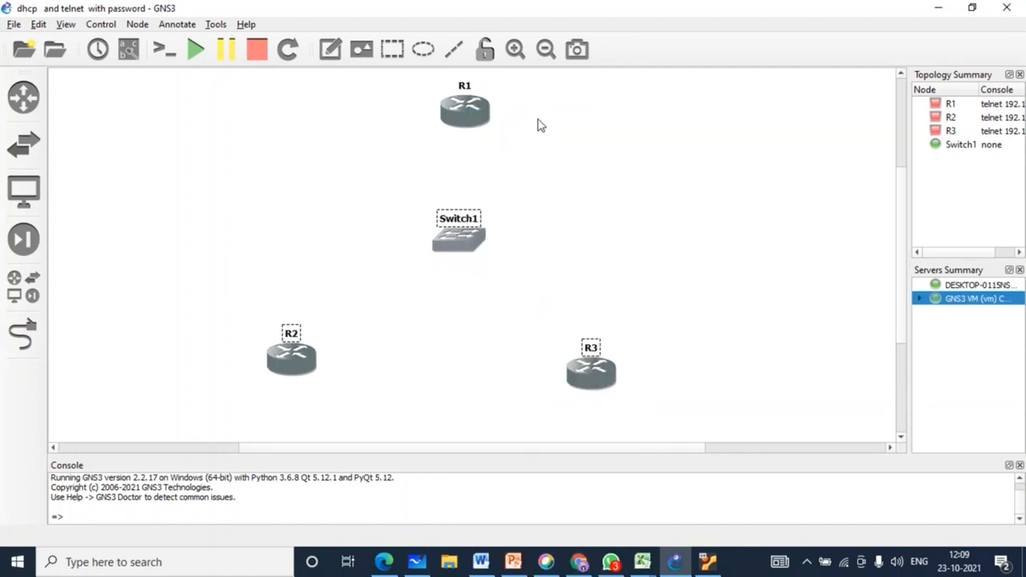
{"action": "left_click", "coordinate": [571, 162]}
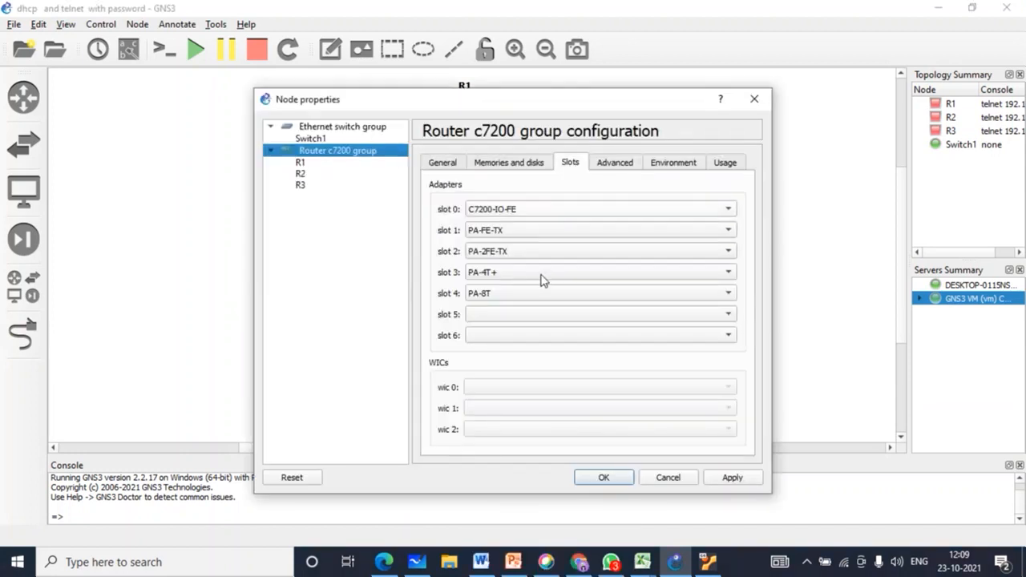
{"action": "left_click", "coordinate": [514, 233]}
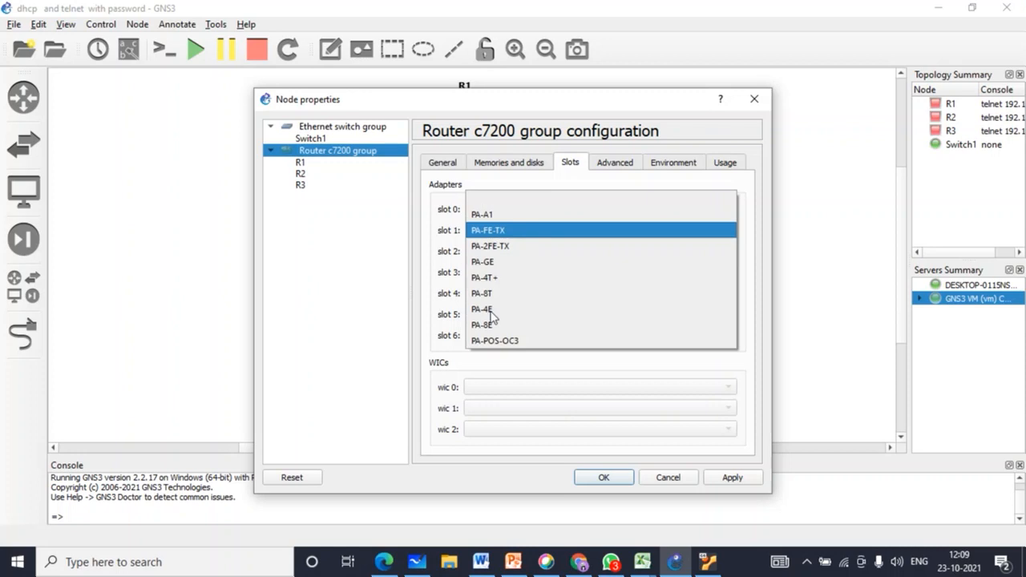
{"action": "left_click", "coordinate": [488, 325]}
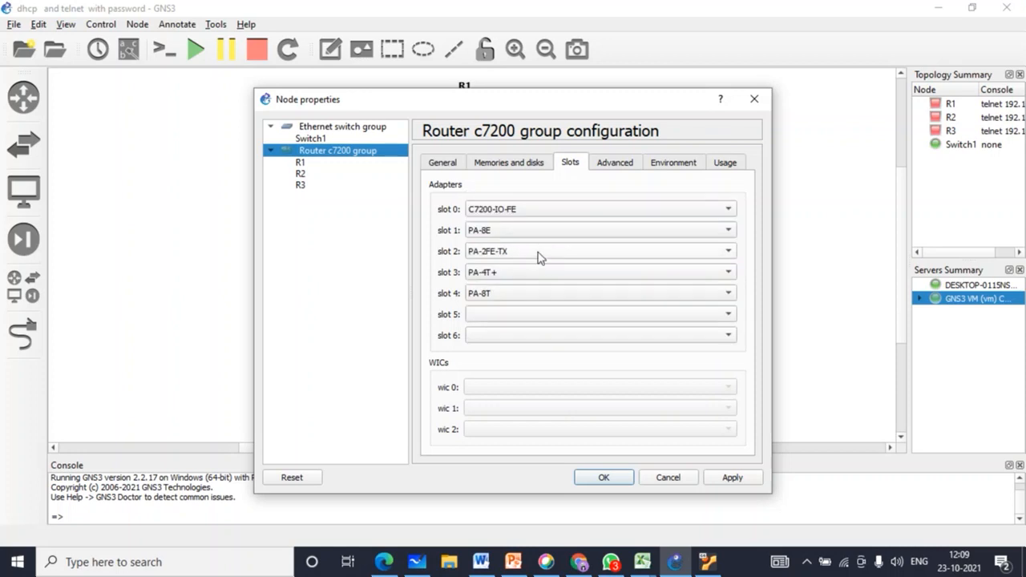
{"action": "left_click", "coordinate": [539, 257]}
{"action": "left_click", "coordinate": [504, 318]}
{"action": "left_click", "coordinate": [607, 477]}
{"action": "left_click", "coordinate": [23, 330]}
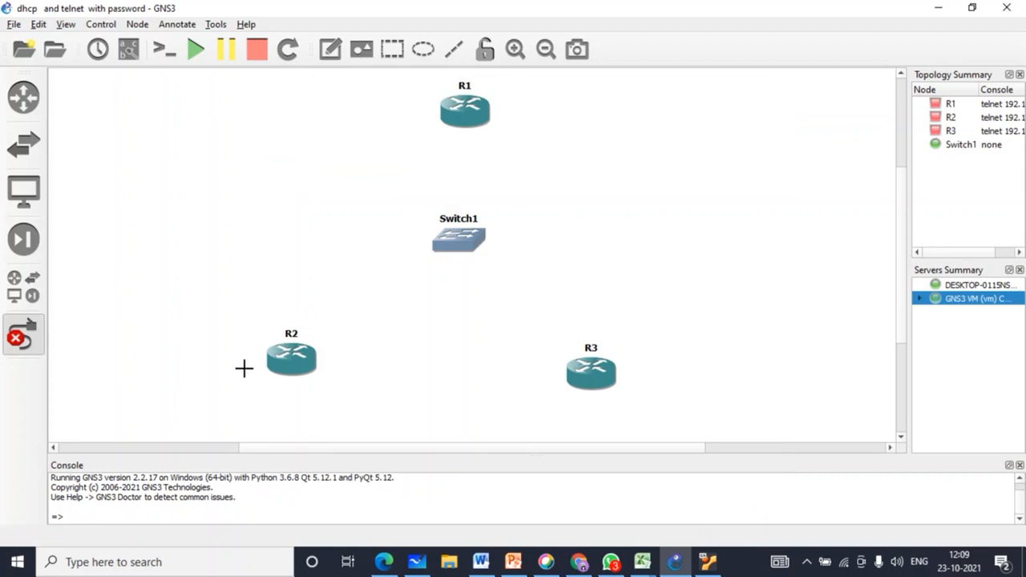
{"action": "left_click", "coordinate": [300, 338]}
Step: Link R2 Ethernet1/0 to Switch1 Ethernet0, and Switch1 Ethernet1 to R3 Ethernet1/1
{"action": "left_click", "coordinate": [293, 354]}
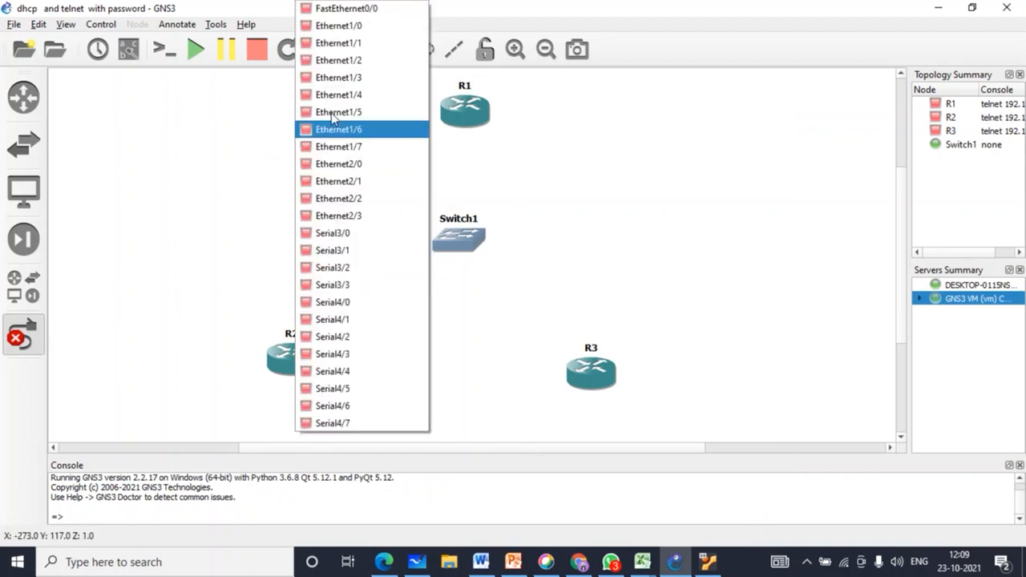
{"action": "left_click", "coordinate": [343, 28]}
{"action": "left_click", "coordinate": [451, 236]}
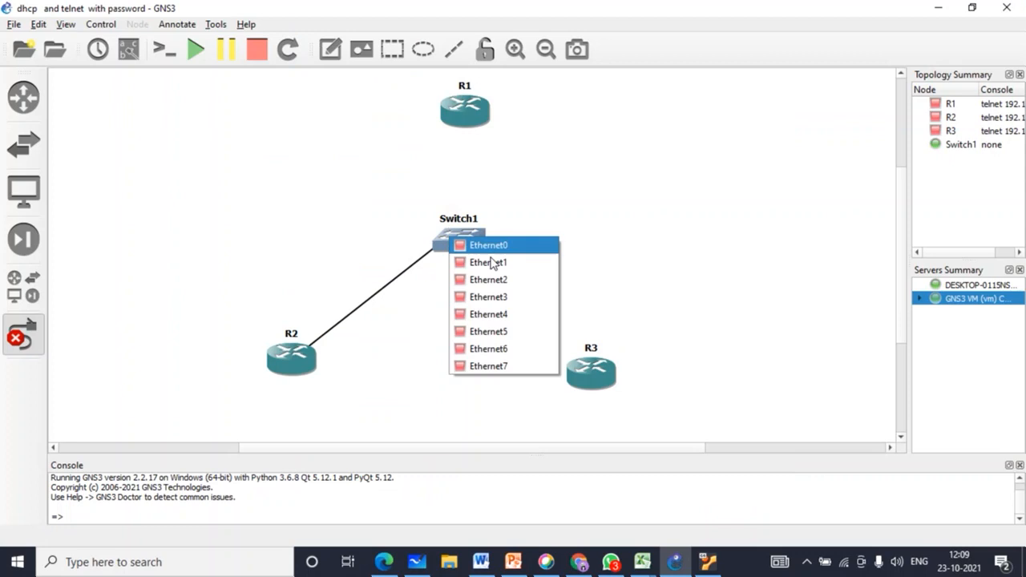
{"action": "left_click", "coordinate": [477, 244]}
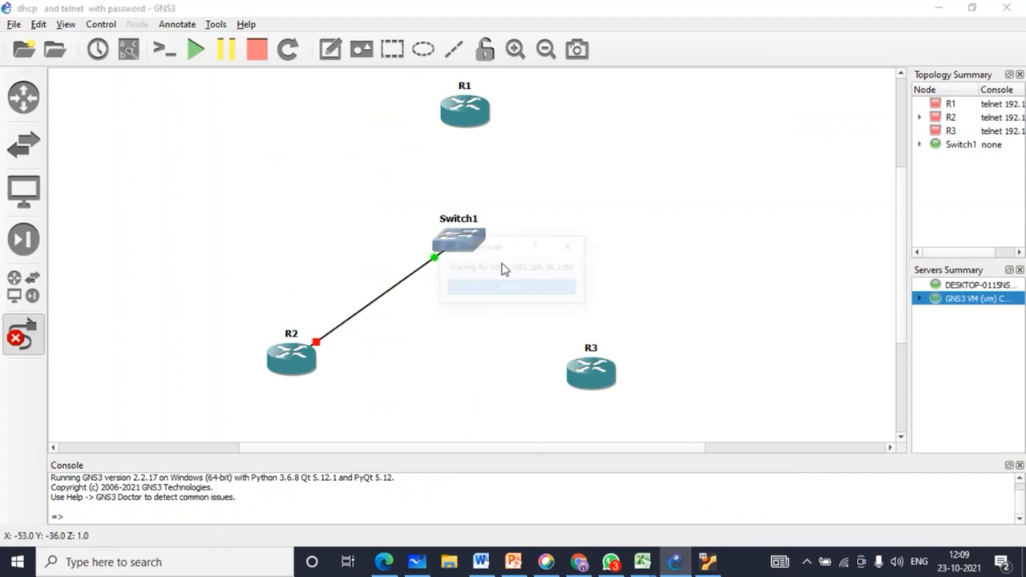
{"action": "left_click", "coordinate": [471, 250]}
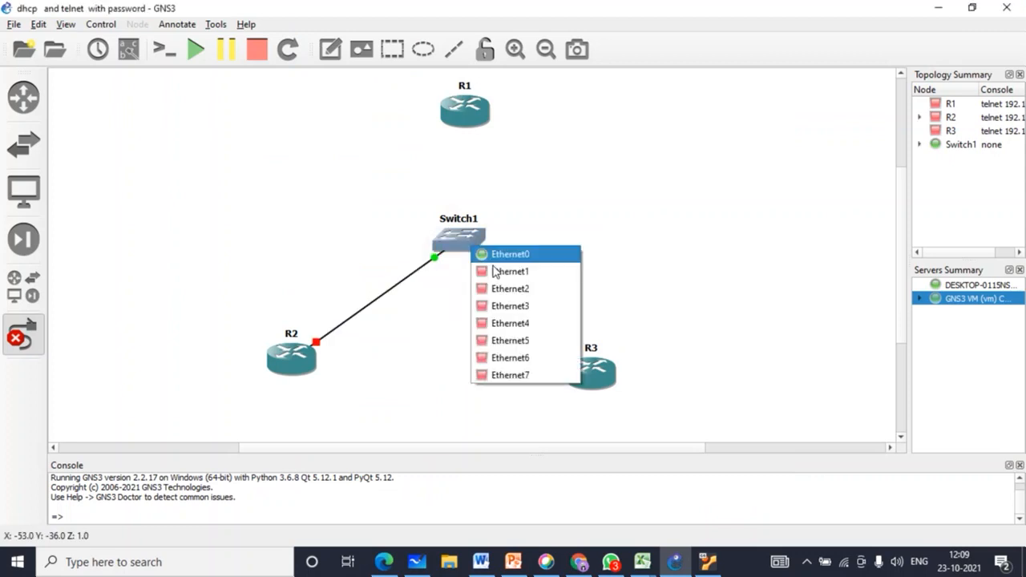
{"action": "left_click", "coordinate": [495, 273]}
{"action": "left_click", "coordinate": [587, 368]}
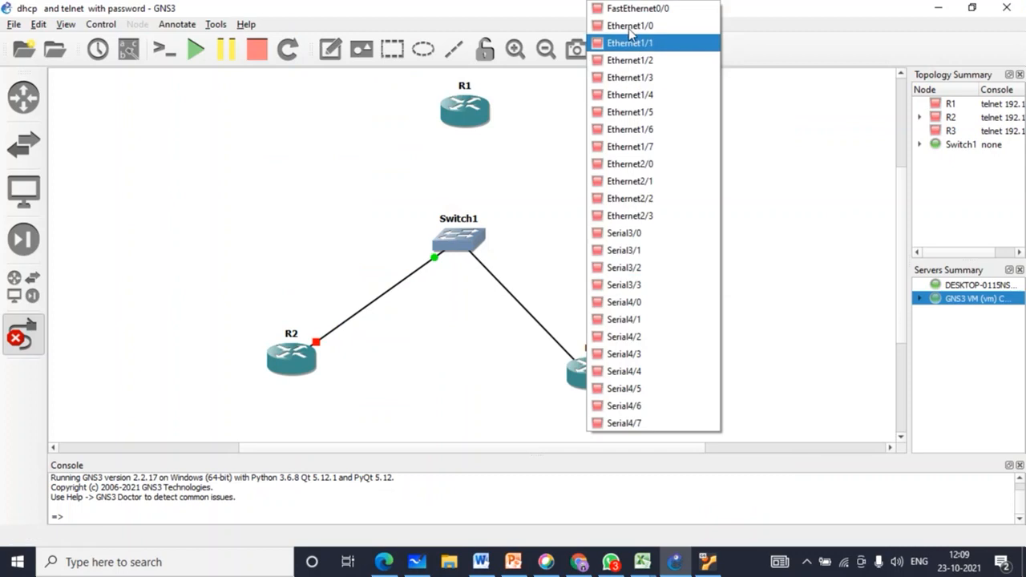
{"action": "left_click", "coordinate": [630, 40]}
Step: Link Switch1 Ethernet2 to an Ethernet interface on R1
{"action": "left_click", "coordinate": [461, 243]}
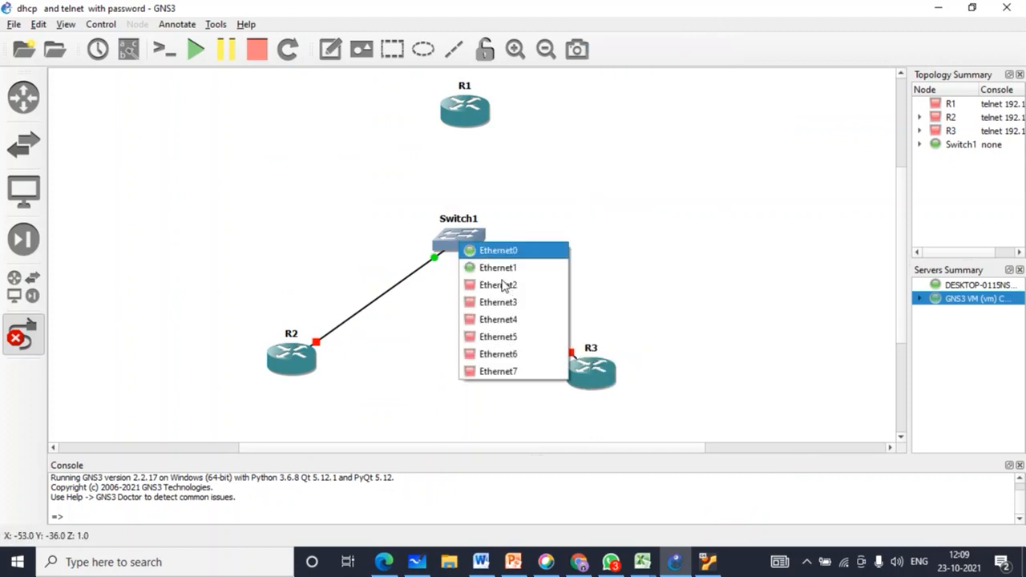
{"action": "left_click", "coordinate": [502, 290]}
{"action": "left_click", "coordinate": [471, 113]}
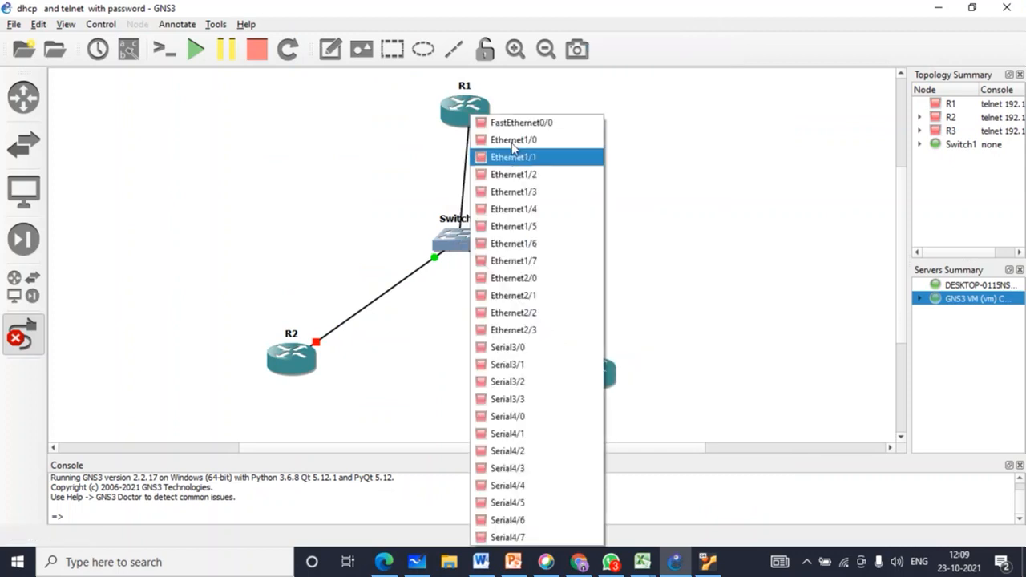
{"action": "left_click", "coordinate": [513, 141]}
{"action": "left_click", "coordinate": [25, 336]}
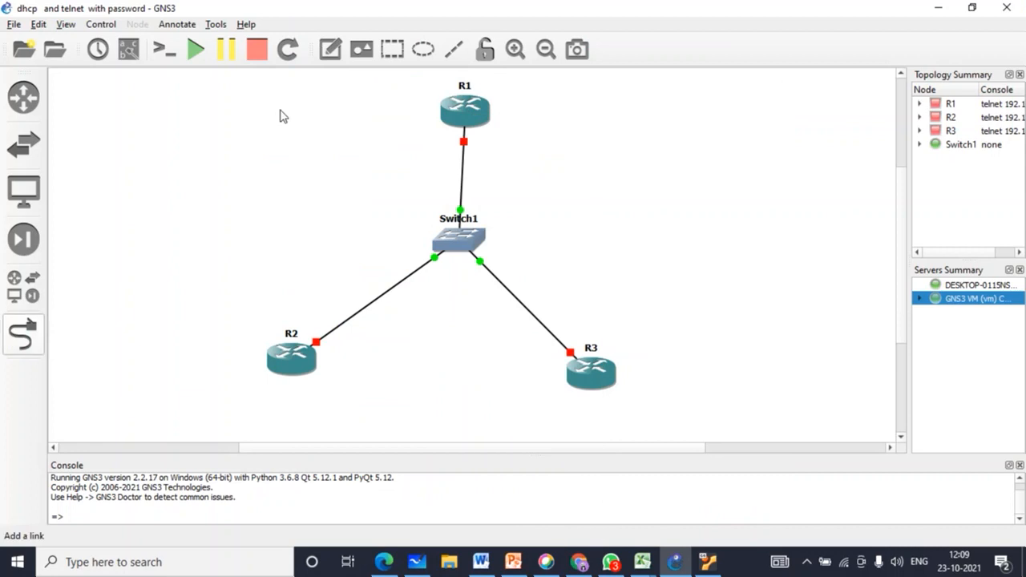
{"action": "left_click", "coordinate": [330, 50]}
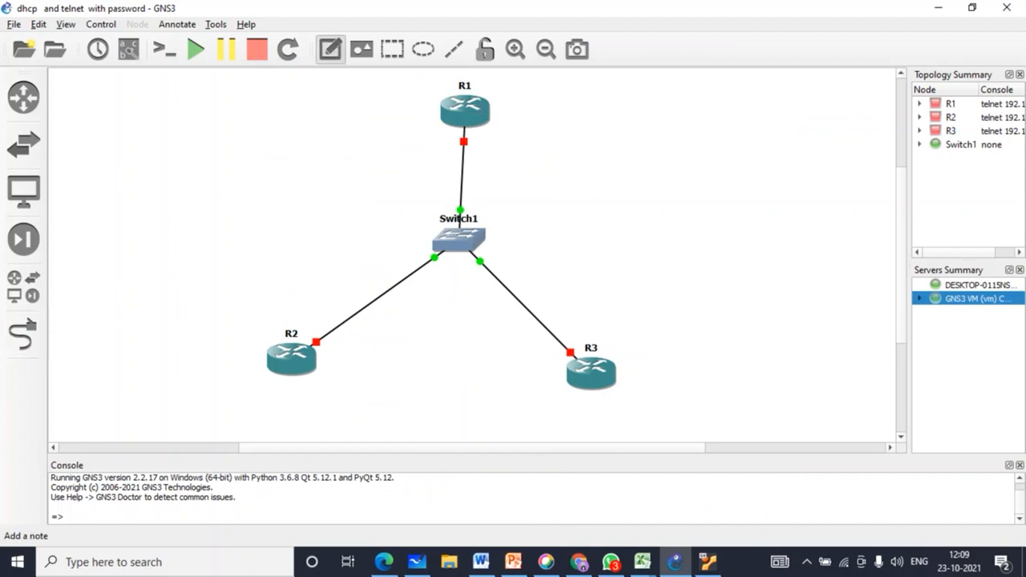
Step: Label R1's link '192.168.10.0/24' and start all devices in the topology
{"action": "left_click", "coordinate": [497, 135]}
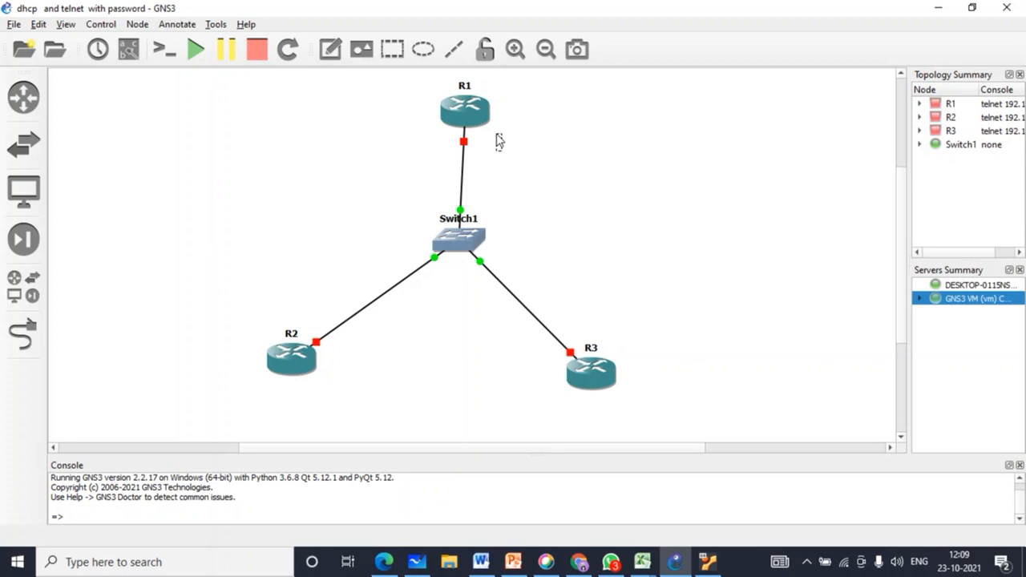
{"action": "type", "text": "192.168."}
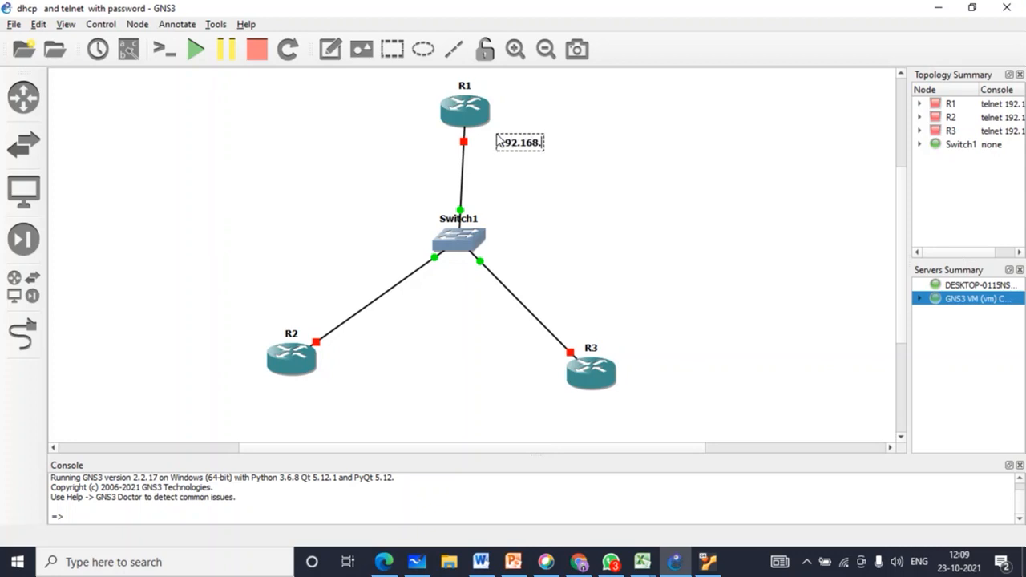
{"action": "type", "text": "10.0/24"}
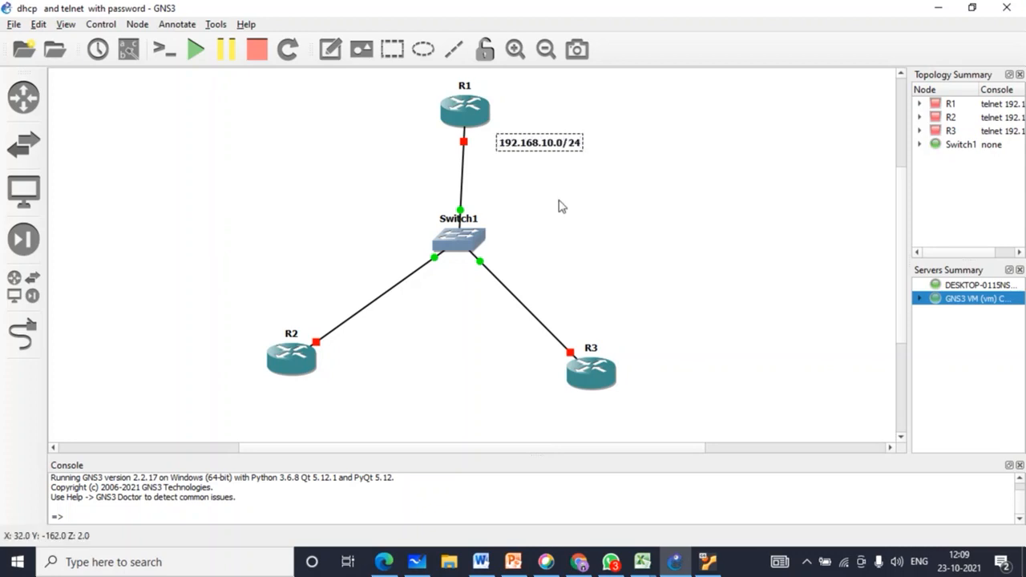
{"action": "left_click", "coordinate": [559, 206]}
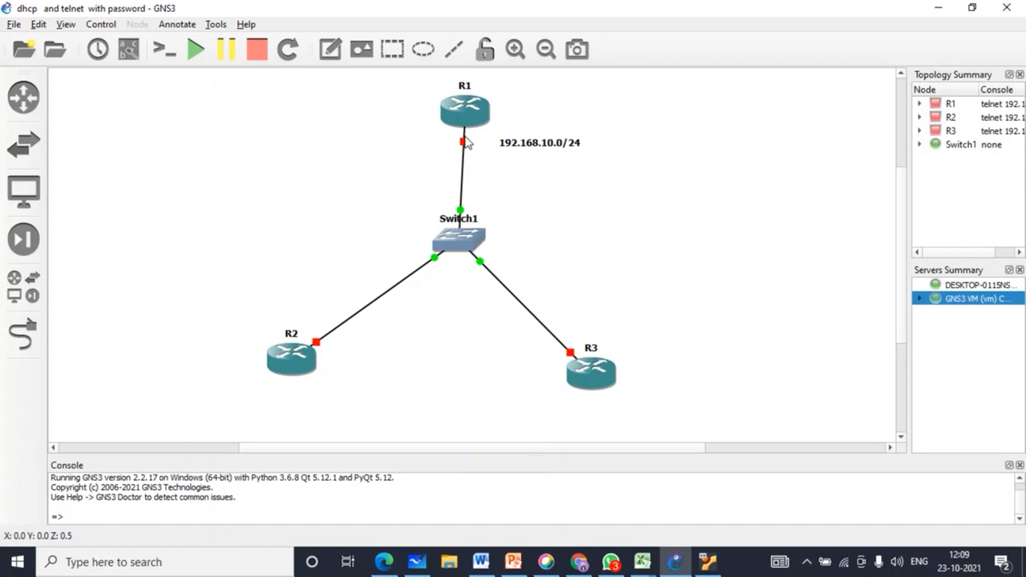
{"action": "left_click", "coordinate": [194, 51]}
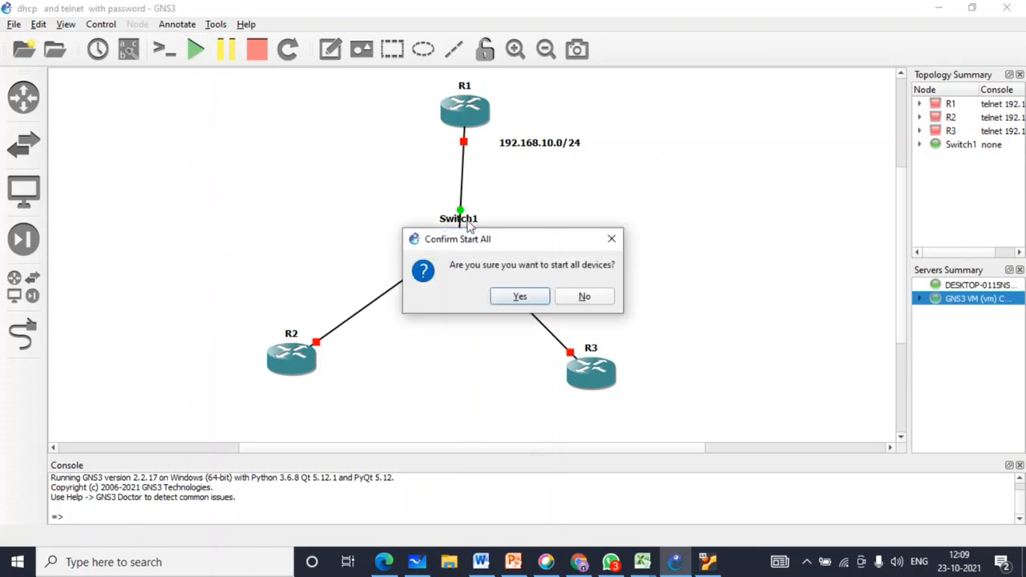
{"action": "left_click", "coordinate": [519, 297]}
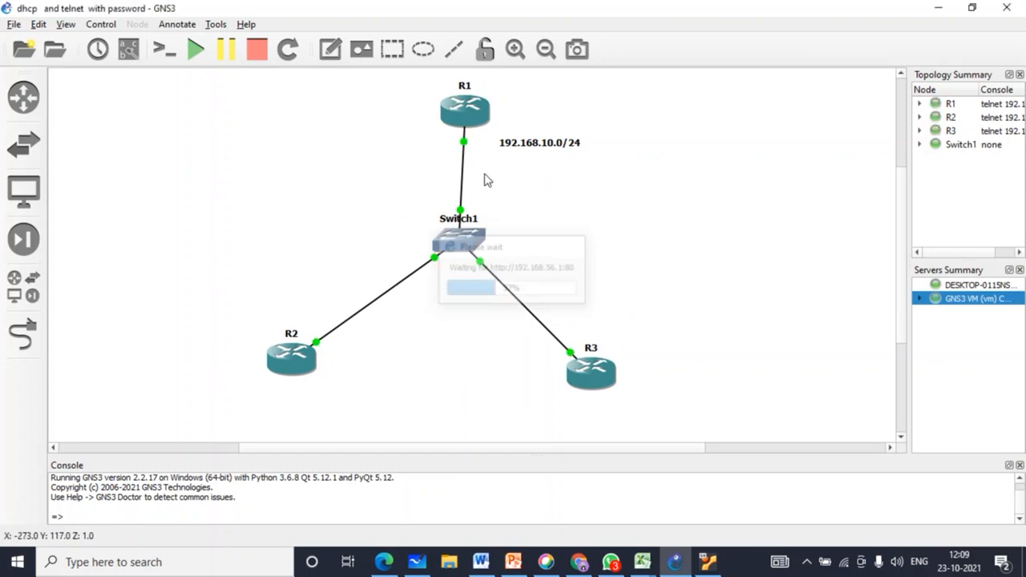
Step: Add a 'DHCP Server' note beside R1
{"action": "left_click", "coordinate": [330, 49]}
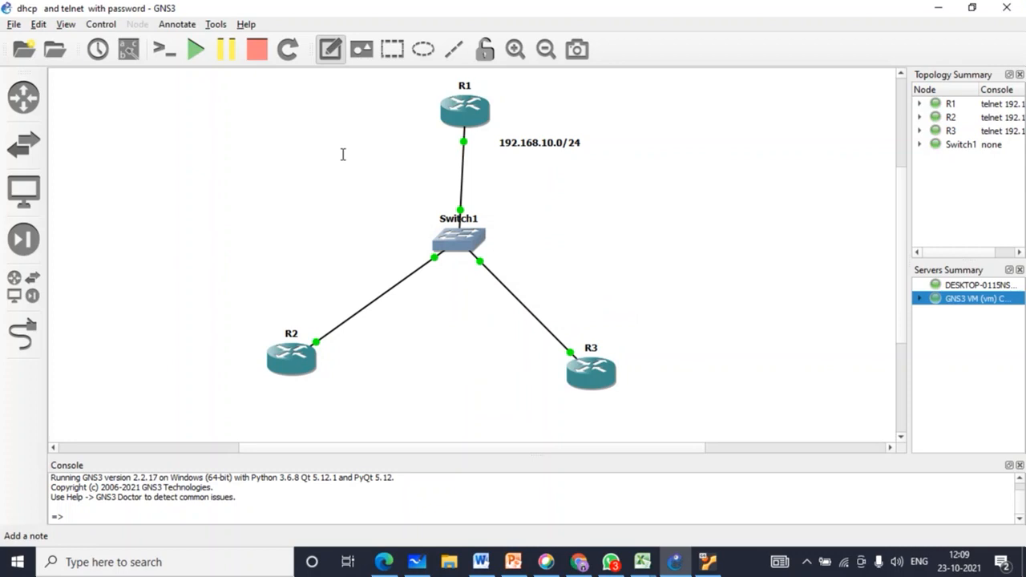
{"action": "left_click", "coordinate": [536, 93]}
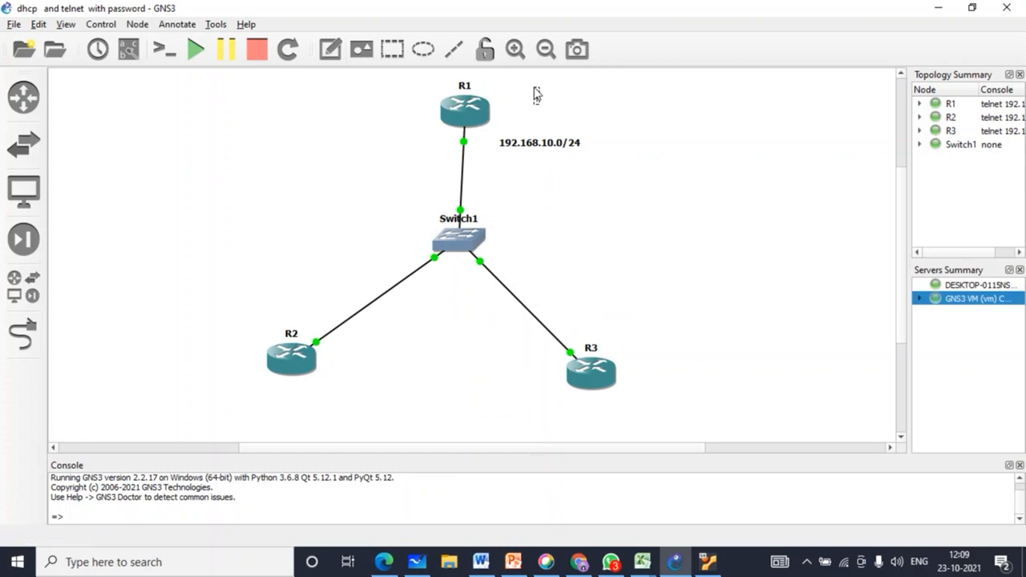
{"action": "type", "text": "DHCP Server"}
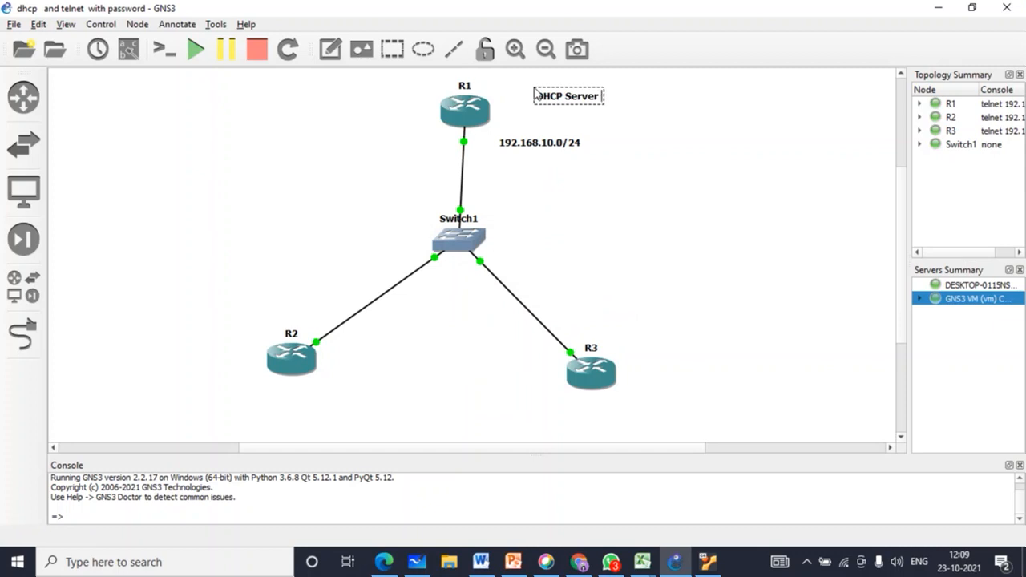
{"action": "left_click", "coordinate": [601, 169]}
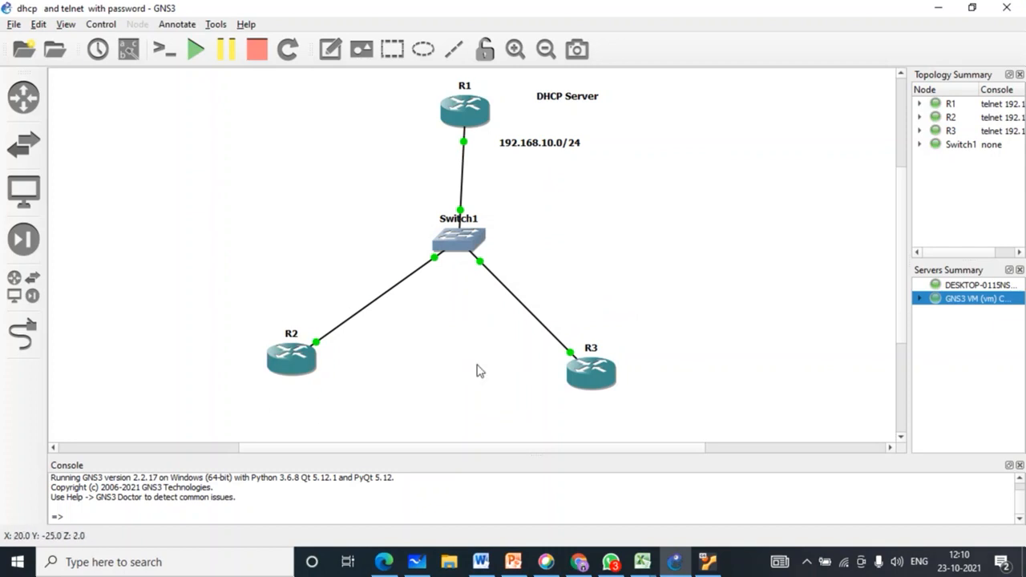
Step: Give R2 and R3 the Classic vpcs_guest computer symbol
{"action": "left_click_drag", "start_coordinate": [237, 332], "coordinate": [648, 397]}
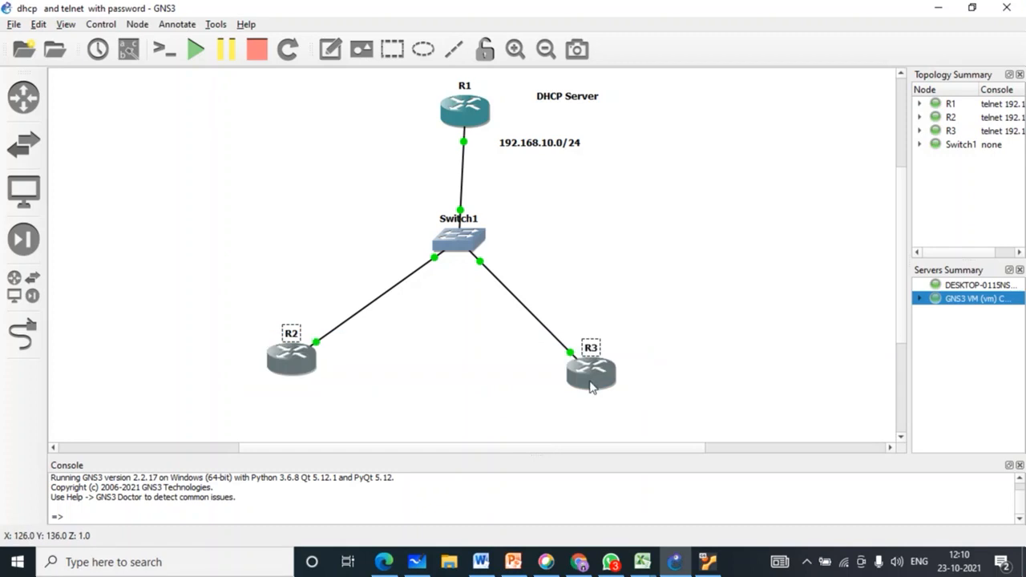
{"action": "right_click", "coordinate": [590, 387]}
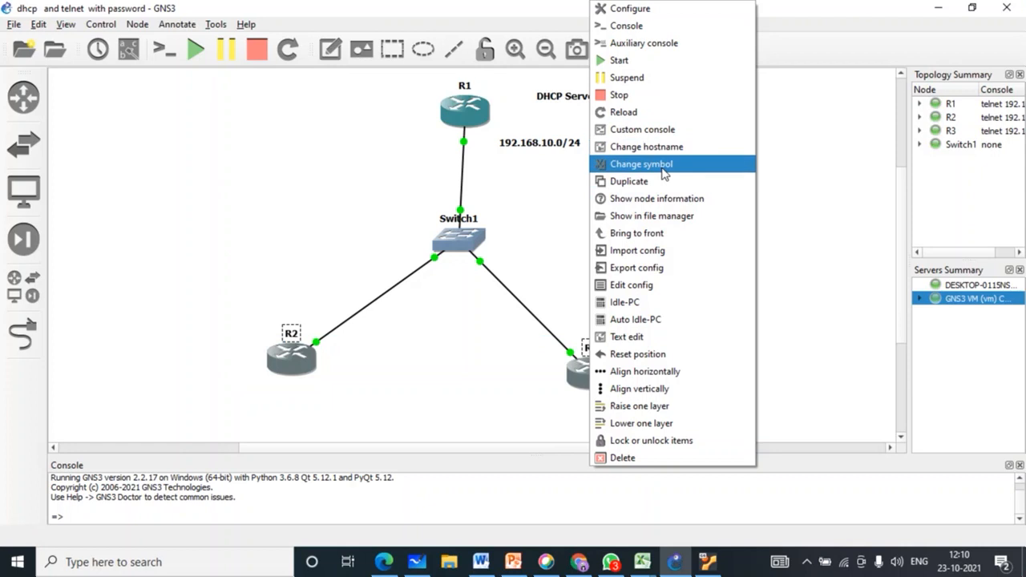
{"action": "left_click", "coordinate": [664, 165]}
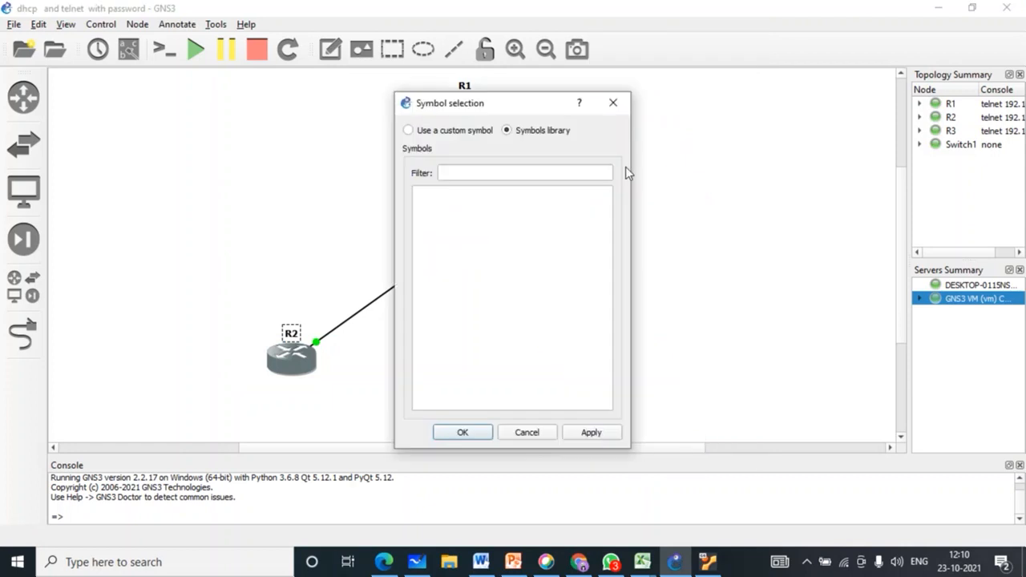
{"action": "left_click", "coordinate": [491, 174]}
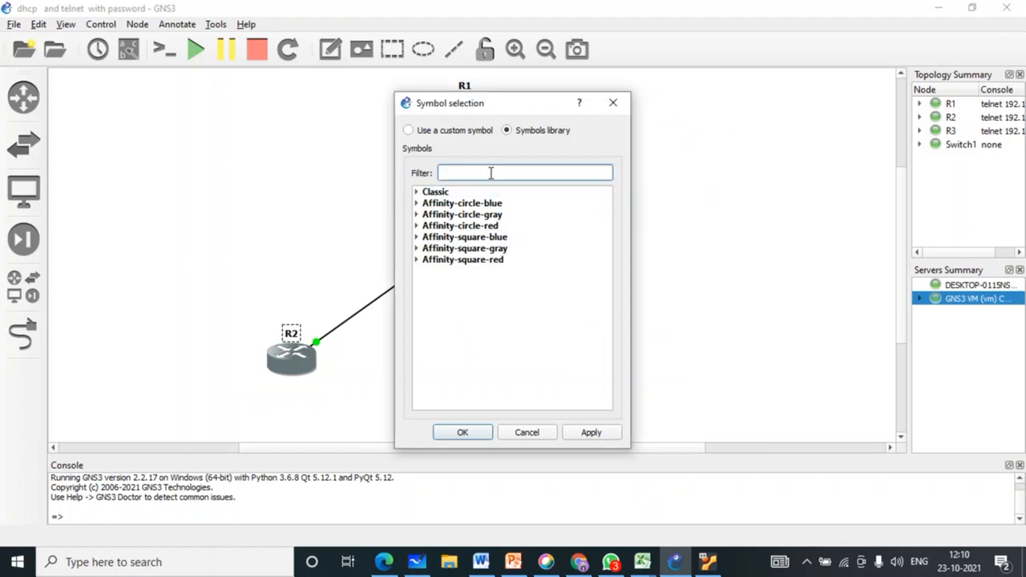
{"action": "left_click", "coordinate": [429, 193]}
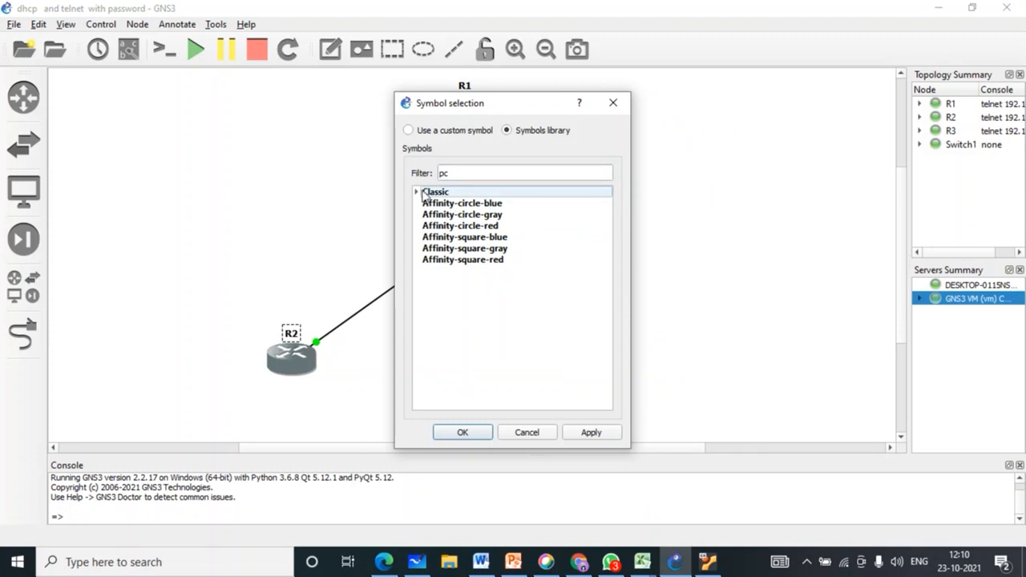
{"action": "double_click", "coordinate": [455, 195]}
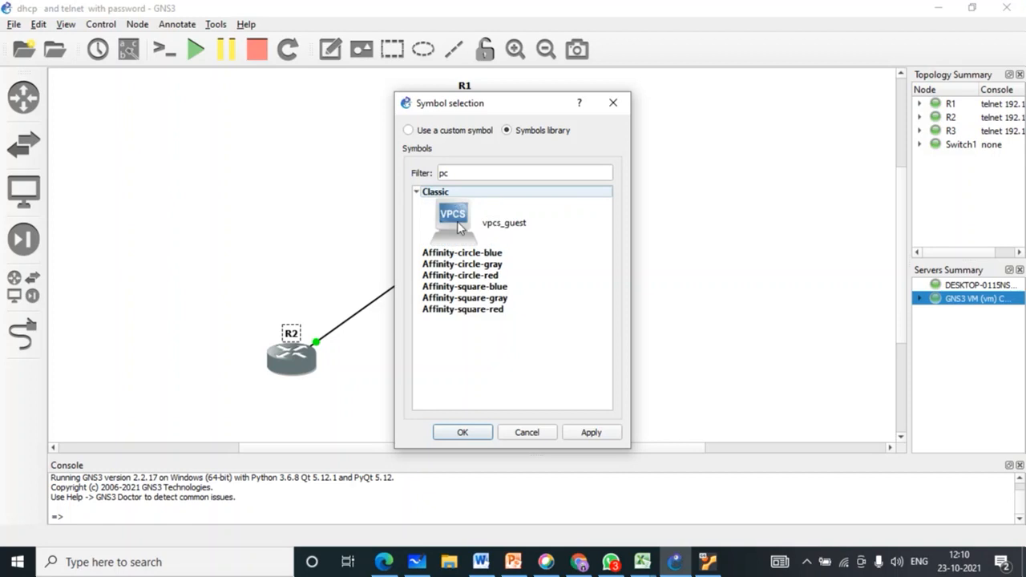
{"action": "left_click", "coordinate": [458, 222]}
{"action": "left_click", "coordinate": [605, 435]}
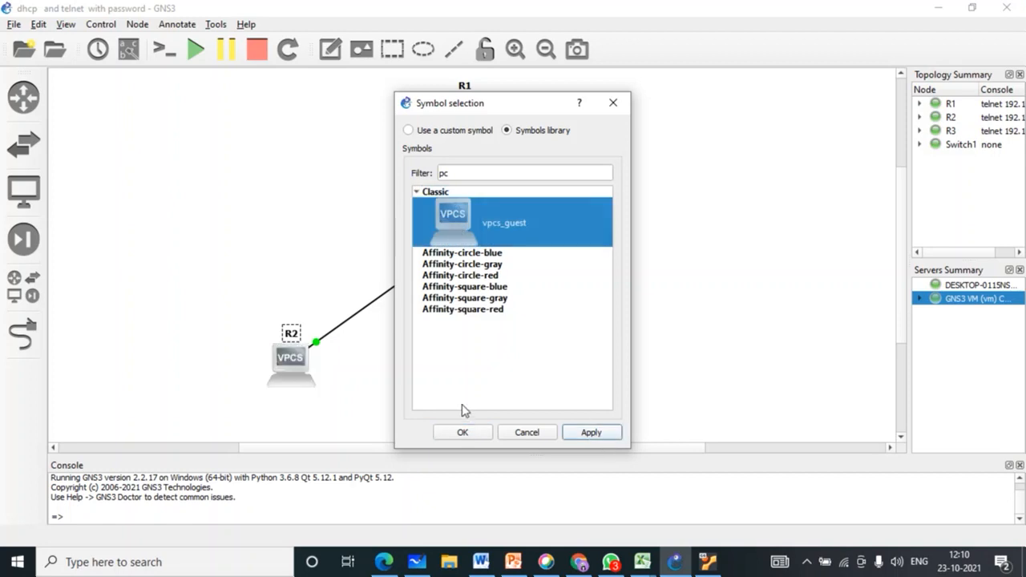
{"action": "left_click", "coordinate": [463, 432]}
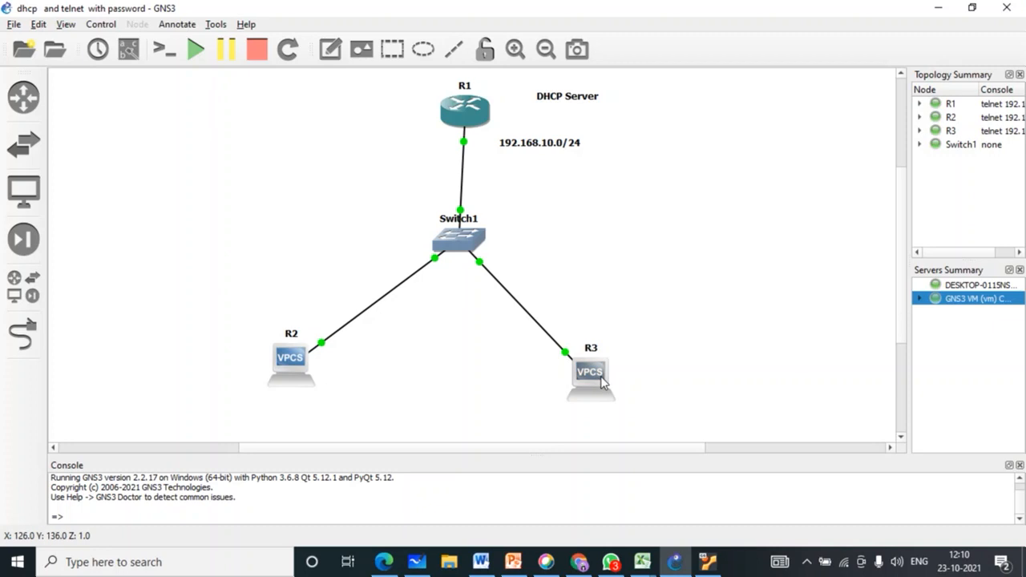
Step: Nudge R3 slightly right and place a 'TELNET' note to the left of R1
{"action": "left_click_drag", "start_coordinate": [598, 383], "coordinate": [602, 384]}
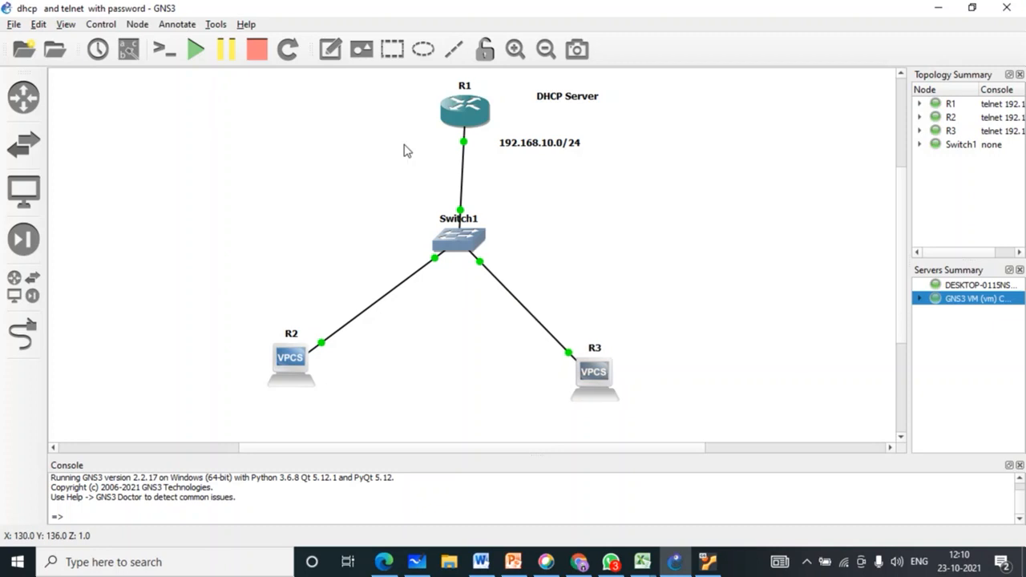
{"action": "left_click", "coordinate": [332, 51]}
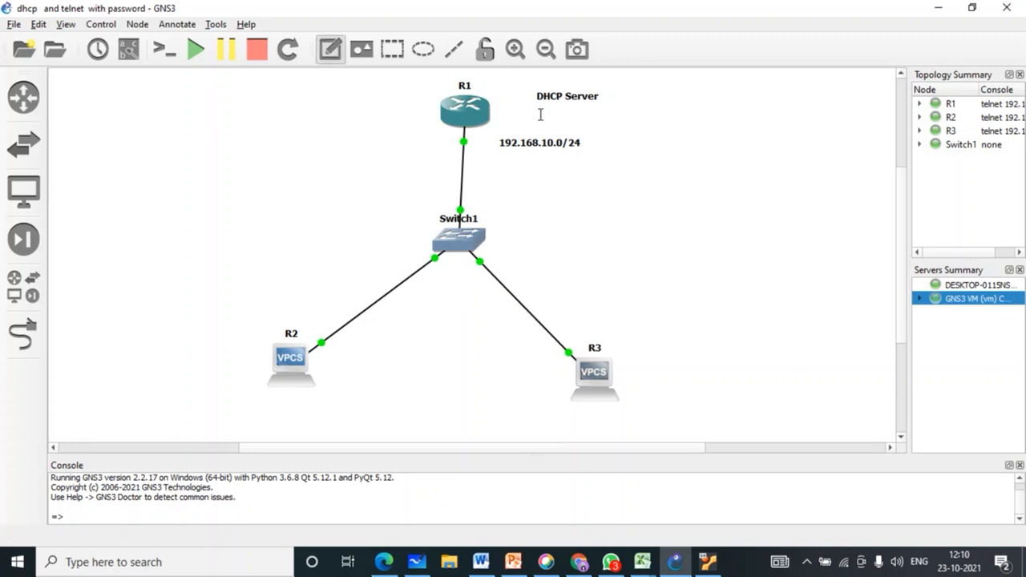
{"action": "left_click", "coordinate": [331, 101]}
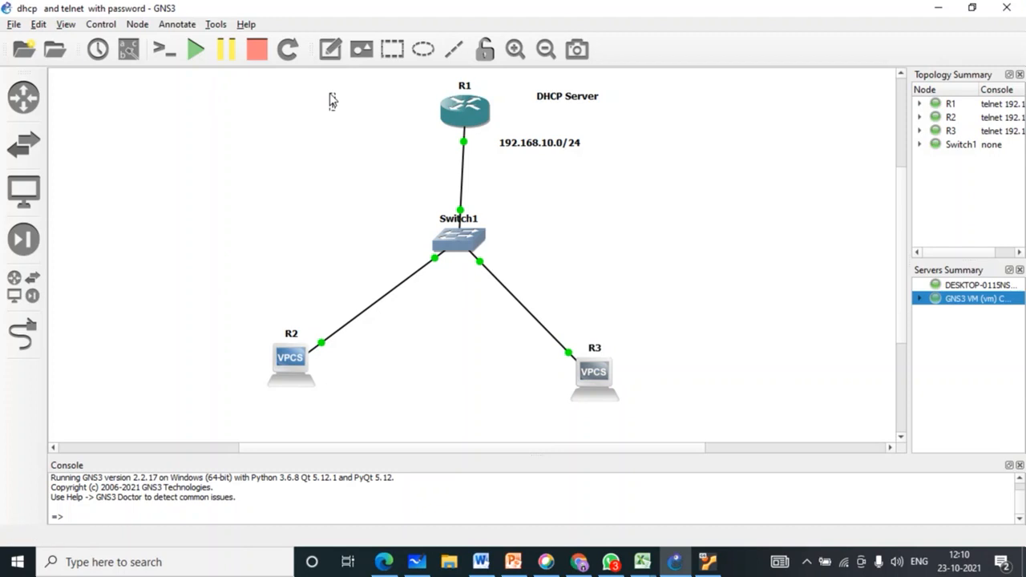
{"action": "type", "text": "TELNET"}
{"action": "key", "text": "Return"}
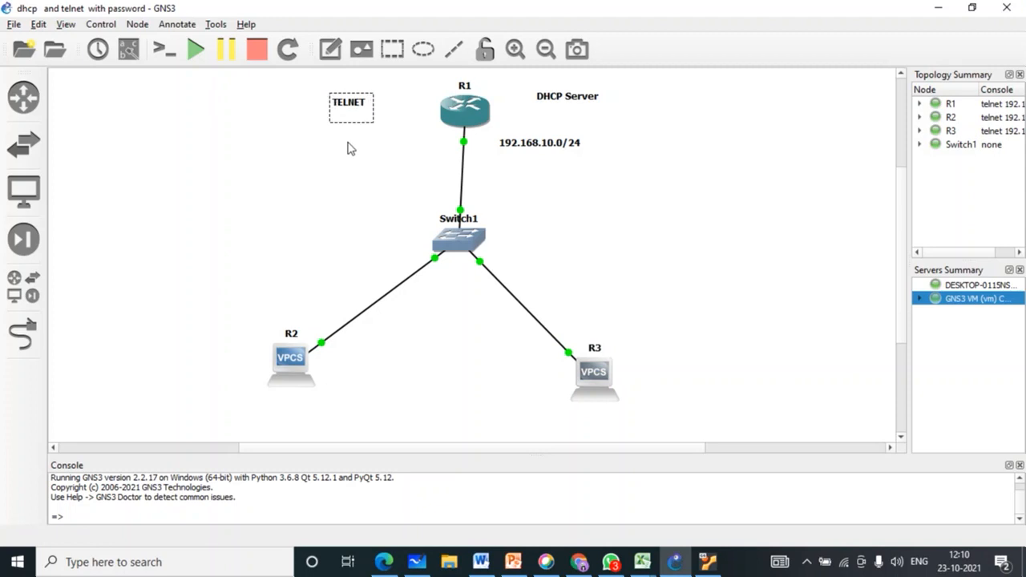
{"action": "left_click", "coordinate": [317, 170]}
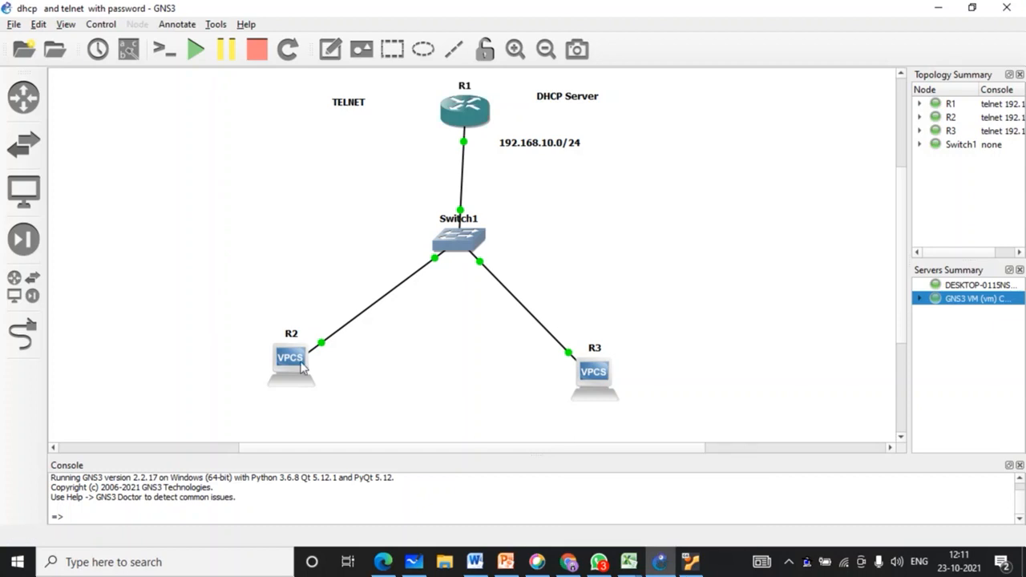
Step: Open R1's Solar-PuTTY console, then shrink and reposition its window
{"action": "double_click", "coordinate": [465, 111]}
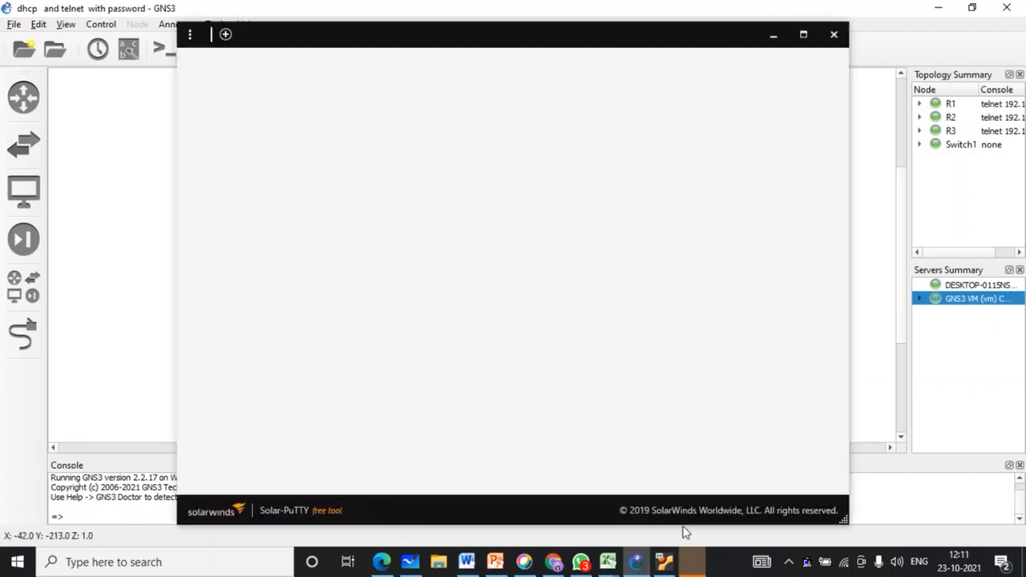
{"action": "left_click", "coordinate": [834, 35]}
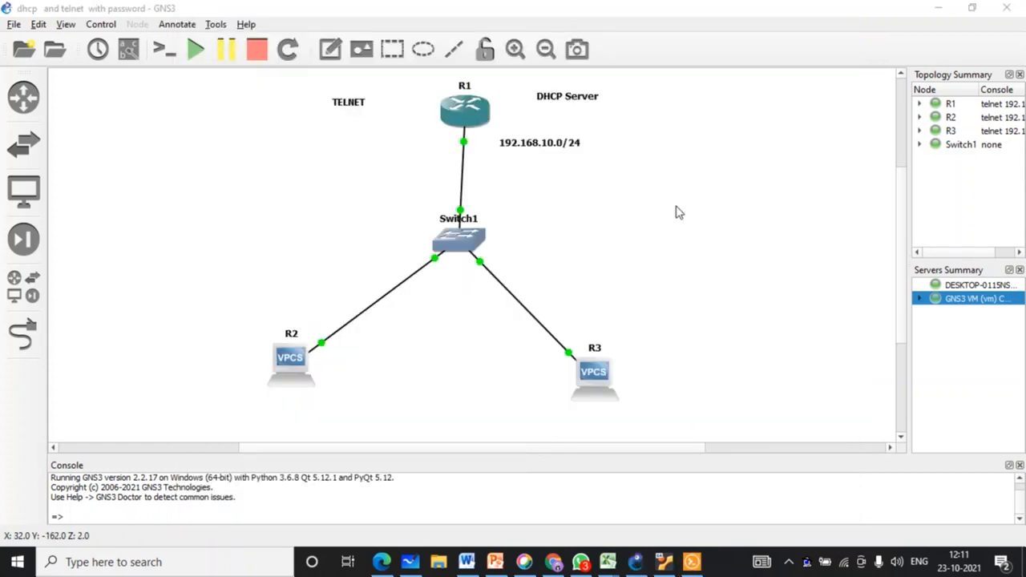
{"action": "left_click", "coordinate": [692, 561]}
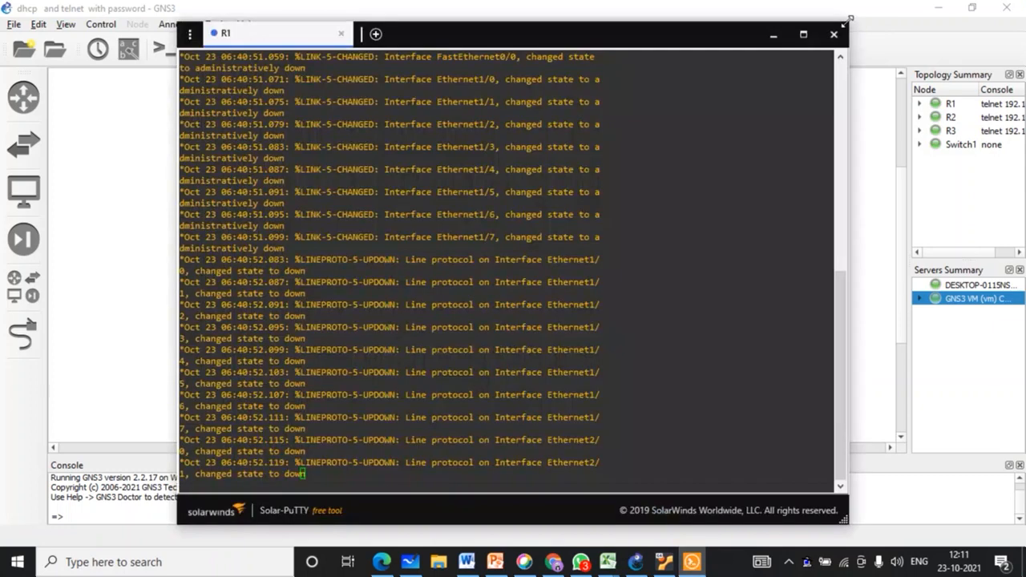
{"action": "left_click_drag", "start_coordinate": [845, 22], "coordinate": [627, 175]}
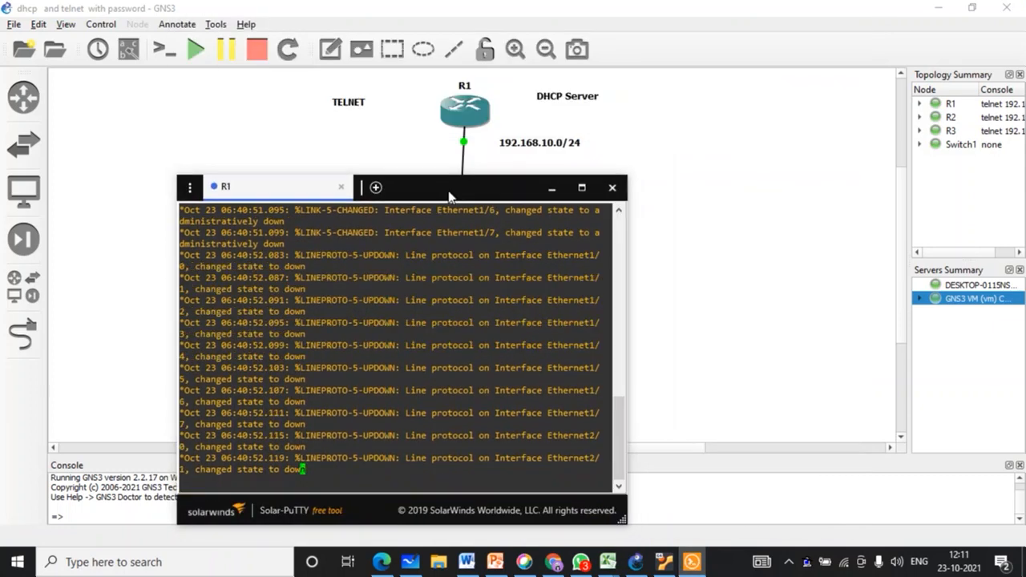
{"action": "left_click_drag", "start_coordinate": [449, 196], "coordinate": [780, 94]}
{"action": "scroll", "coordinate": [356, 305], "scroll_direction": "right", "scroll_amount": 5}
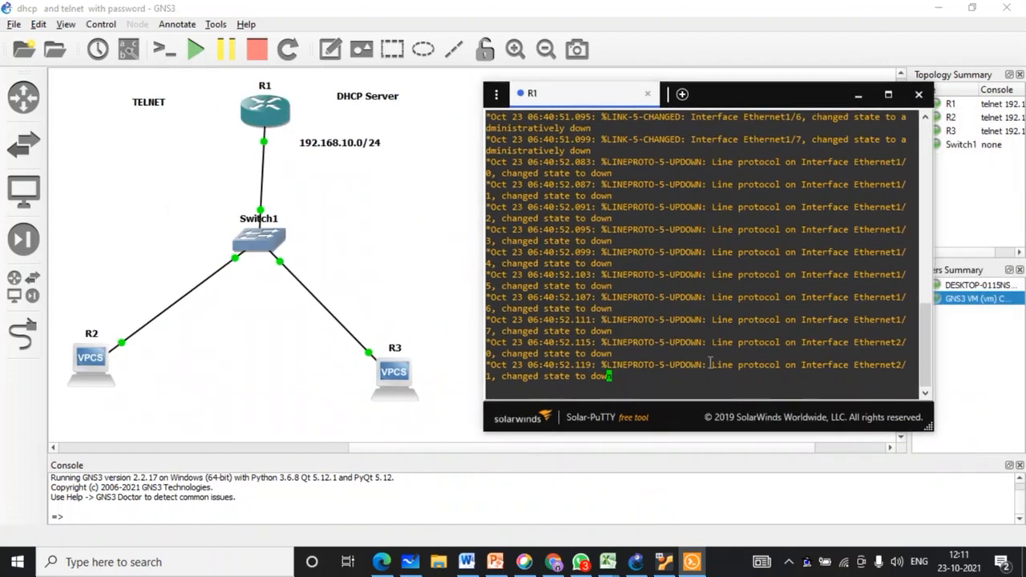
Step: Put R1 into global configuration mode with configure terminal, then return to GNS3
{"action": "key", "text": "Return"}
{"action": "key", "text": "Return"}
{"action": "key", "text": "Return"}
{"action": "key", "text": "Return"}
{"action": "key", "text": "Return"}
{"action": "key", "text": "Return"}
{"action": "key", "text": "Return"}
{"action": "type", "text": "CO"}
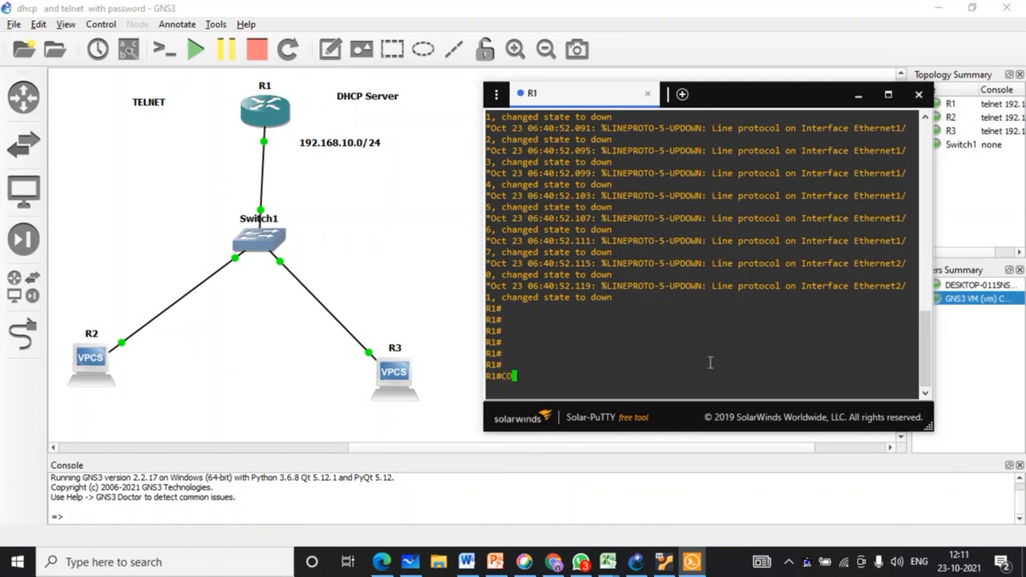
{"action": "type", "text": "N"}
{"action": "key", "text": "Tab"}
{"action": "type", "text": "f"}
{"action": "key", "text": "Tab"}
{"action": "key", "text": "Return"}
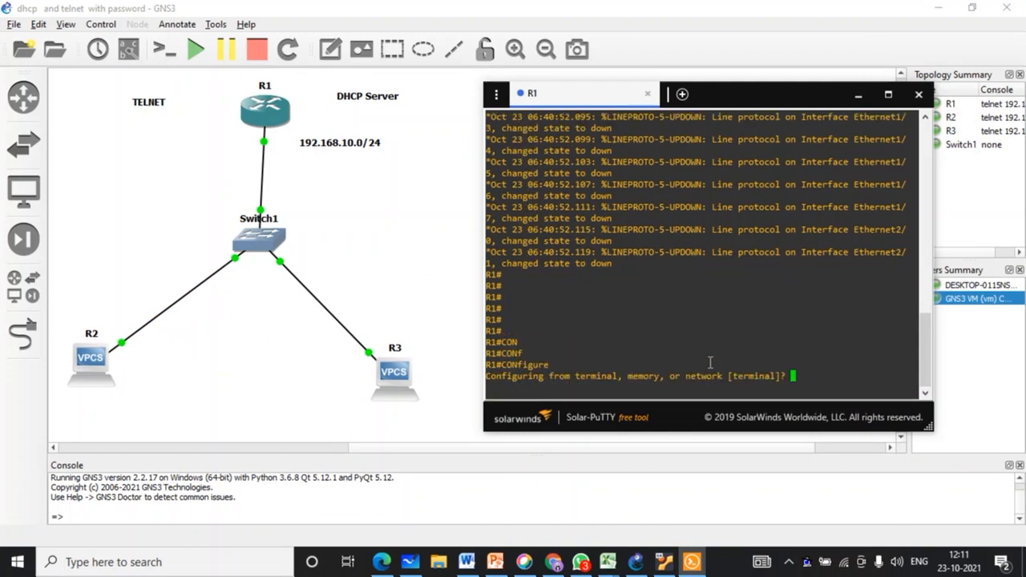
{"action": "key", "text": "Return"}
{"action": "key", "text": "Return"}
{"action": "key", "text": "Return"}
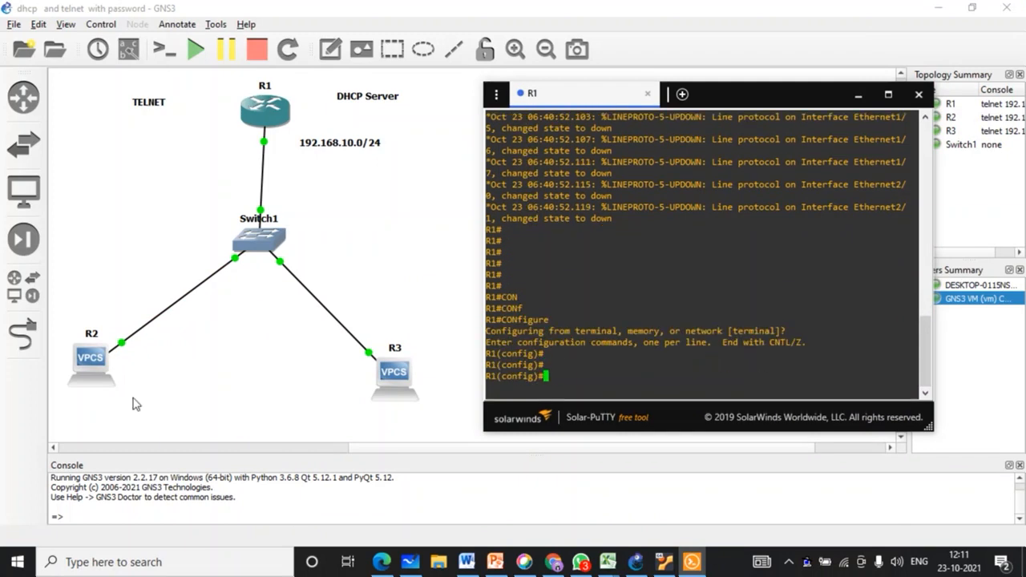
{"action": "left_click", "coordinate": [94, 374]}
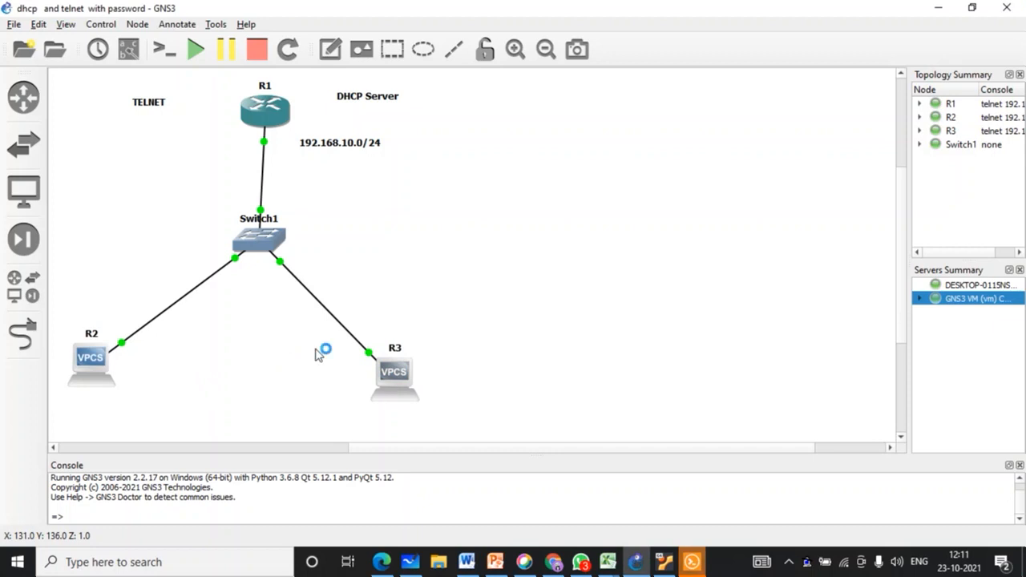
Step: Capture packets on the R1–Switch1 link, dismissing Wireshark's update notice and minimizing its window
{"action": "left_click", "coordinate": [324, 391]}
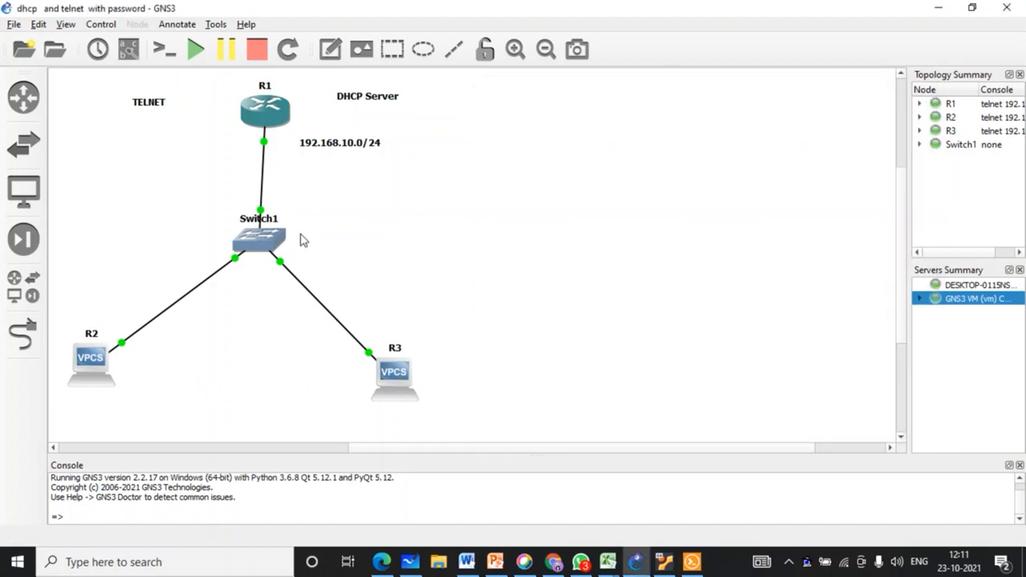
{"action": "right_click", "coordinate": [264, 166]}
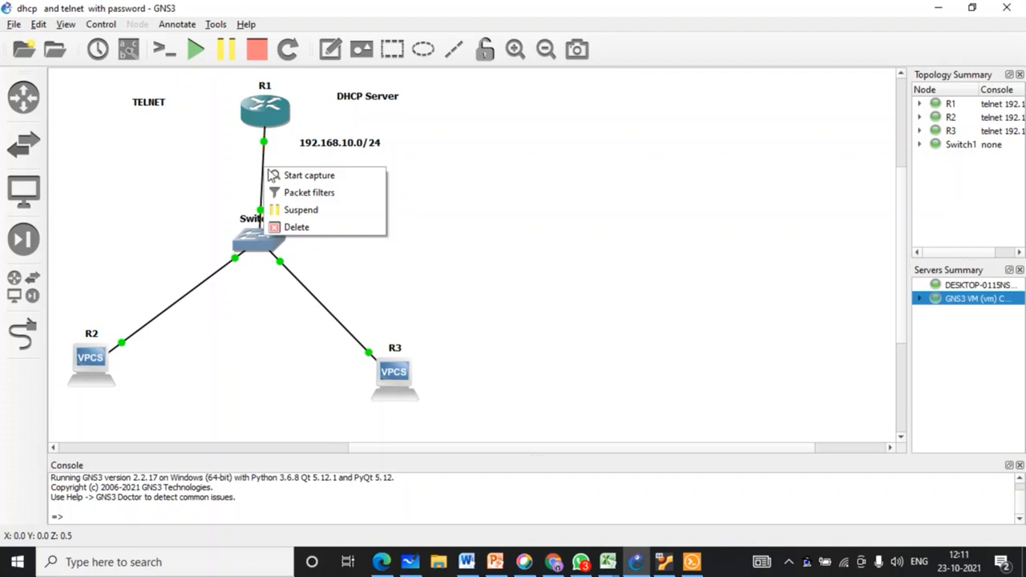
{"action": "left_click", "coordinate": [274, 171]}
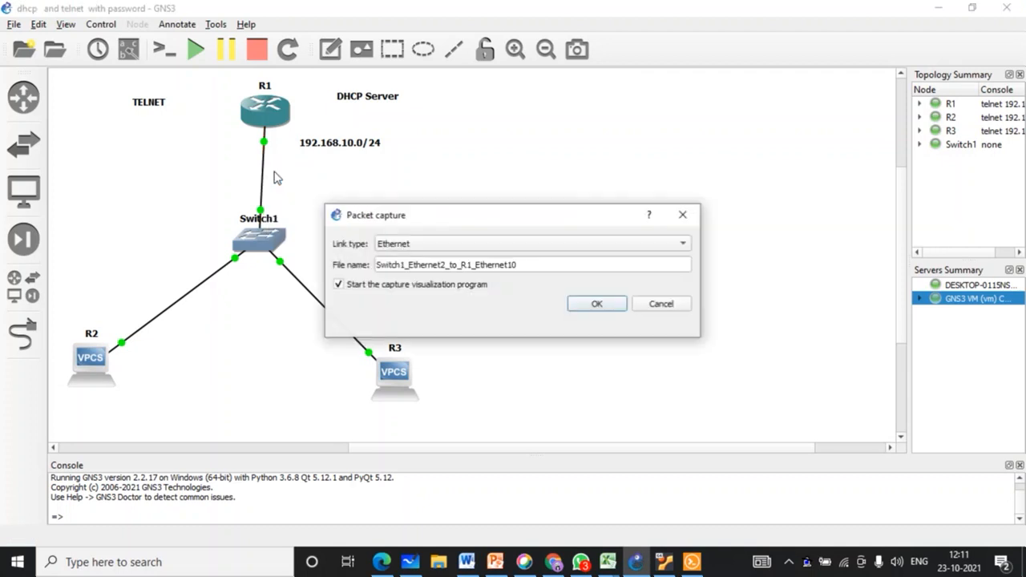
{"action": "left_click", "coordinate": [598, 305]}
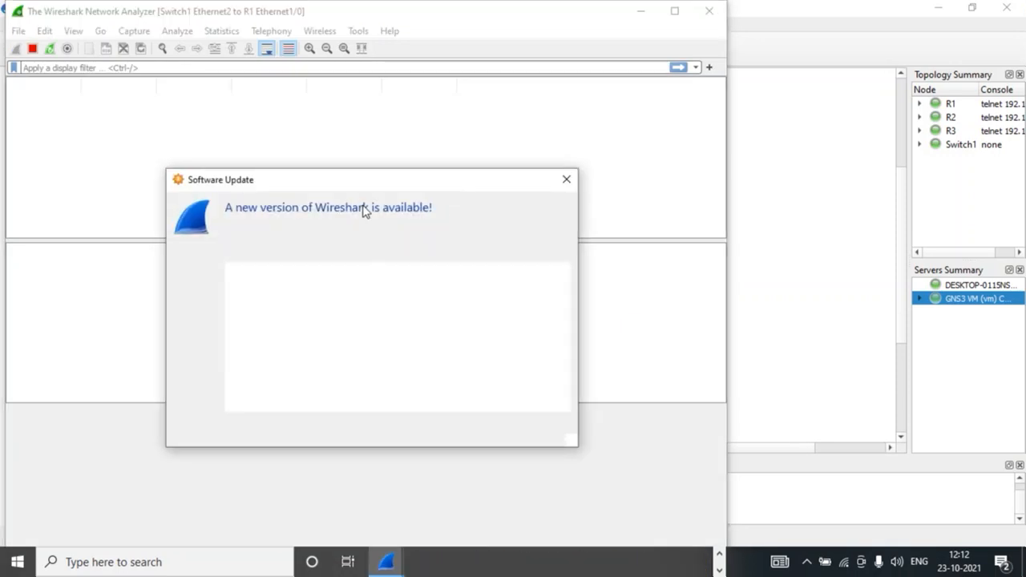
{"action": "left_click", "coordinate": [451, 435]}
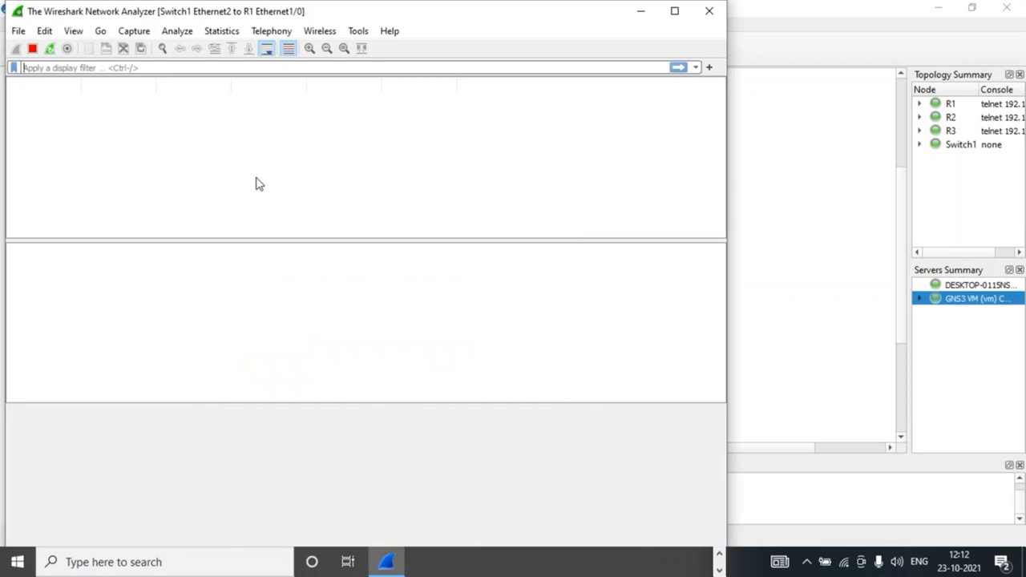
{"action": "left_click", "coordinate": [640, 12]}
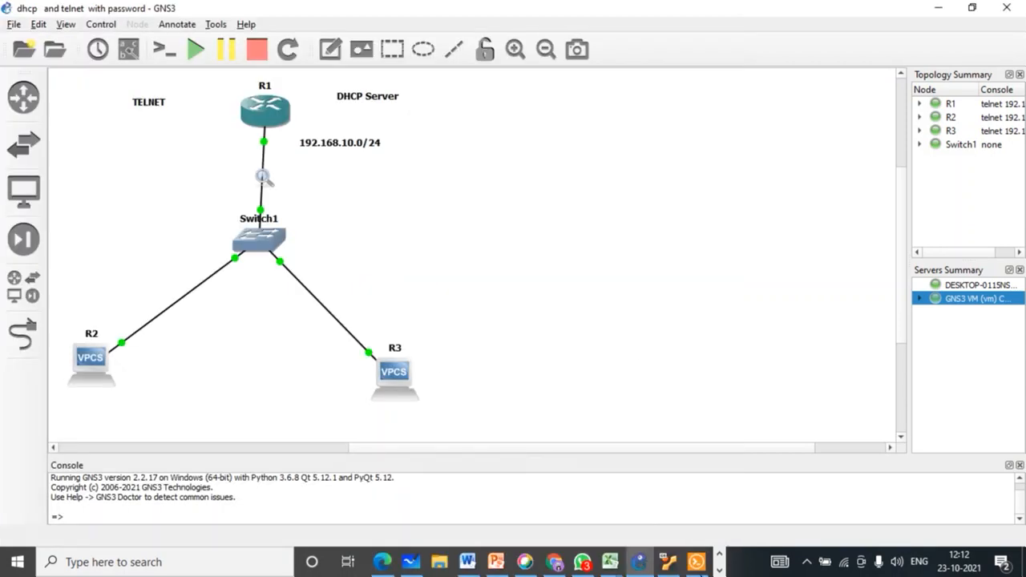
Step: Show interface labels on the links and move R1's e1/0 label beside the router
{"action": "left_click", "coordinate": [698, 562]}
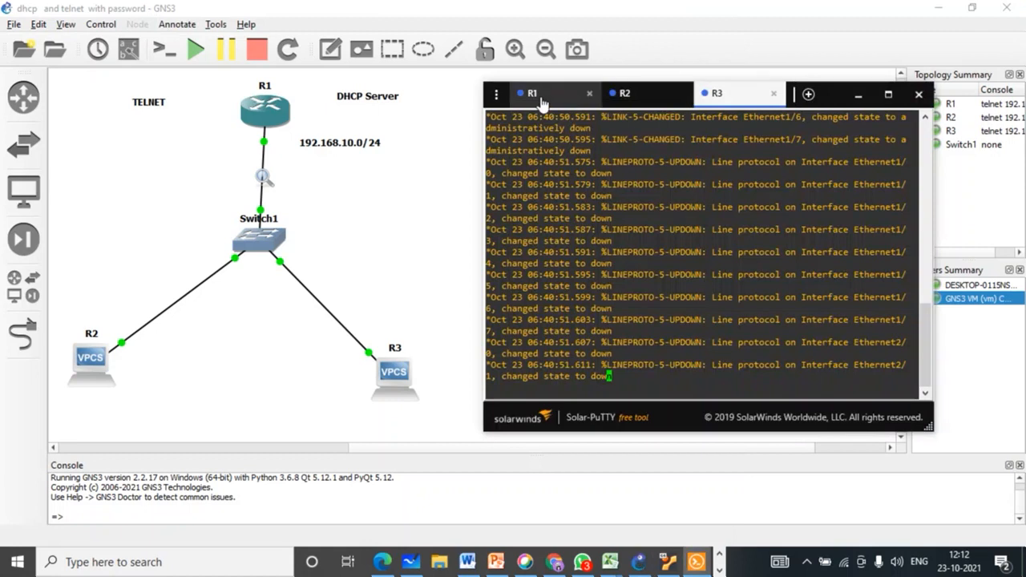
{"action": "left_click", "coordinate": [541, 98]}
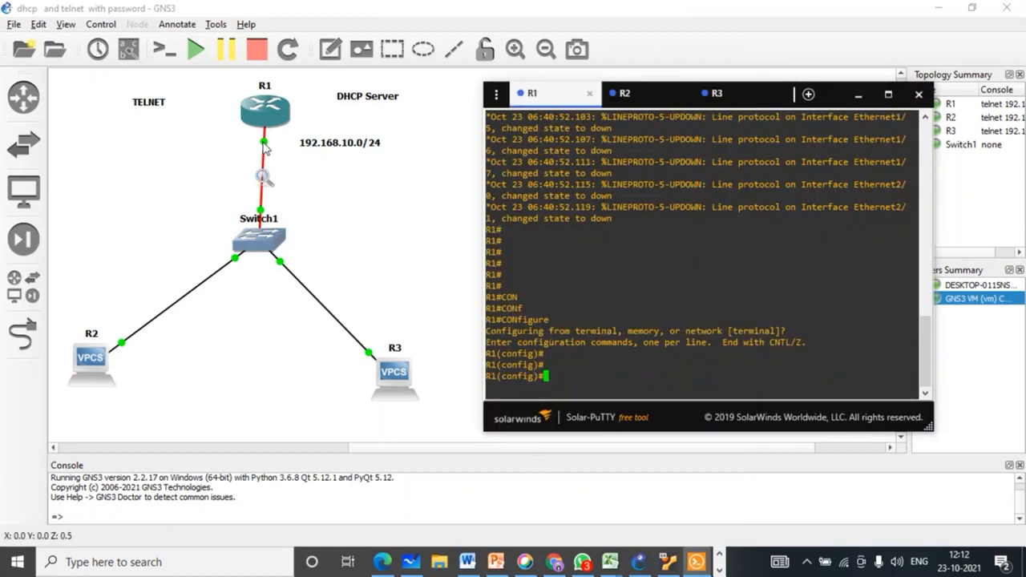
{"action": "left_click", "coordinate": [128, 49]}
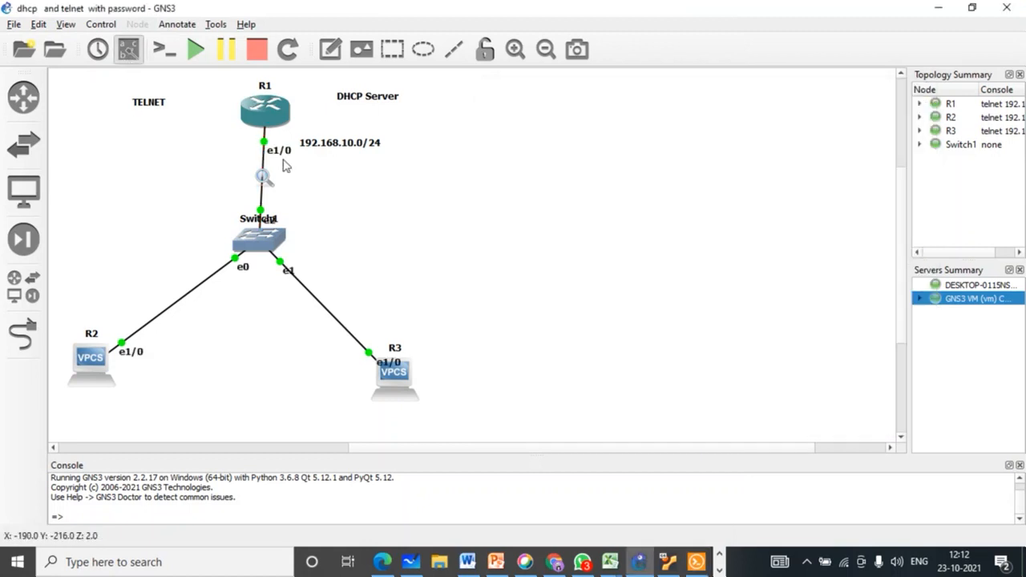
{"action": "left_click_drag", "start_coordinate": [278, 151], "coordinate": [279, 139]}
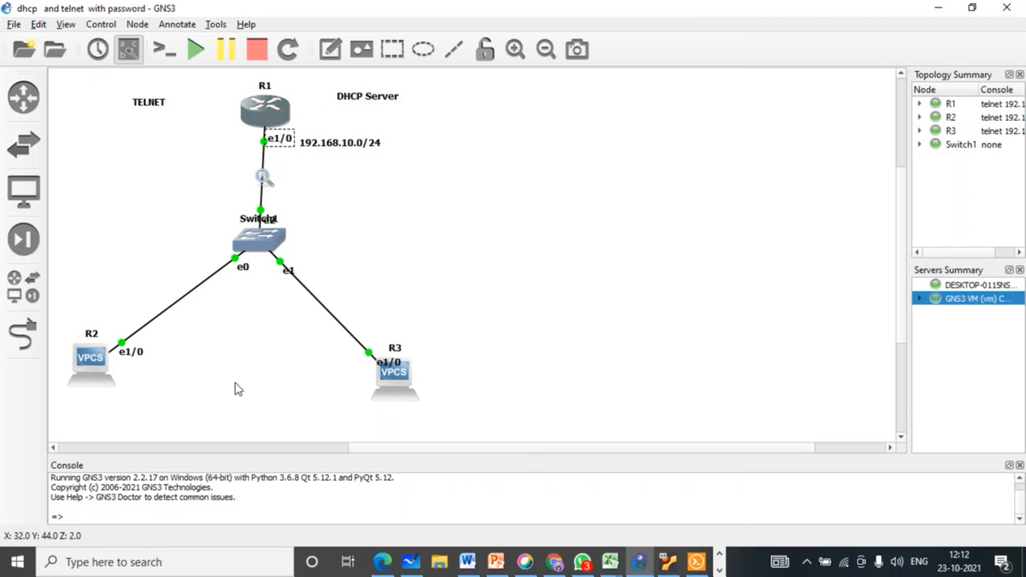
{"action": "left_click", "coordinate": [694, 563]}
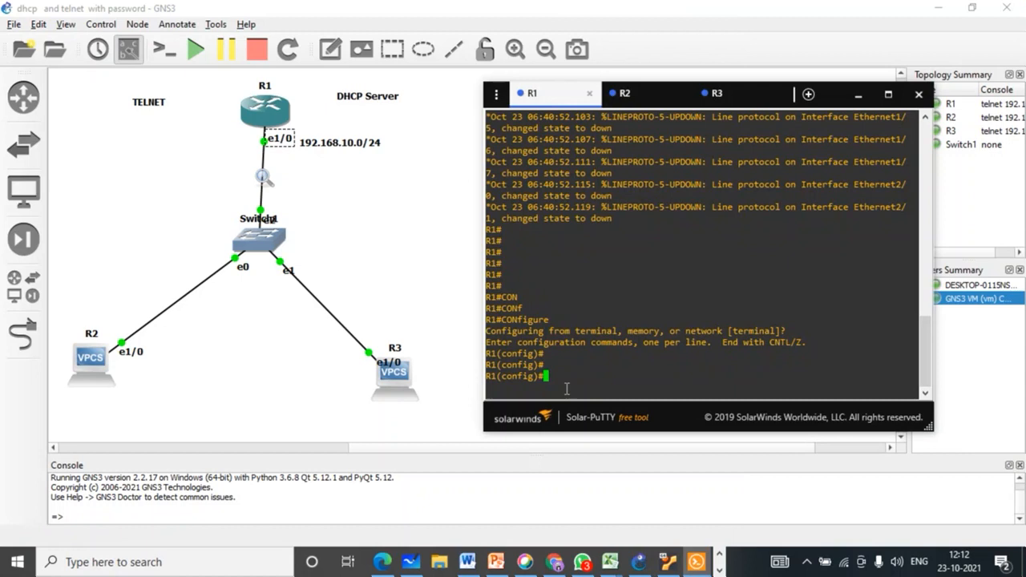
Step: Assign 192.168.10.1 255.255.255.0 to R1's interface e1/0
{"action": "key", "text": "Return"}
{"action": "type", "text": "int"}
{"action": "key", "text": "Tab"}
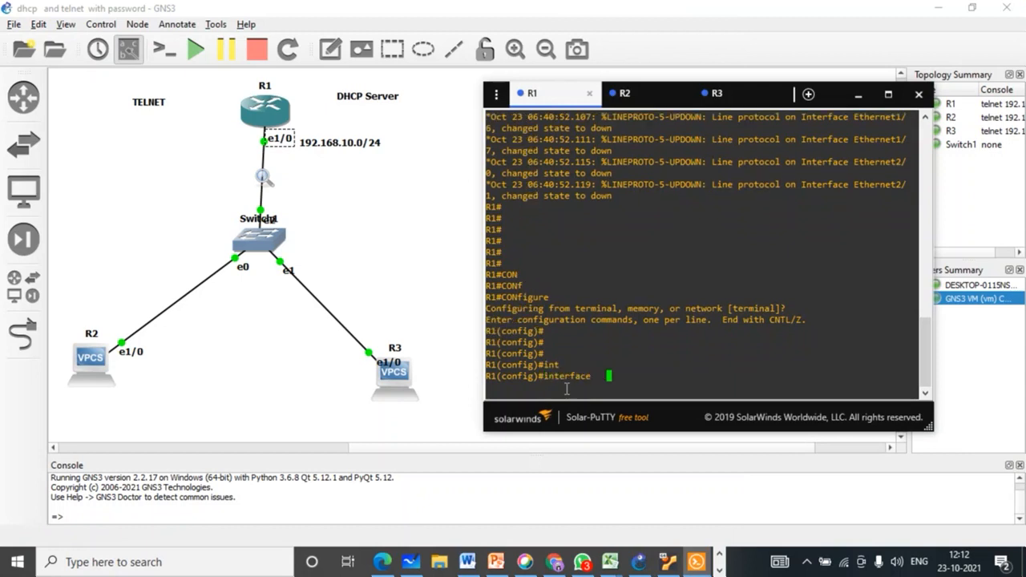
{"action": "type", "text": "e"}
{"action": "key", "text": "Tab"}
{"action": "type", "text": "1/0"}
{"action": "key", "text": "Return"}
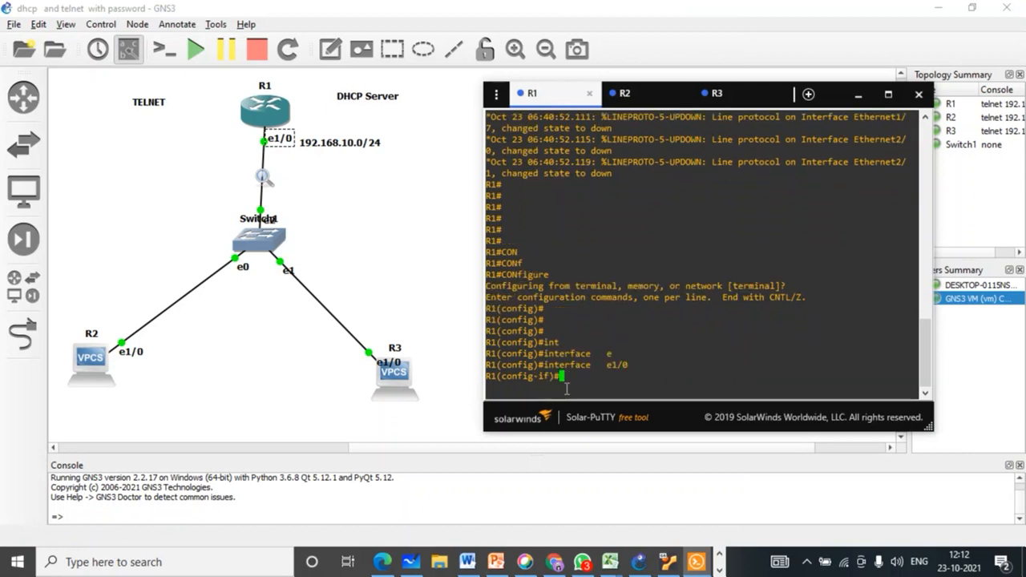
{"action": "key", "text": "Return"}
{"action": "type", "text": "ip add"}
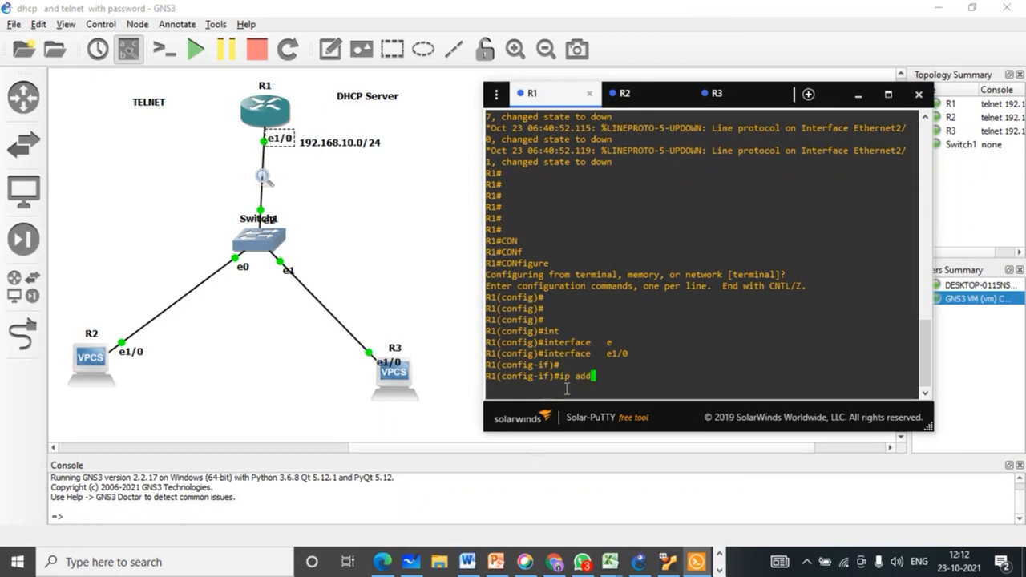
{"action": "key", "text": "Tab"}
{"action": "key", "text": "Tab"}
{"action": "type", "text": "192."}
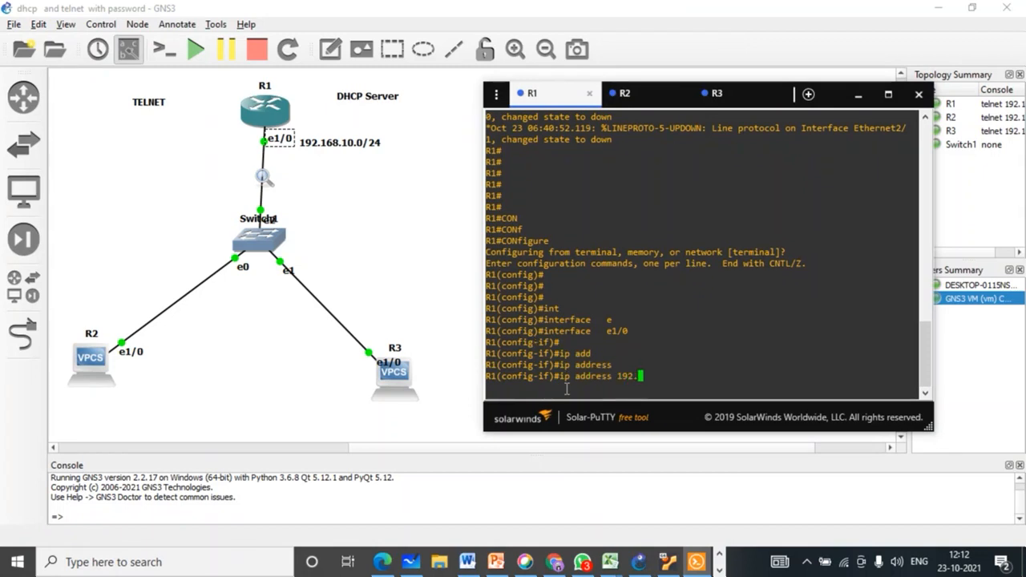
{"action": "type", "text": "168.10.1 255.255.255.0"}
{"action": "key", "text": "Return"}
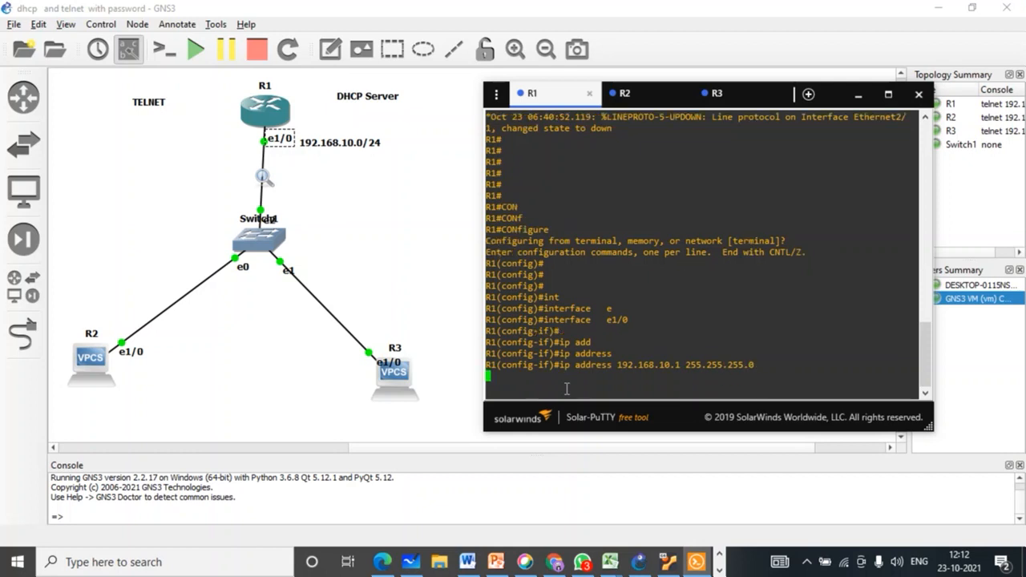
Step: Bring e1/0 up with no shutdown, exit interface mode, and switch to R2's console
{"action": "type", "text": "no sh"}
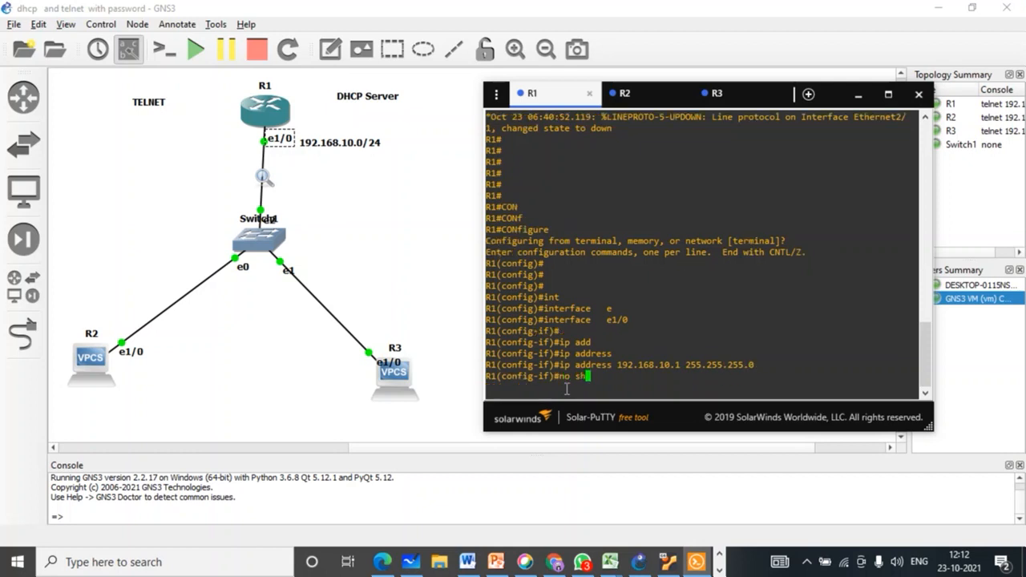
{"action": "key", "text": "Tab"}
{"action": "key", "text": "Tab"}
{"action": "key", "text": "Return"}
{"action": "key", "text": "Return"}
{"action": "key", "text": "Return"}
{"action": "key", "text": "Return"}
{"action": "type", "text": "ex"}
{"action": "key", "text": "Tab"}
{"action": "key", "text": "Return"}
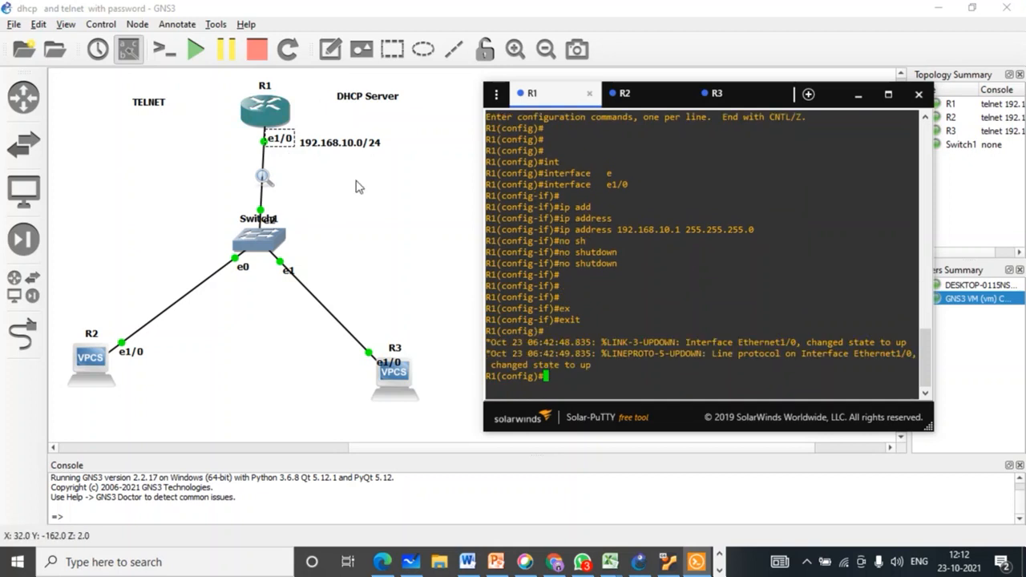
{"action": "left_click", "coordinate": [629, 99]}
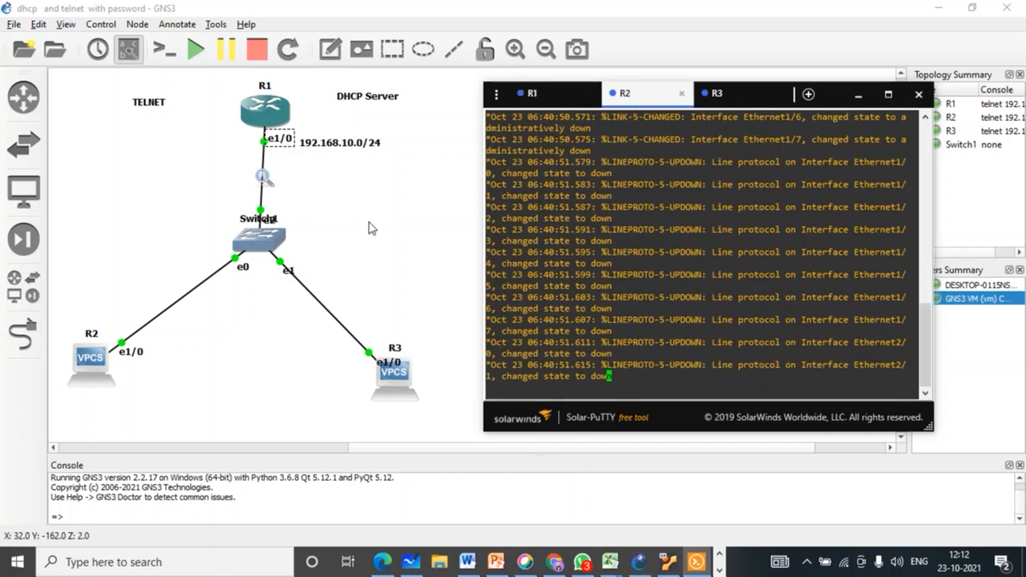
Step: Move R3's e1/0 label off the PC icon, then enter global configuration mode on R2
{"action": "left_click", "coordinate": [131, 353]}
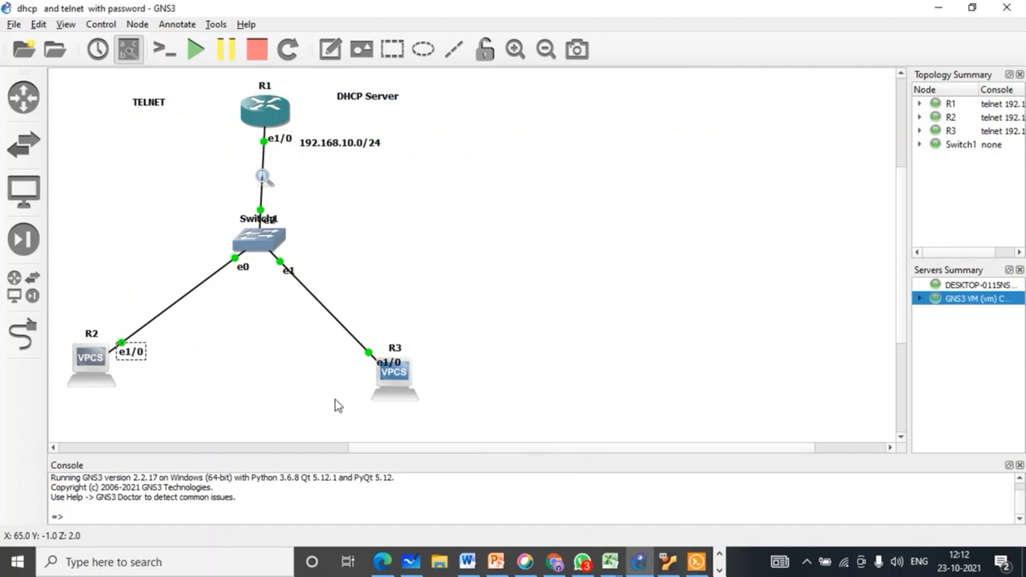
{"action": "left_click_drag", "start_coordinate": [383, 369], "coordinate": [357, 367]}
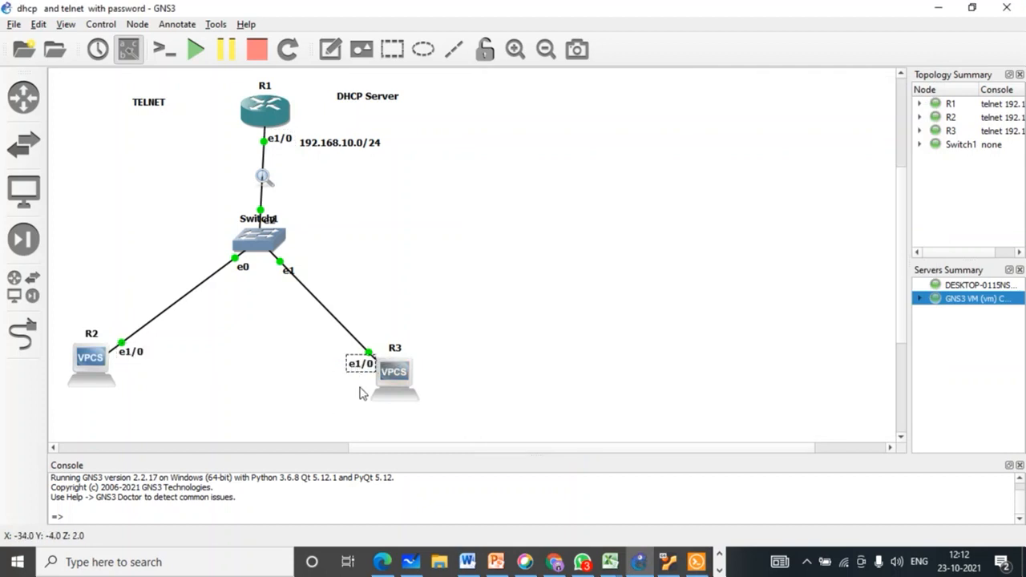
{"action": "left_click", "coordinate": [697, 562]}
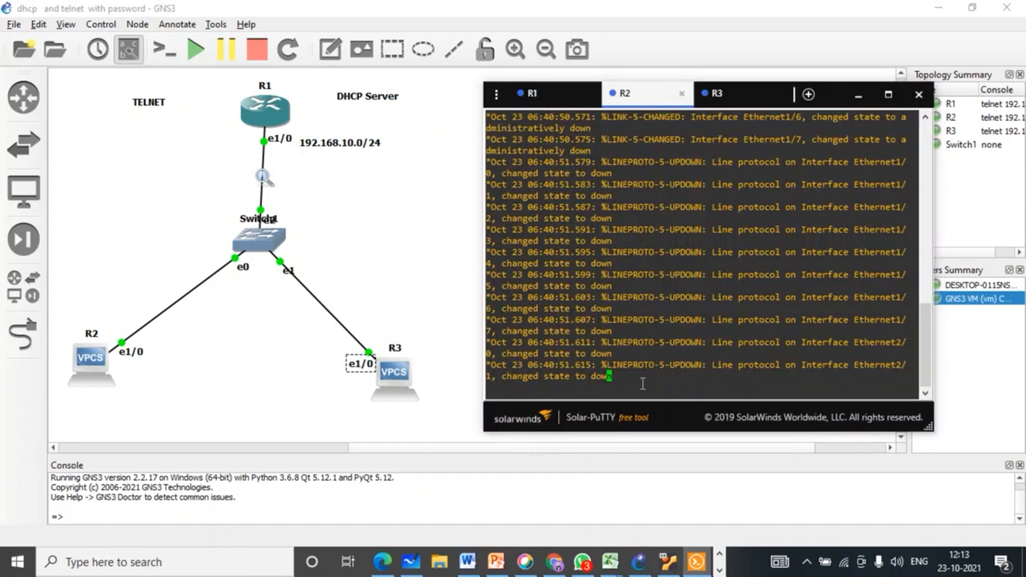
{"action": "key", "text": "Return"}
{"action": "key", "text": "Return"}
{"action": "key", "text": "Return"}
{"action": "key", "text": "Return"}
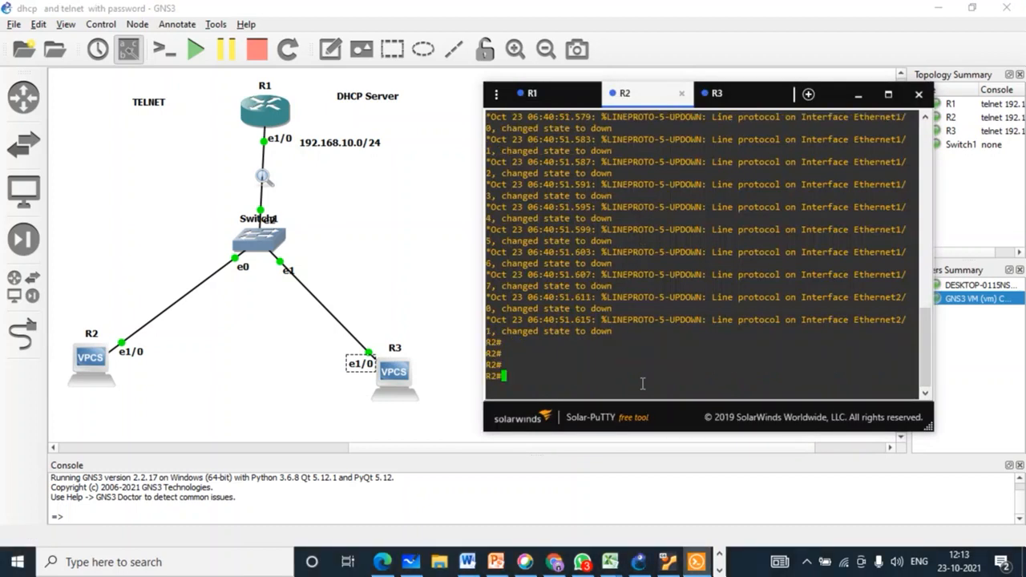
{"action": "type", "text": "con"}
{"action": "key", "text": "Tab"}
{"action": "type", "text": "f"}
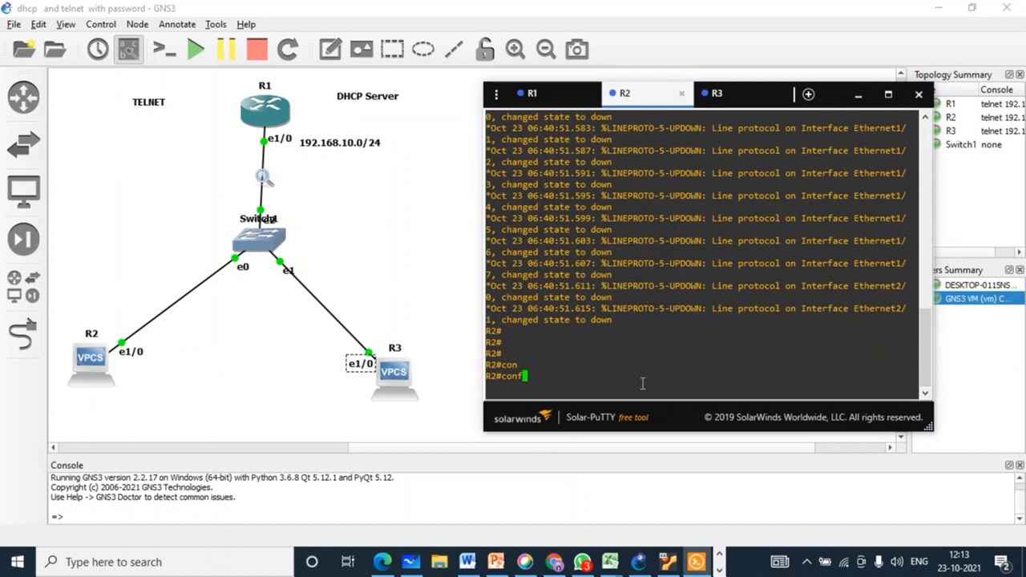
{"action": "key", "text": "Tab"}
{"action": "key", "text": "Return"}
{"action": "key", "text": "Return"}
{"action": "key", "text": "Return"}
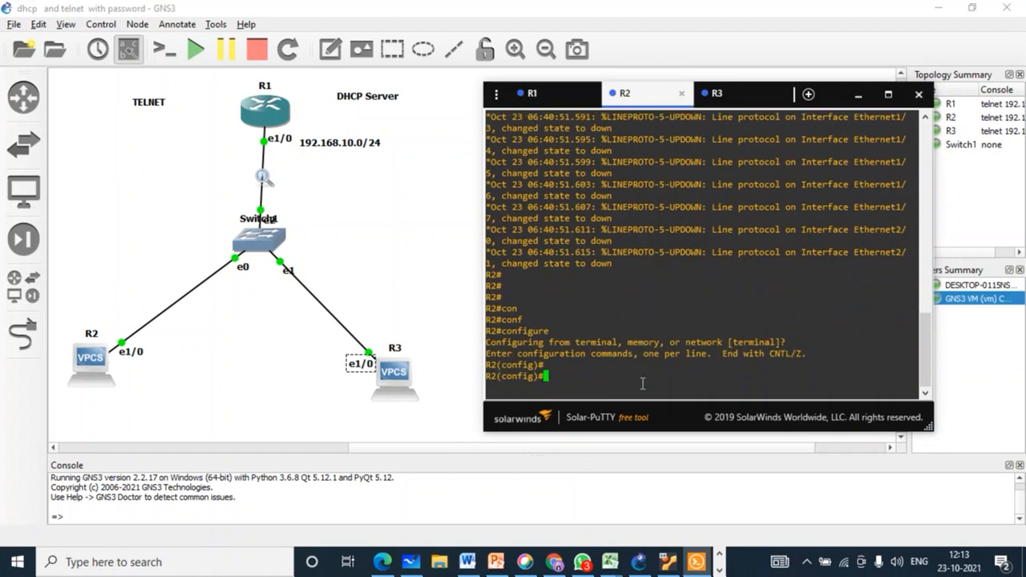
Step: Disable IP routing on R2 with 'no ip routing'
{"action": "type", "text": "no"}
{"action": "key", "text": "Tab"}
{"action": "type", "text": "ip"}
{"action": "key", "text": "Tab"}
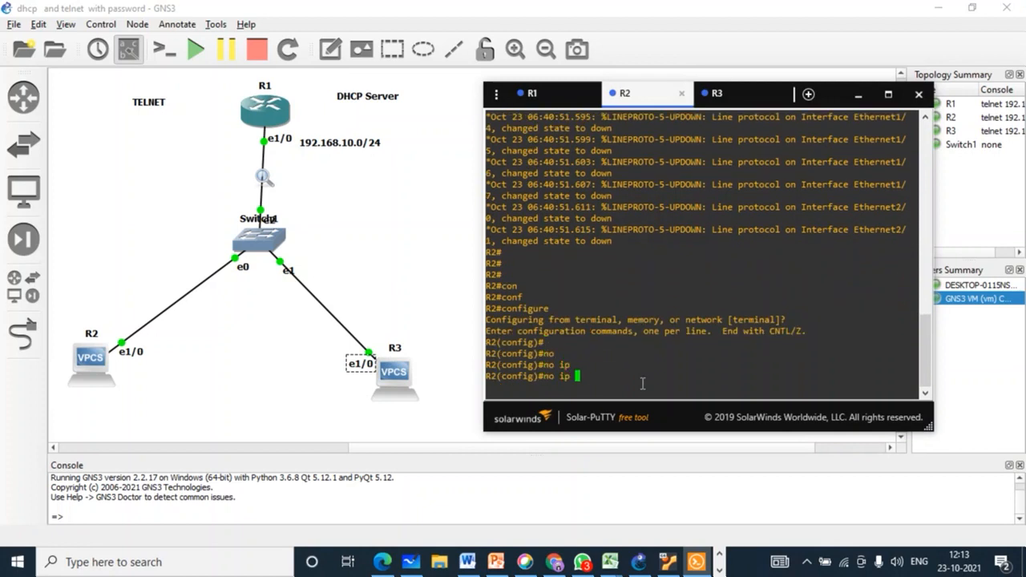
{"action": "type", "text": "rou"}
{"action": "key", "text": "Tab"}
{"action": "type", "text": "ting"}
{"action": "key", "text": "Tab"}
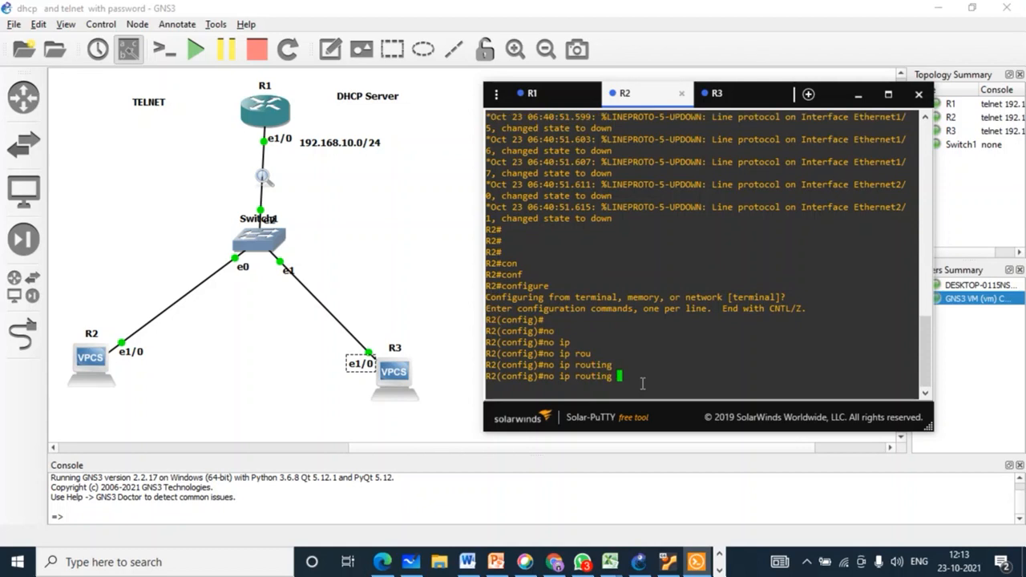
{"action": "key", "text": "Tab"}
{"action": "key", "text": "Return"}
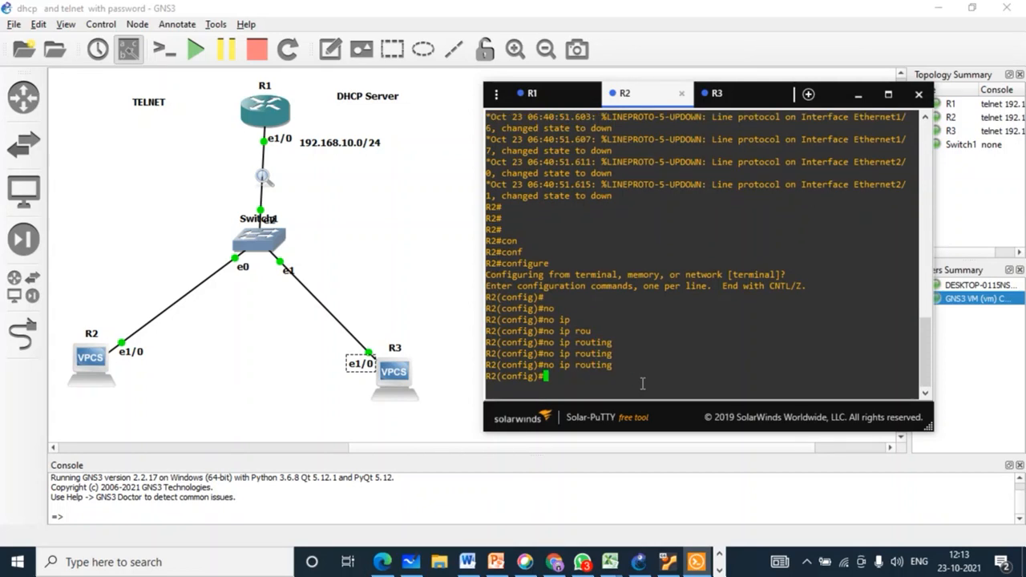
Step: Rename R2 to PC1 with 'hostname PC1' and check the new prompt
{"action": "type", "text": "hos"}
{"action": "key", "text": "Tab"}
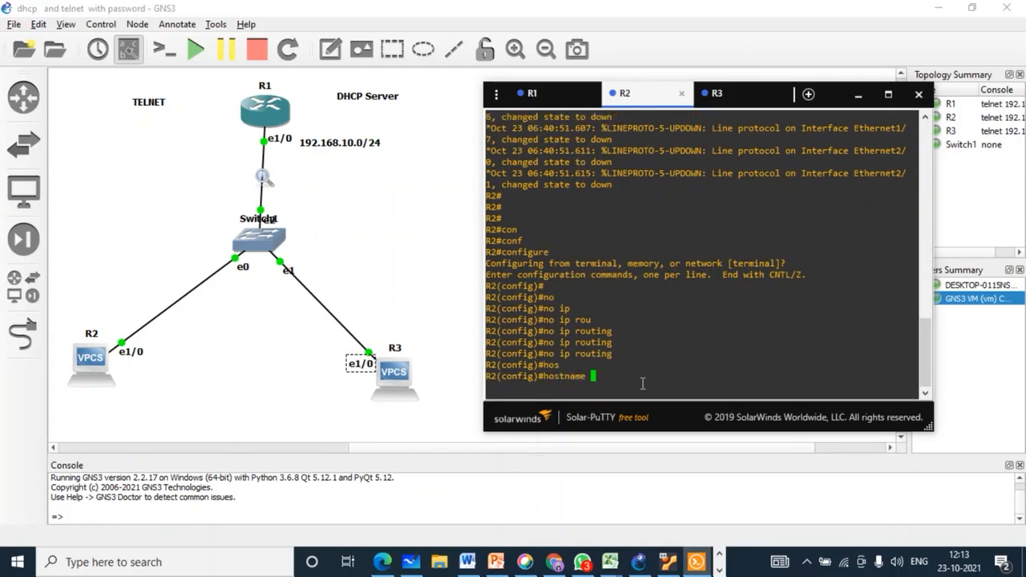
{"action": "type", "text": "PC1"}
{"action": "key", "text": "Return"}
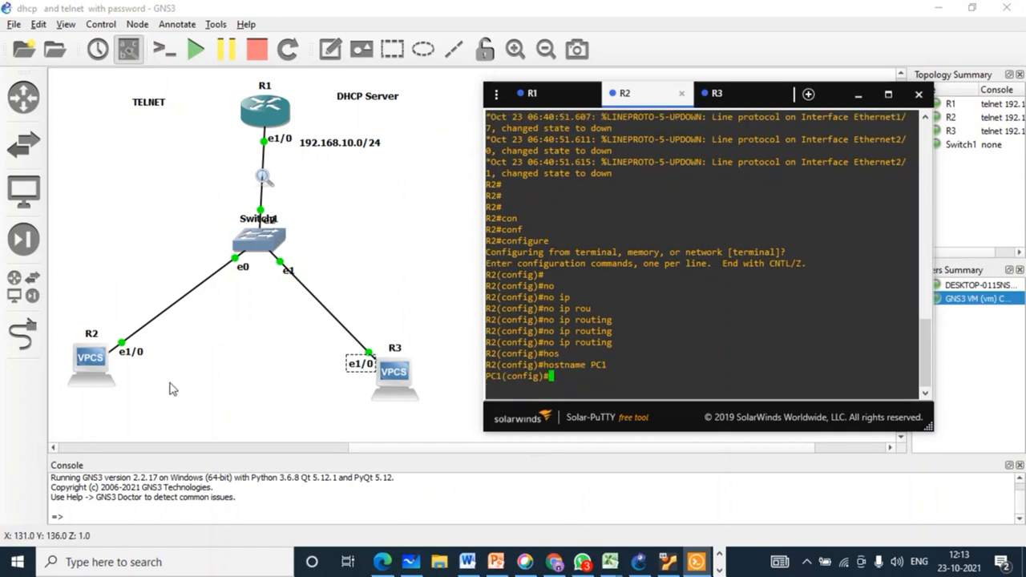
{"action": "left_click_drag", "start_coordinate": [504, 376], "coordinate": [493, 378]}
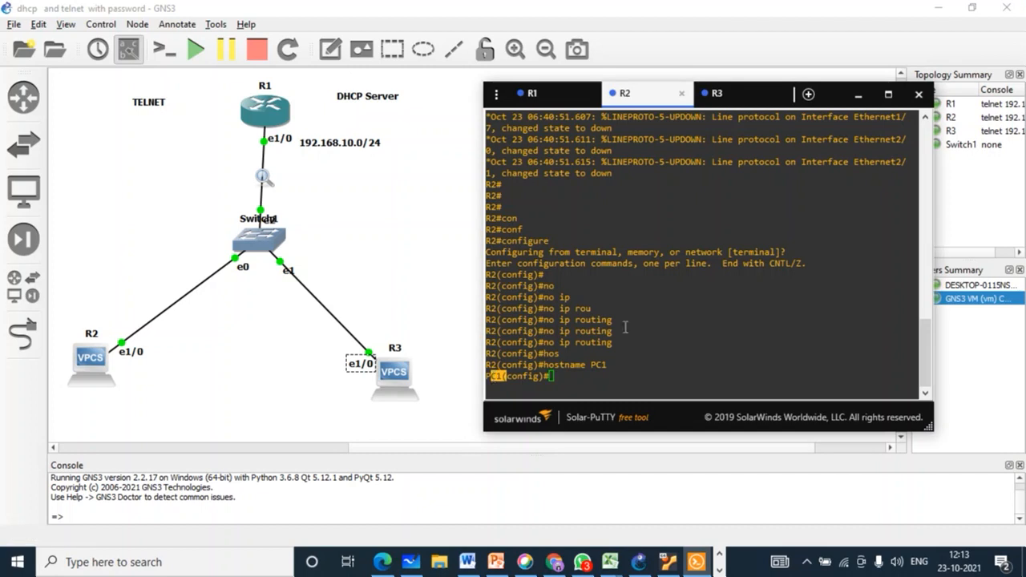
{"action": "left_click", "coordinate": [571, 377]}
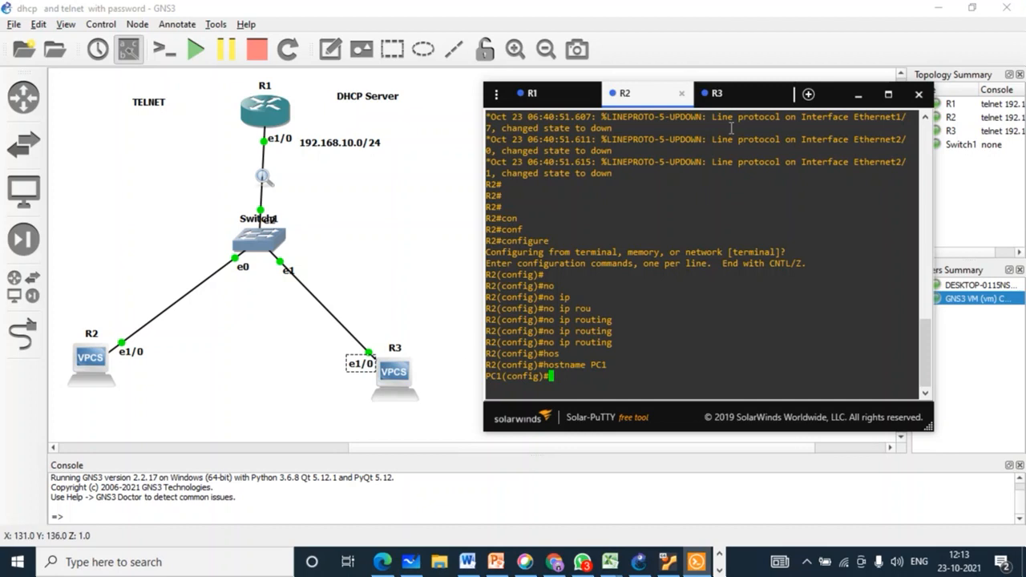
{"action": "left_click", "coordinate": [722, 95]}
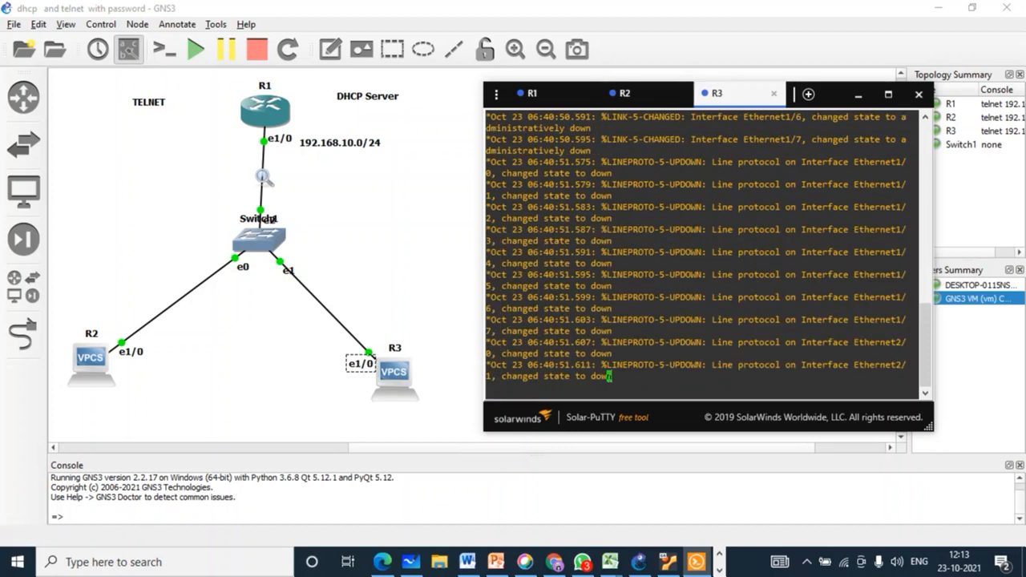
Step: On R3, enter global configuration mode and run 'no ip routing'
{"action": "key", "text": "Return"}
{"action": "key", "text": "Return"}
{"action": "key", "text": "Return"}
{"action": "key", "text": "Return"}
{"action": "key", "text": "Return"}
{"action": "key", "text": "Return"}
{"action": "key", "text": "Return"}
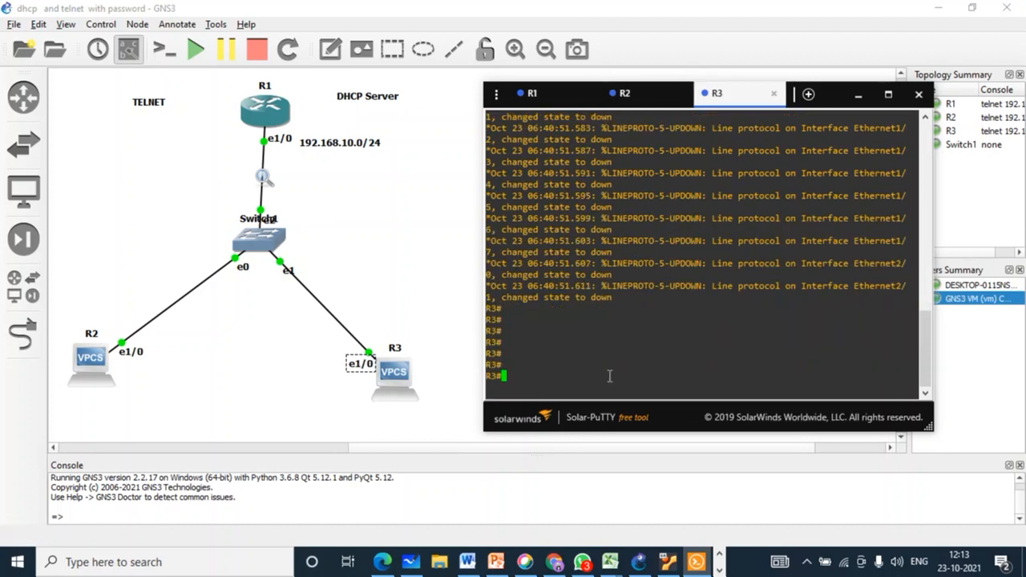
{"action": "type", "text": "conf"}
{"action": "key", "text": "Tab"}
{"action": "key", "text": "Return"}
{"action": "key", "text": "Return"}
{"action": "key", "text": "Return"}
{"action": "key", "text": "Return"}
{"action": "key", "text": "Return"}
{"action": "type", "text": "no"}
{"action": "key", "text": "Tab"}
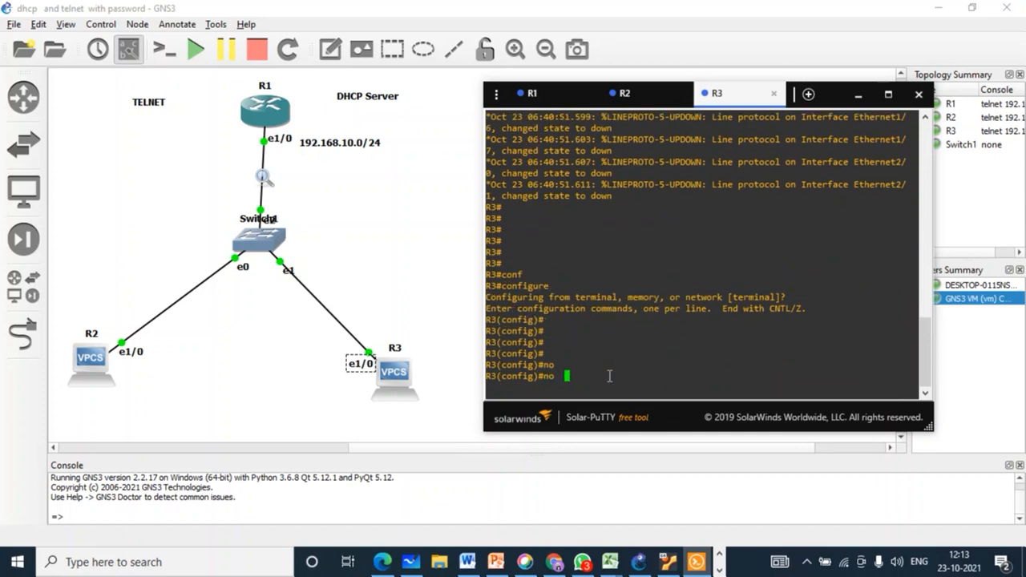
{"action": "type", "text": "ip"}
{"action": "key", "text": "Tab"}
{"action": "type", "text": "rou"}
{"action": "key", "text": "Tab"}
{"action": "type", "text": "tin"}
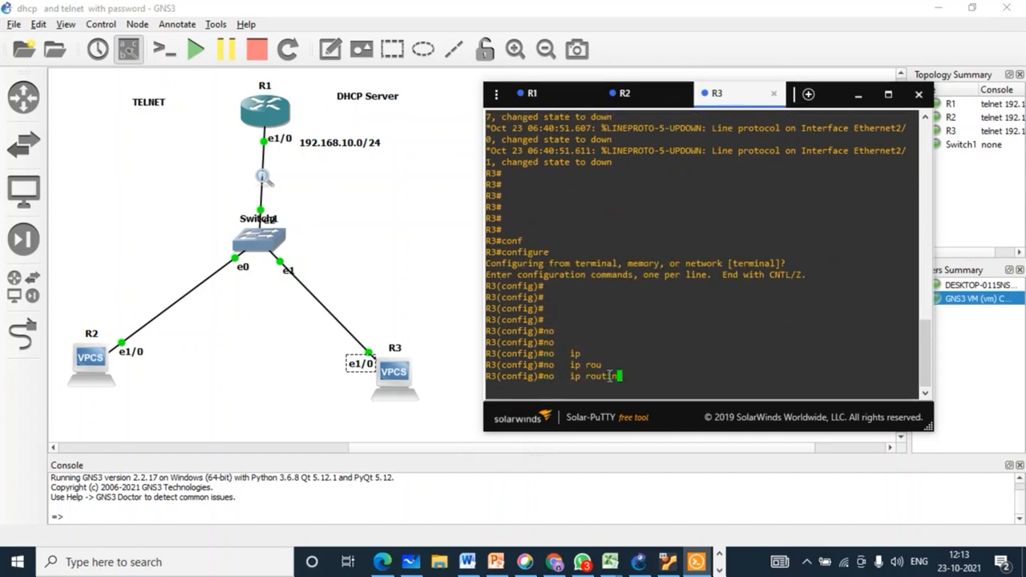
{"action": "type", "text": "g"}
{"action": "key", "text": "Tab"}
{"action": "key", "text": "Tab"}
{"action": "key", "text": "Return"}
{"action": "key", "text": "Return"}
{"action": "key", "text": "Return"}
{"action": "key", "text": "Return"}
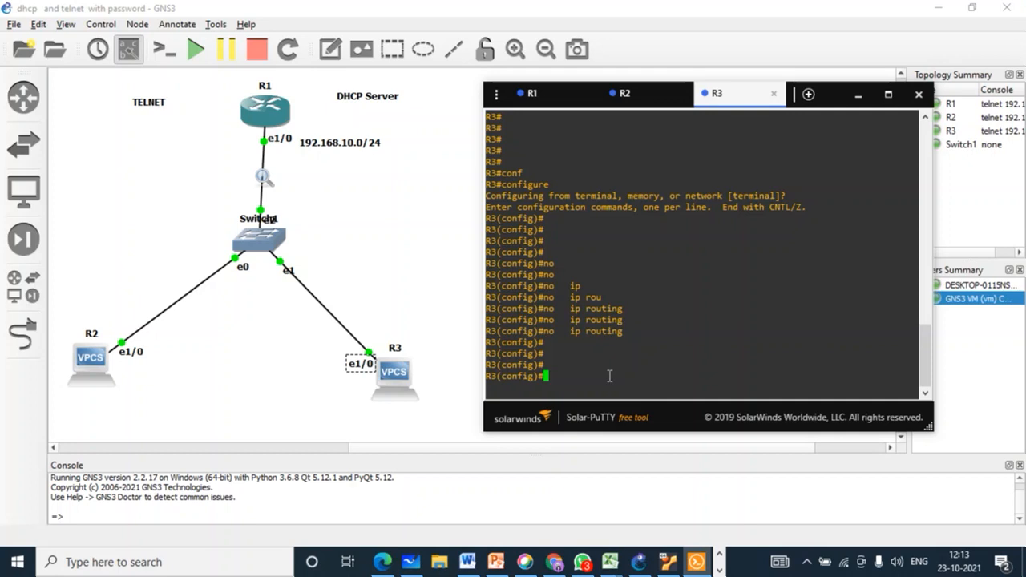
Step: Rename R3 to PC2 with 'hostname PC2'
{"action": "type", "text": "hos"}
{"action": "key", "text": "Tab"}
{"action": "type", "text": "PC"}
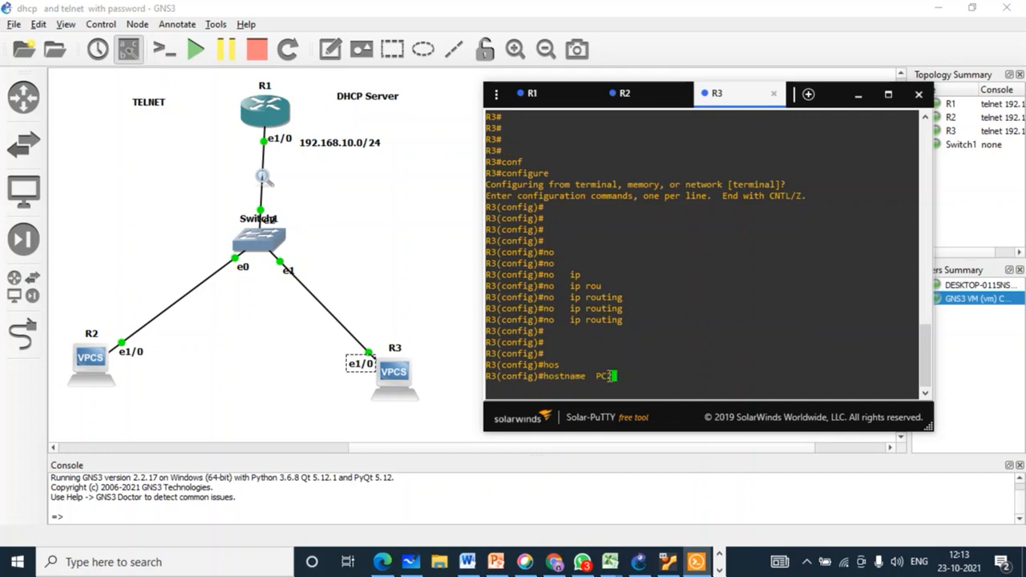
{"action": "type", "text": "2"}
{"action": "key", "text": "Return"}
{"action": "key", "text": "Return"}
{"action": "key", "text": "Return"}
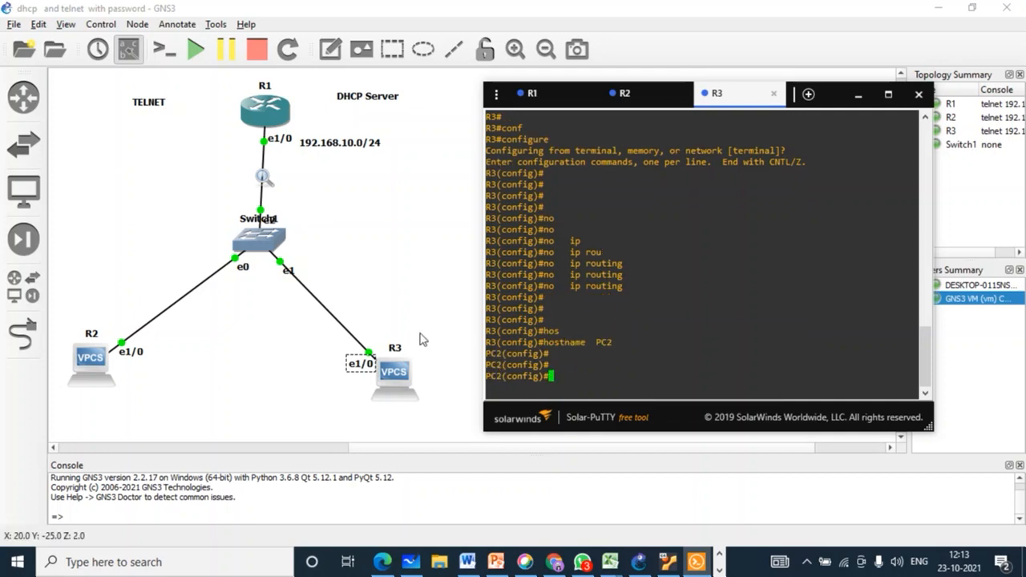
Step: Nudge the R2 node slightly lower on the canvas and return to R1's console
{"action": "left_click", "coordinate": [423, 340]}
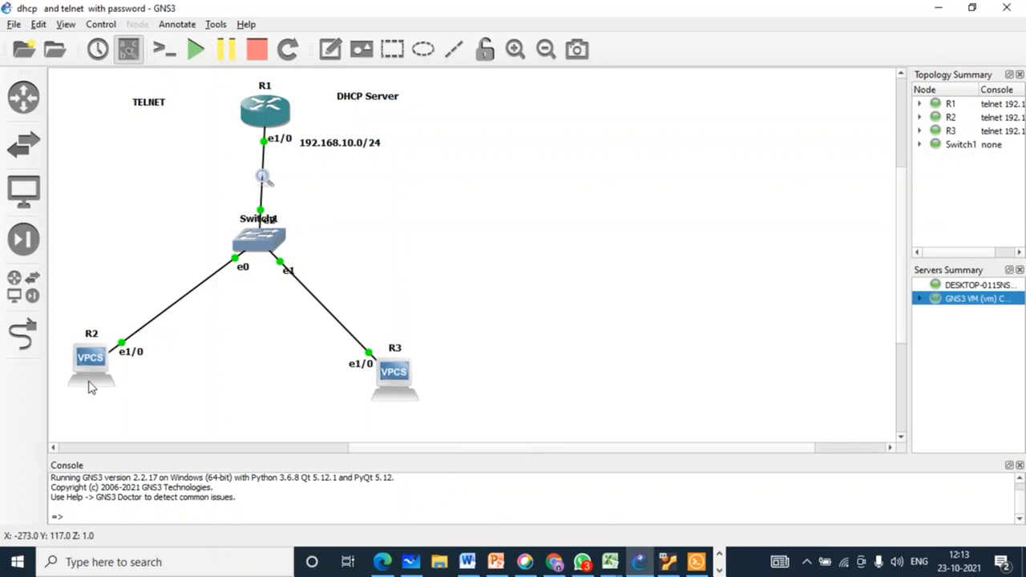
{"action": "left_click_drag", "start_coordinate": [93, 368], "coordinate": [94, 377]}
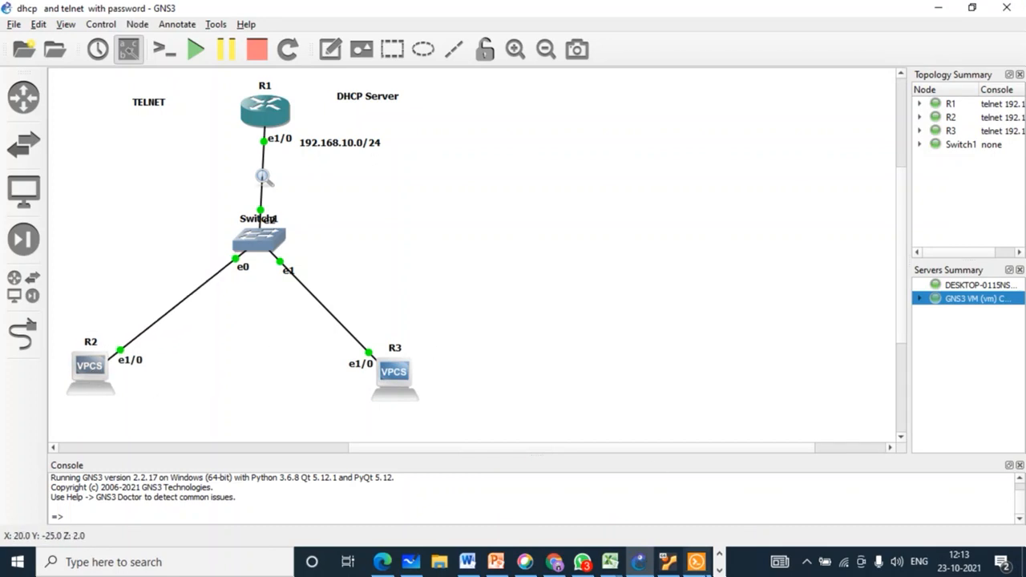
{"action": "left_click", "coordinate": [638, 561]}
{"action": "left_click", "coordinate": [533, 94]}
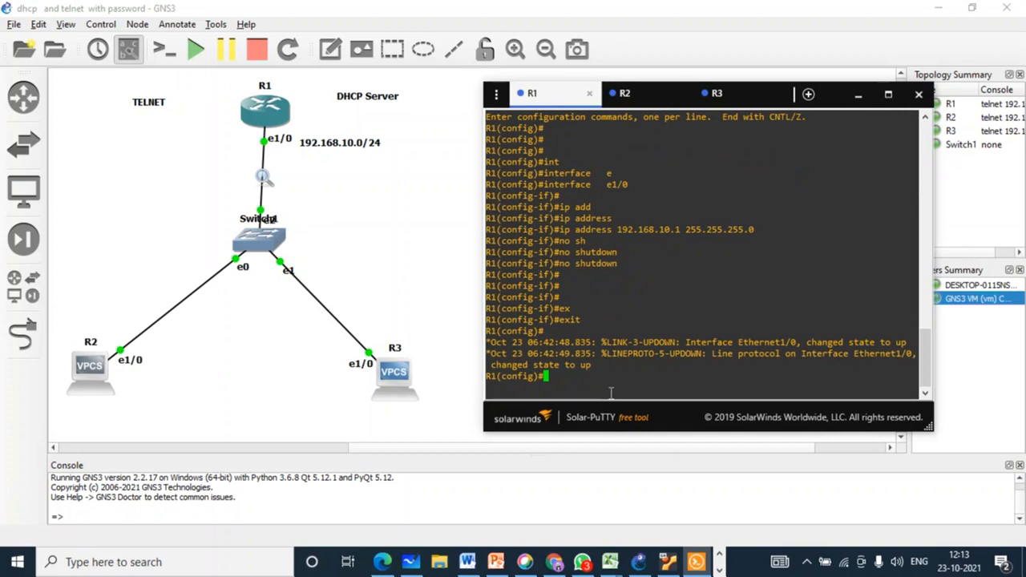
Step: Create a DHCP pool on R1 named TELNET with 'ip dhcp pool TELNET'
{"action": "type", "text": "ip dh"}
{"action": "key", "text": "Tab"}
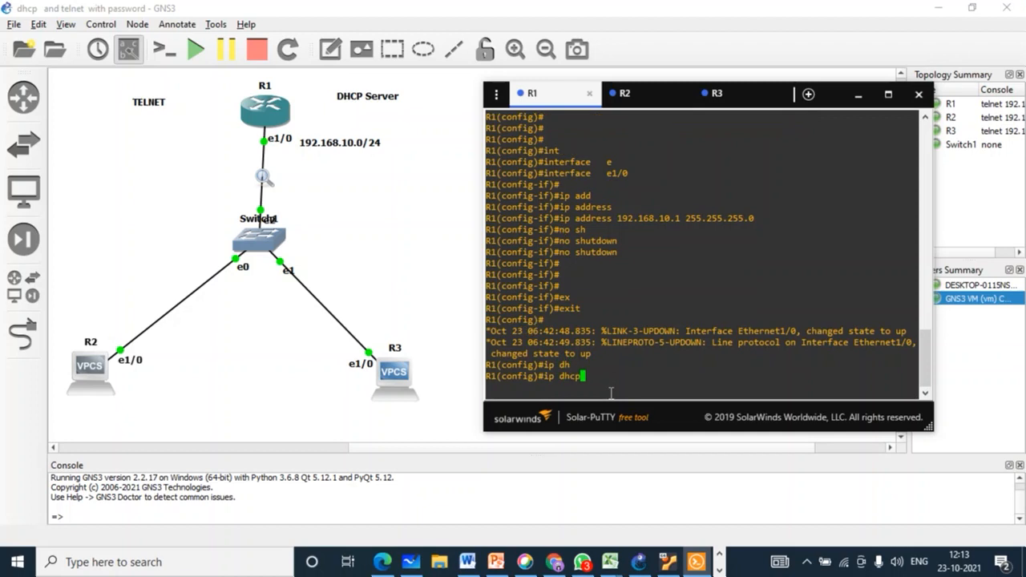
{"action": "type", "text": "poo"}
{"action": "key", "text": "Tab"}
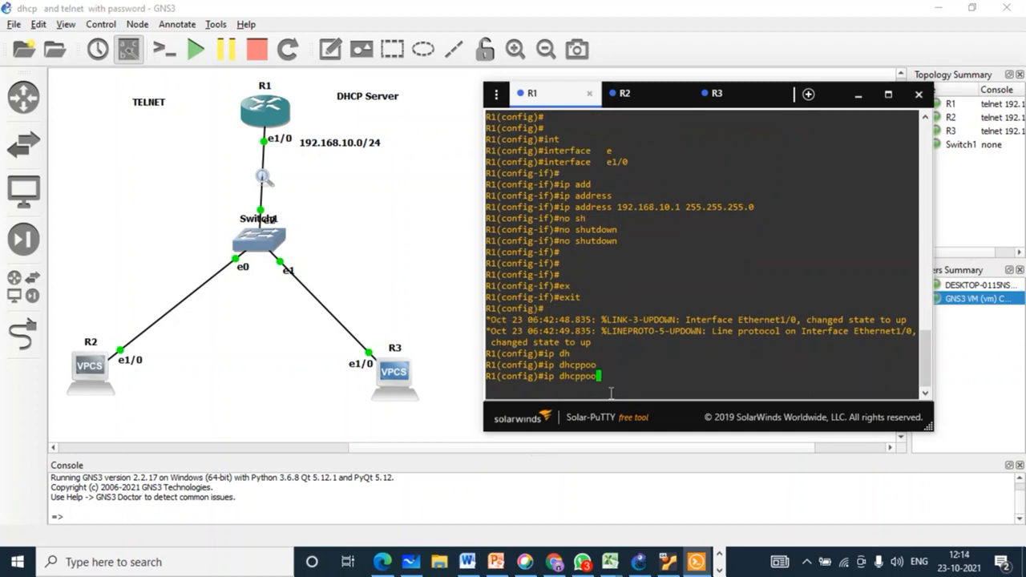
{"action": "key", "text": "BackSpace"}
{"action": "key", "text": "BackSpace"}
{"action": "key", "text": "BackSpace"}
{"action": "type", "text": "poo"}
{"action": "key", "text": "Tab"}
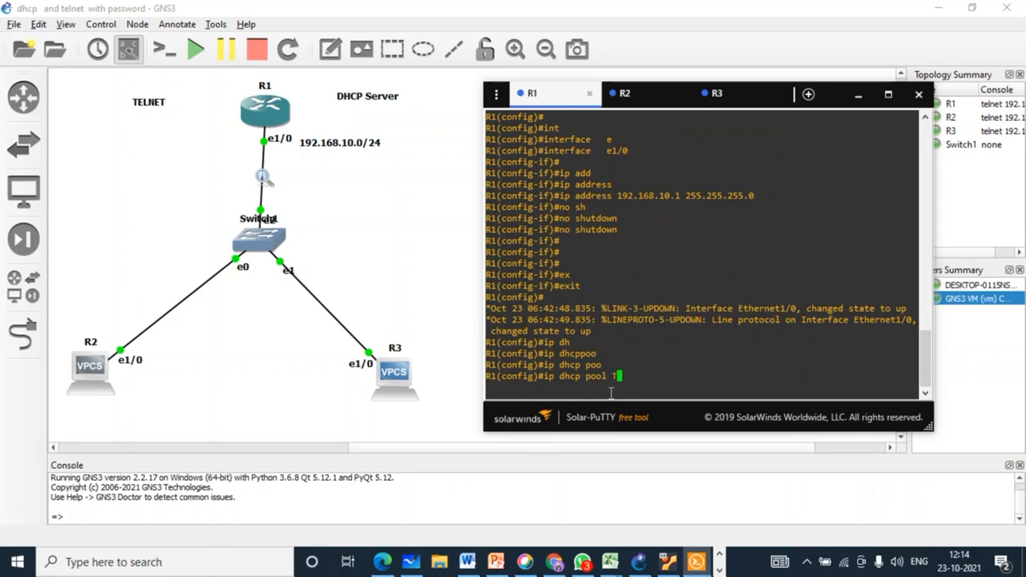
{"action": "type", "text": "TELNET"}
{"action": "key", "text": "Return"}
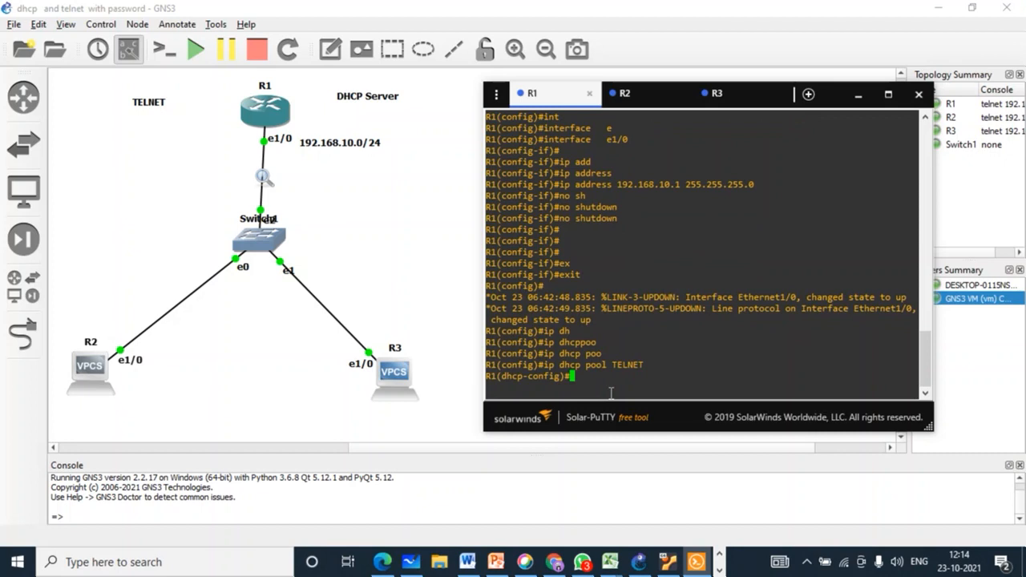
Step: Set the pool's network to 192.168.10.0 255.255.255.0
{"action": "type", "text": "net"}
{"action": "key", "text": "Tab"}
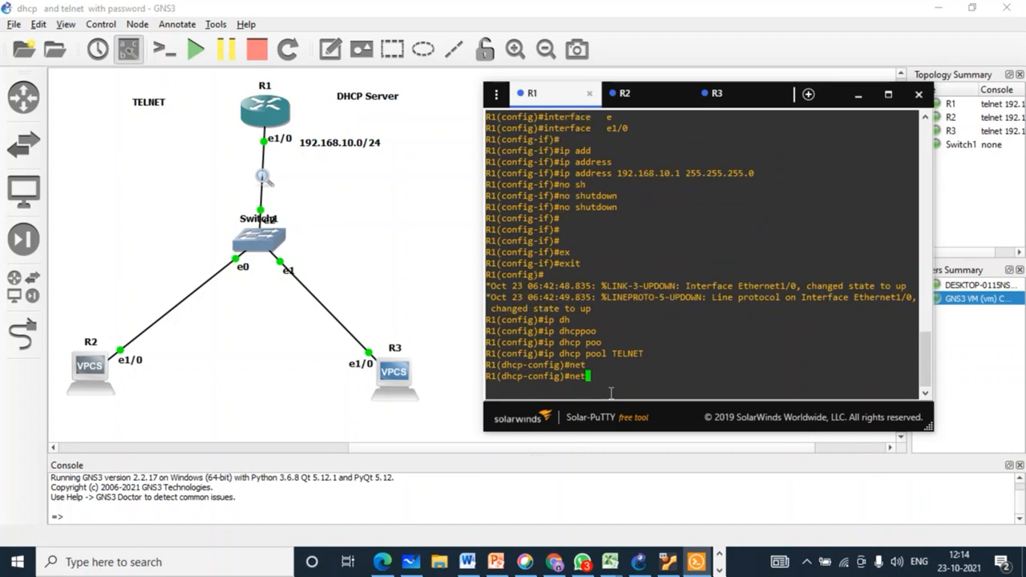
{"action": "type", "text": "wo"}
{"action": "key", "text": "Tab"}
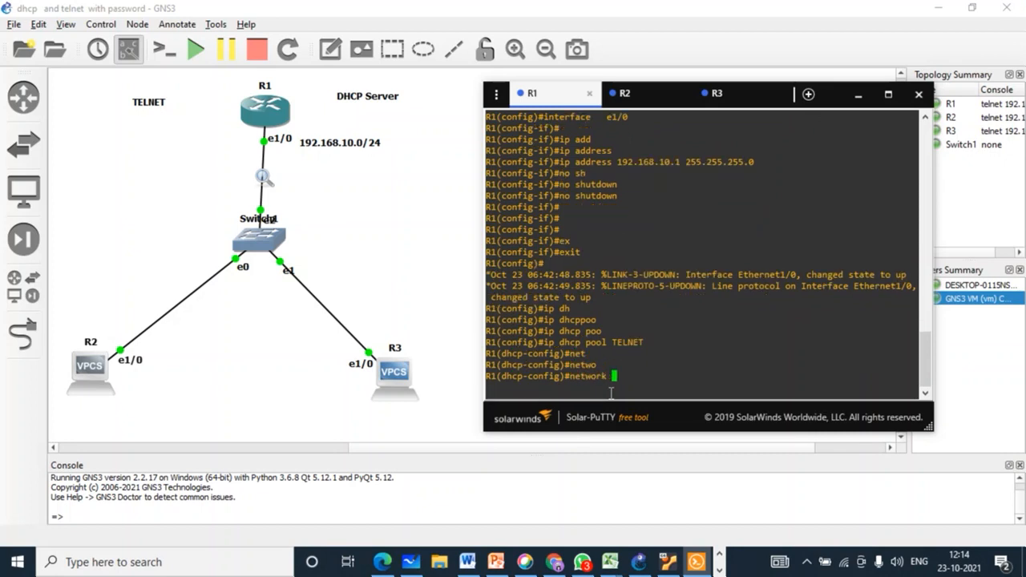
{"action": "type", "text": "192.168.10.025"}
{"action": "key", "text": "BackSpace"}
{"action": "key", "text": "BackSpace"}
{"action": "type", "text": "255.255.255.0"}
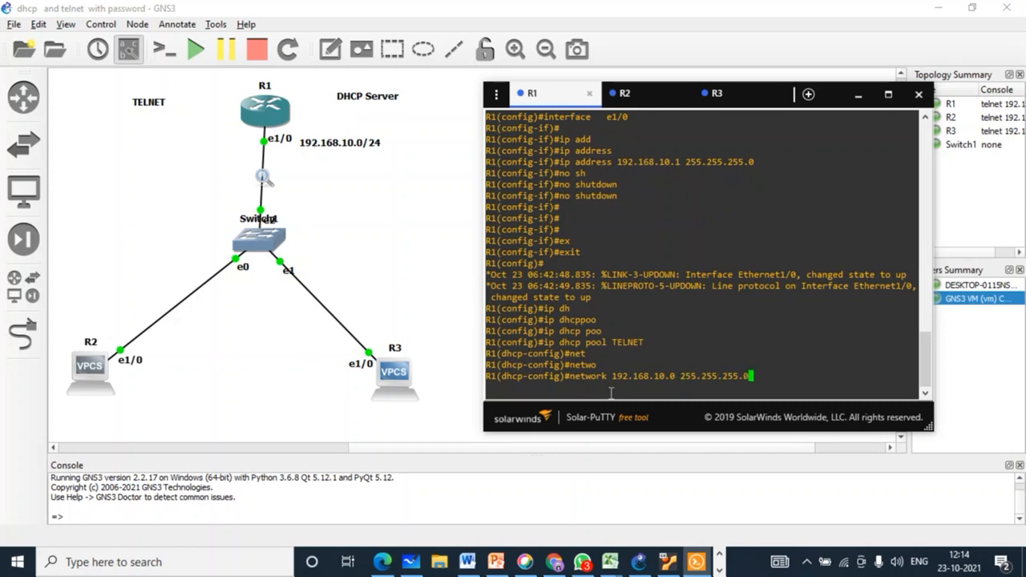
{"action": "key", "text": "Return"}
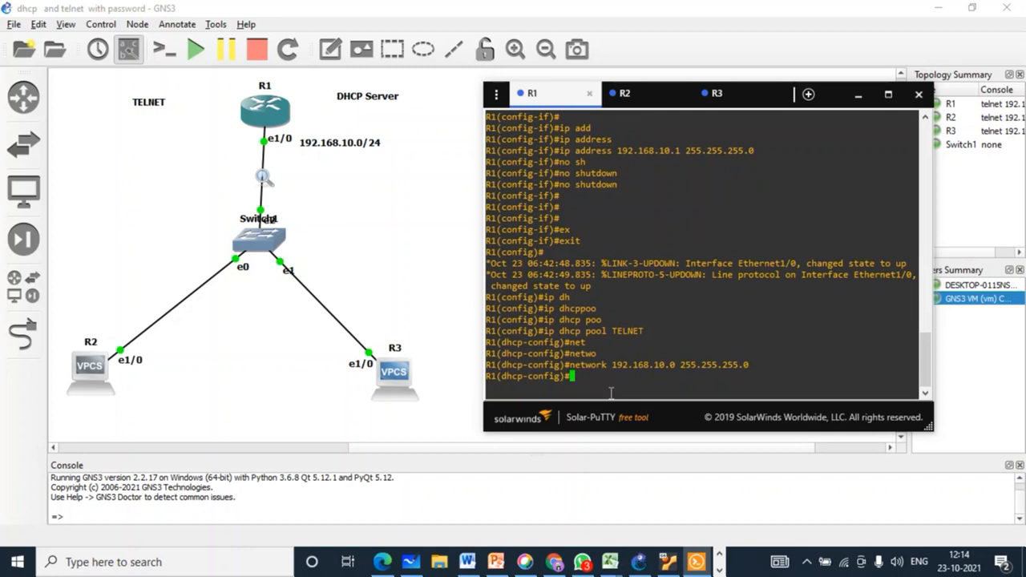
Step: Set the TELNET pool's dns-server to 192.168.10.2 and default-router to 192.168.10.1
{"action": "type", "text": "d"}
{"action": "type", "text": "n"}
{"action": "key", "text": "Tab"}
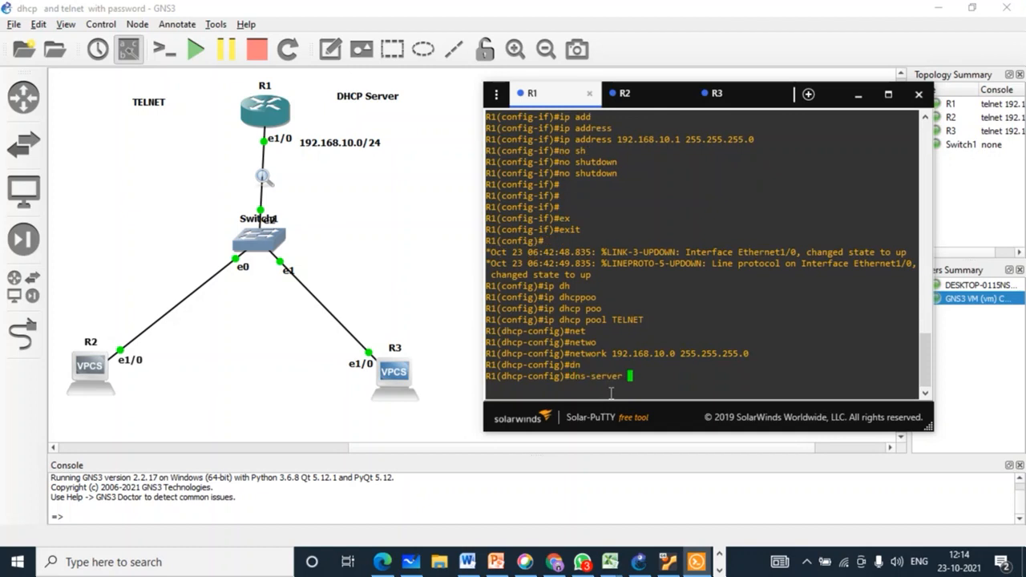
{"action": "type", "text": "192.168.10.2"}
{"action": "key", "text": "Return"}
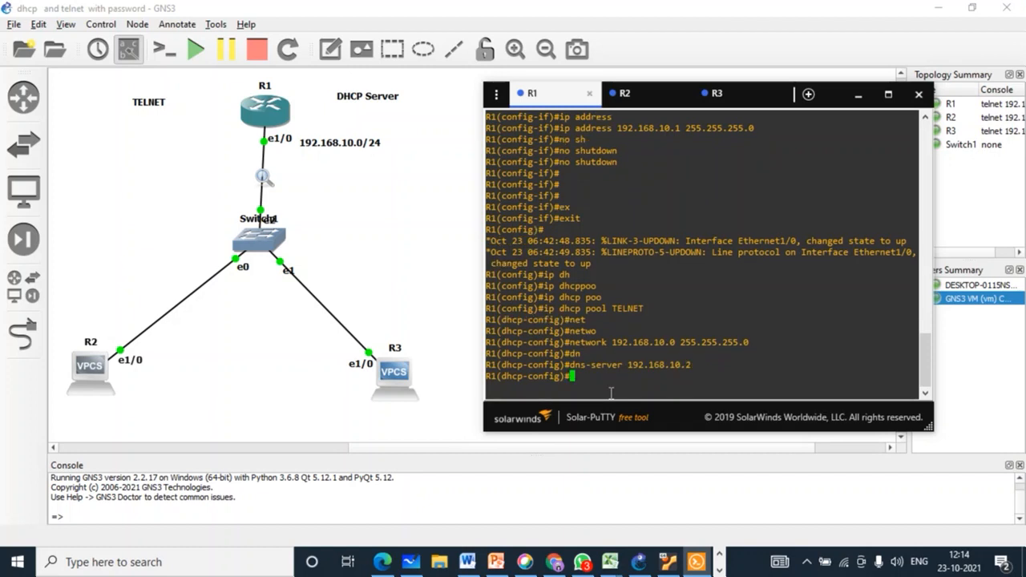
{"action": "key", "text": "Return"}
{"action": "key", "text": "Return"}
{"action": "key", "text": "Return"}
{"action": "type", "text": "de"}
{"action": "type", "text": "f"}
{"action": "key", "text": "Tab"}
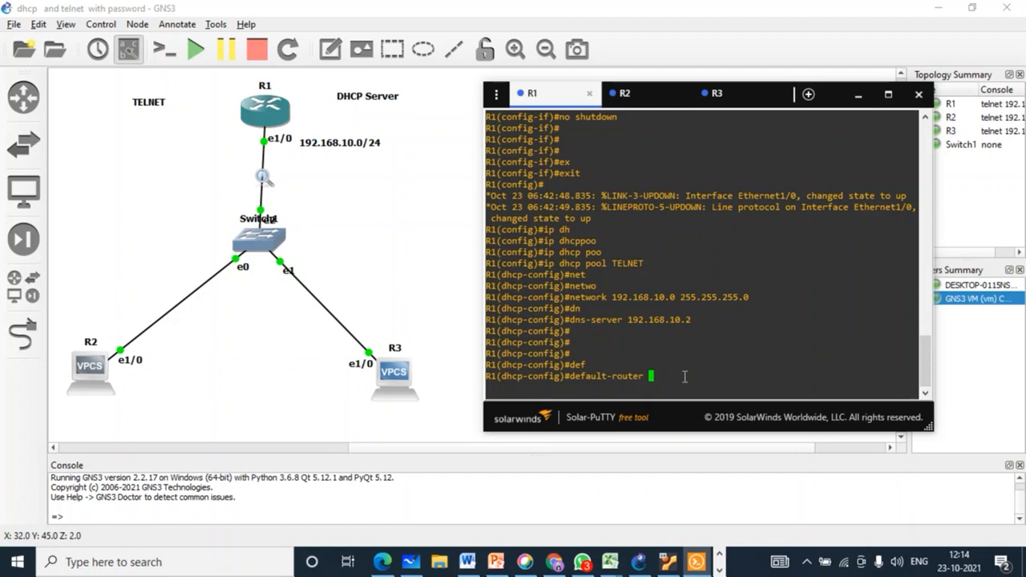
{"action": "type", "text": "192.1"}
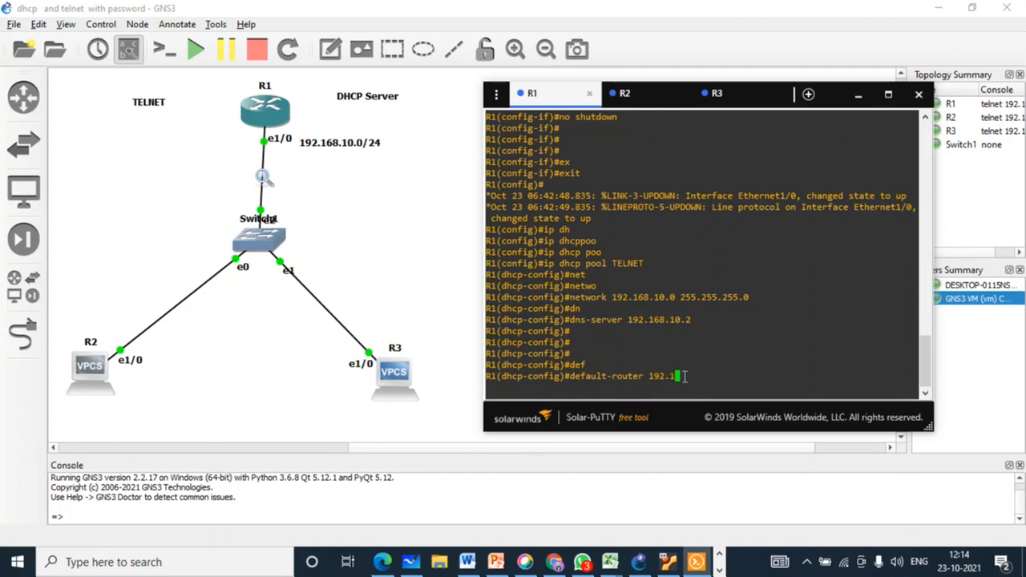
{"action": "type", "text": "68.10.1"}
{"action": "key", "text": "Return"}
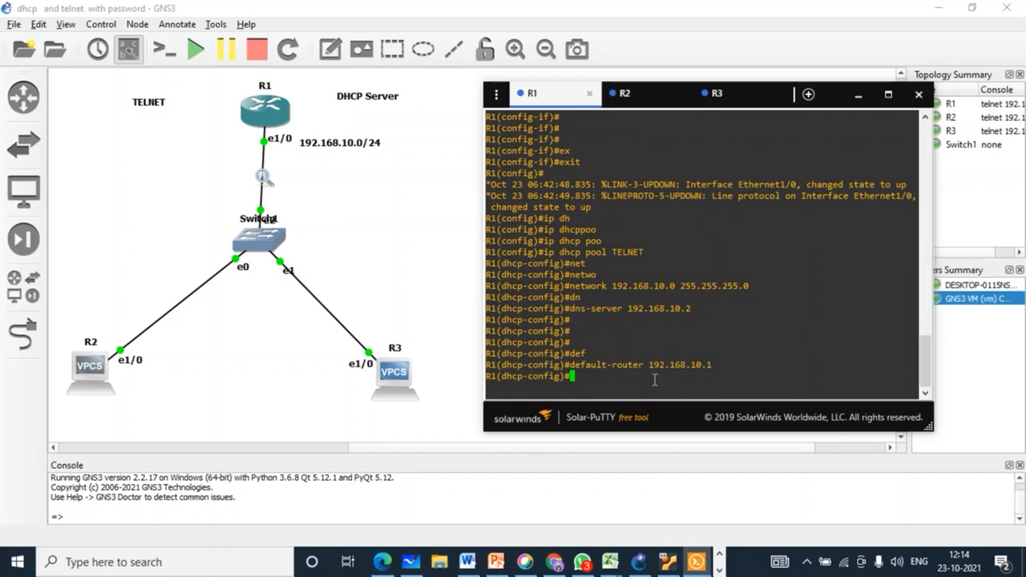
{"action": "key", "text": "Return"}
{"action": "key", "text": "Return"}
{"action": "key", "text": "Return"}
{"action": "key", "text": "Return"}
{"action": "key", "text": "Return"}
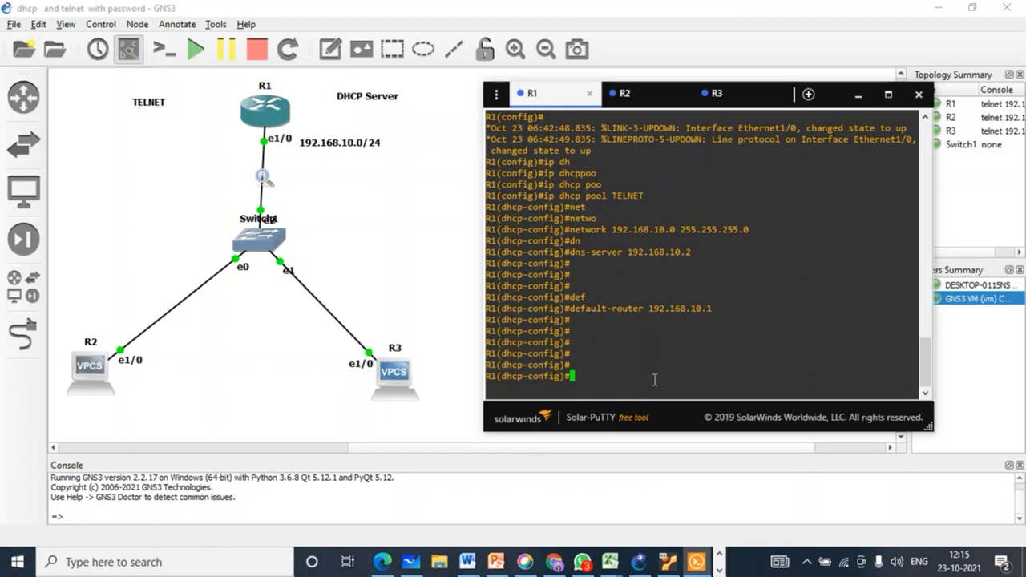
Step: Run 'do sh his' and highlight the pool configuration commands in the history
{"action": "type", "text": "do sh"}
{"action": "key", "text": "Tab"}
{"action": "type", "text": "his"}
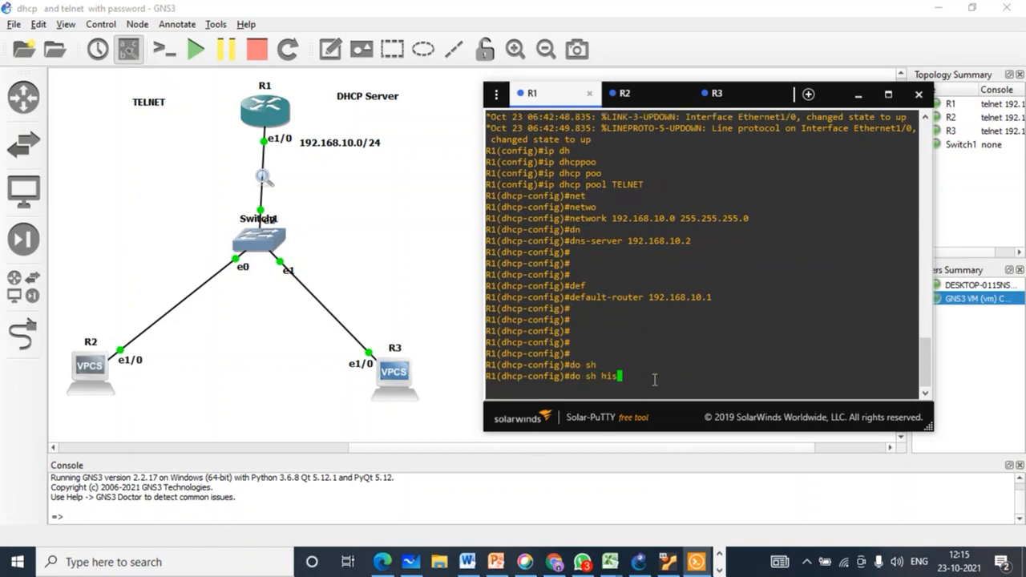
{"action": "key", "text": "Tab"}
{"action": "key", "text": "Tab"}
{"action": "key", "text": "Return"}
{"action": "key", "text": "Return"}
{"action": "key", "text": "Return"}
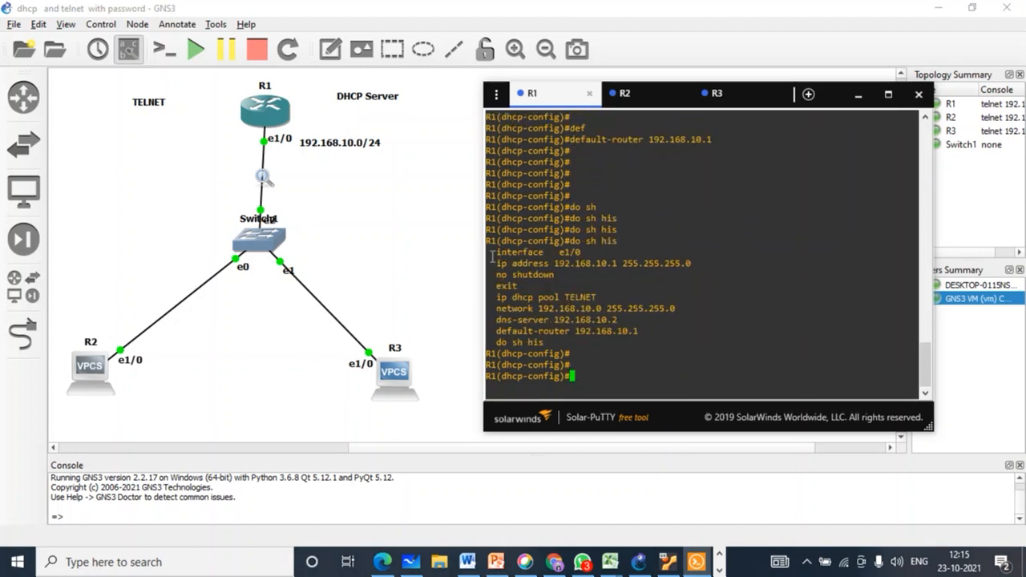
{"action": "left_click_drag", "start_coordinate": [493, 256], "coordinate": [662, 331]}
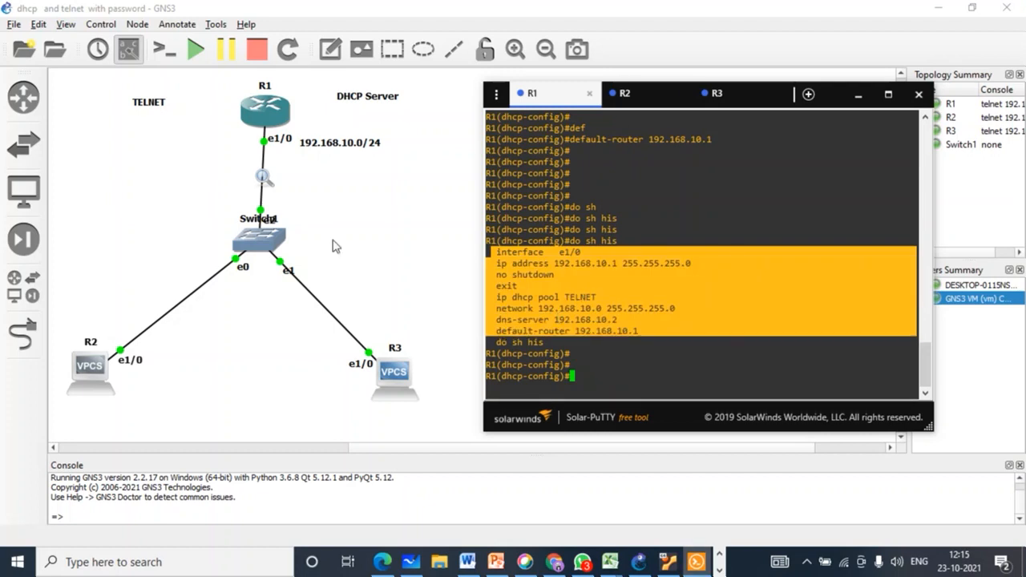
Step: On R2, attempt 'do show ip interface brief' from the configuration prompt
{"action": "left_click", "coordinate": [630, 95]}
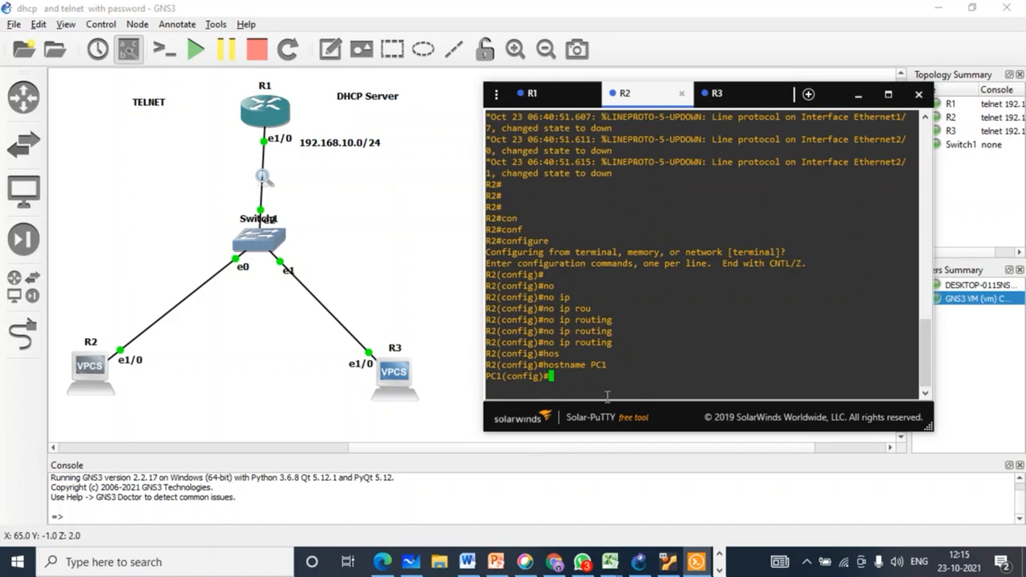
{"action": "key", "text": "Return"}
{"action": "key", "text": "Return"}
{"action": "type", "text": "dosh"}
{"action": "key", "text": "Tab"}
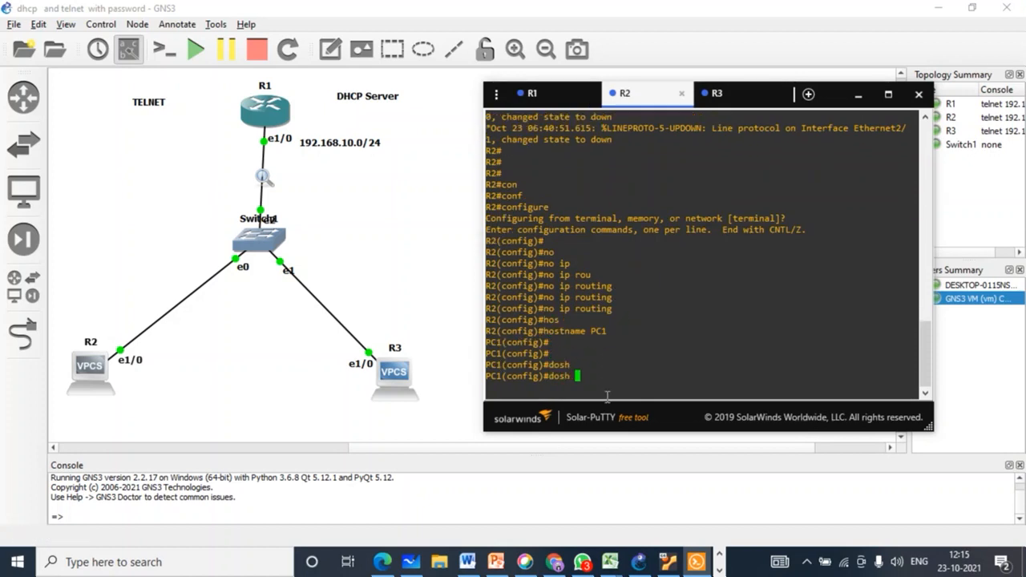
{"action": "key", "text": "Tab"}
{"action": "key", "text": "BackSpace"}
{"action": "key", "text": "BackSpace"}
{"action": "key", "text": "BackSpace"}
{"action": "key", "text": "BackSpace"}
{"action": "key", "text": "BackSpace"}
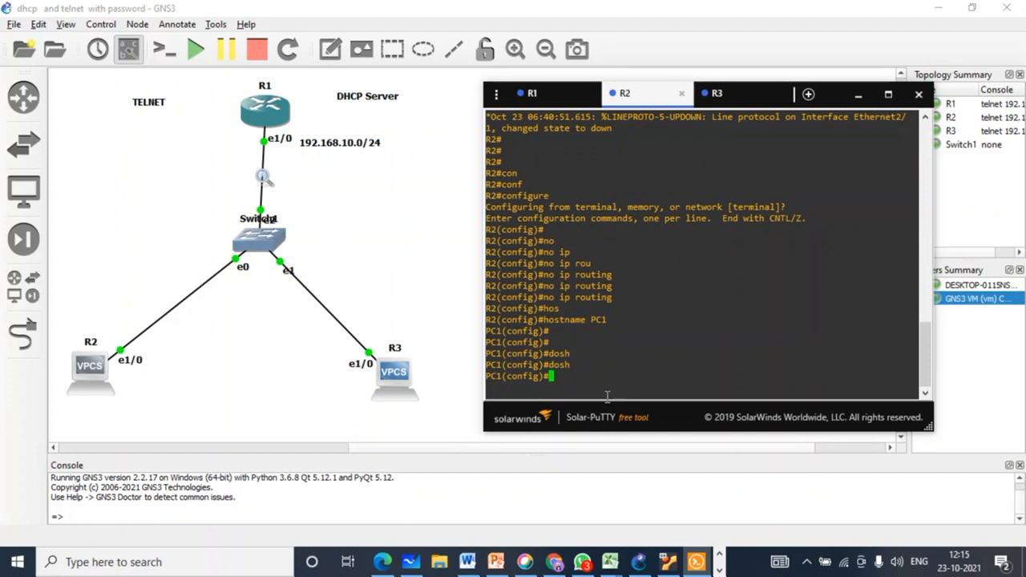
{"action": "type", "text": "sh"}
{"action": "key", "text": "Tab"}
{"action": "key", "text": "Tab"}
{"action": "type", "text": "ip"}
{"action": "key", "text": "Tab"}
{"action": "key", "text": "Tab"}
{"action": "type", "text": "int"}
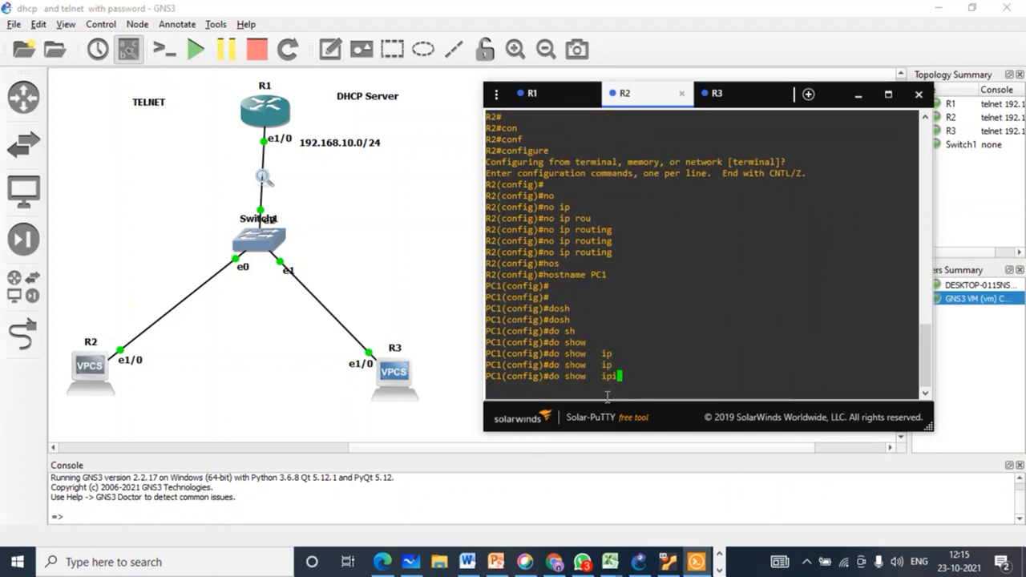
{"action": "key", "text": "BackSpace"}
{"action": "key", "text": "BackSpace"}
{"action": "key", "text": "BackSpace"}
{"action": "type", "text": "j"}
{"action": "key", "text": "Tab"}
{"action": "type", "text": "int"}
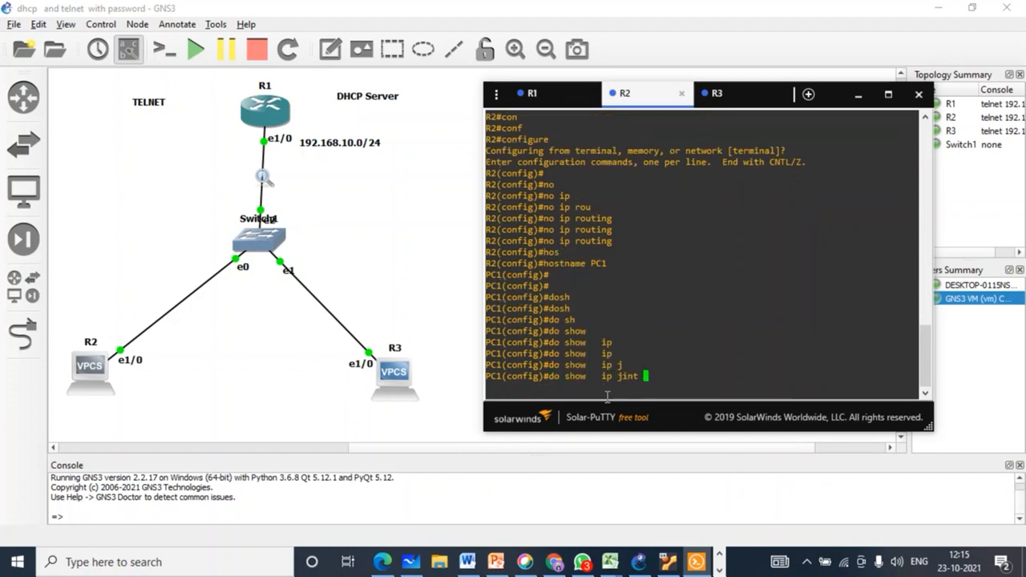
Step: Rerun the corrected 'do sh ip int br' and highlight Ethernet1/0's unassigned address and unset method
{"action": "key", "text": "Tab"}
{"action": "type", "text": "br"}
{"action": "key", "text": "Tab"}
{"action": "key", "text": "Return"}
{"action": "key", "text": "Return"}
{"action": "type", "text": "do sh"}
{"action": "key", "text": "Tab"}
{"action": "type", "text": "ip"}
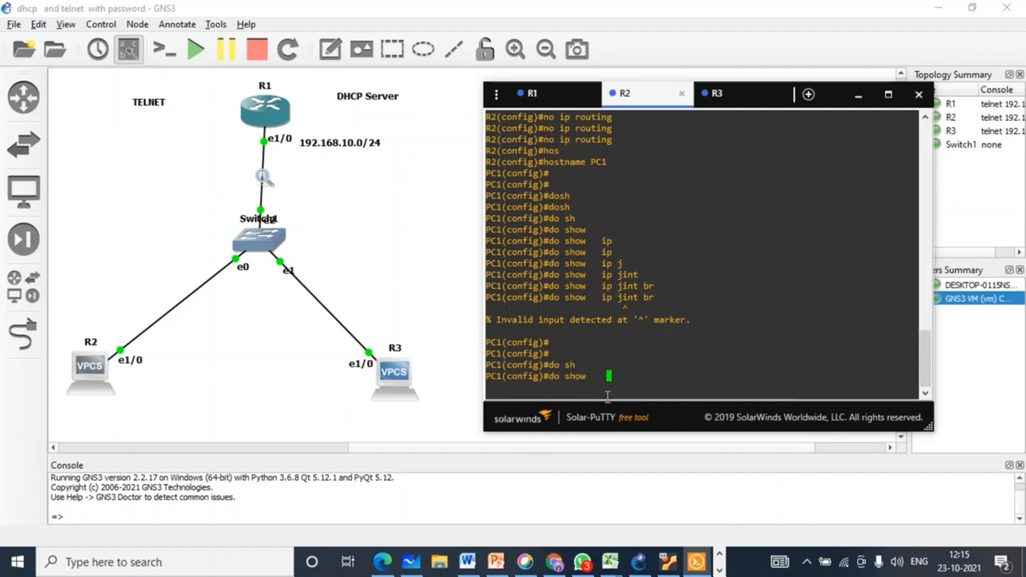
{"action": "key", "text": "Tab"}
{"action": "key", "text": "Tab"}
{"action": "type", "text": "intbr"}
{"action": "key", "text": "Tab"}
{"action": "key", "text": "Tab"}
{"action": "key", "text": "Return"}
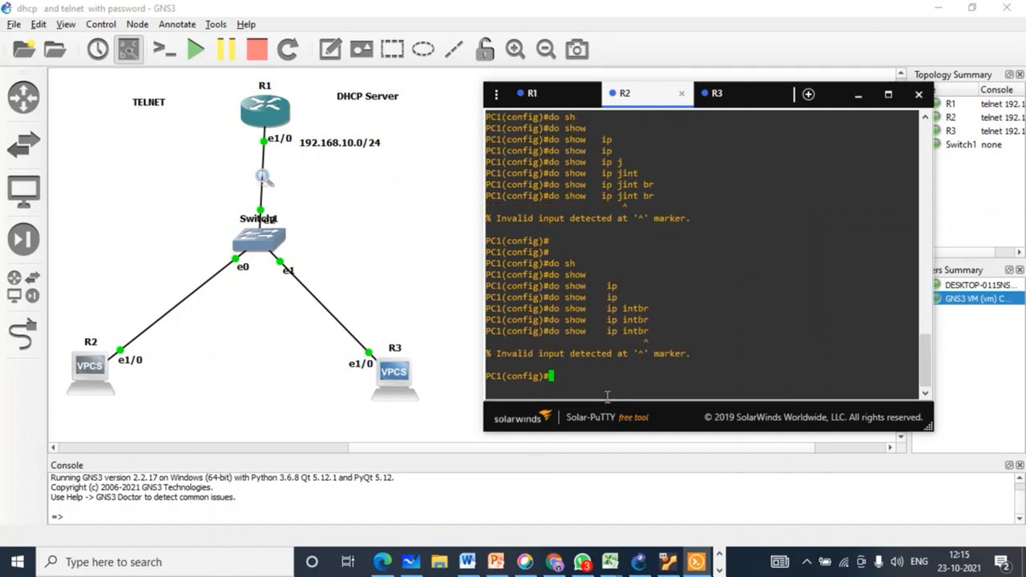
{"action": "key", "text": "Up"}
{"action": "key", "text": "Left"}
{"action": "key", "text": "Left"}
{"action": "key", "text": "Left"}
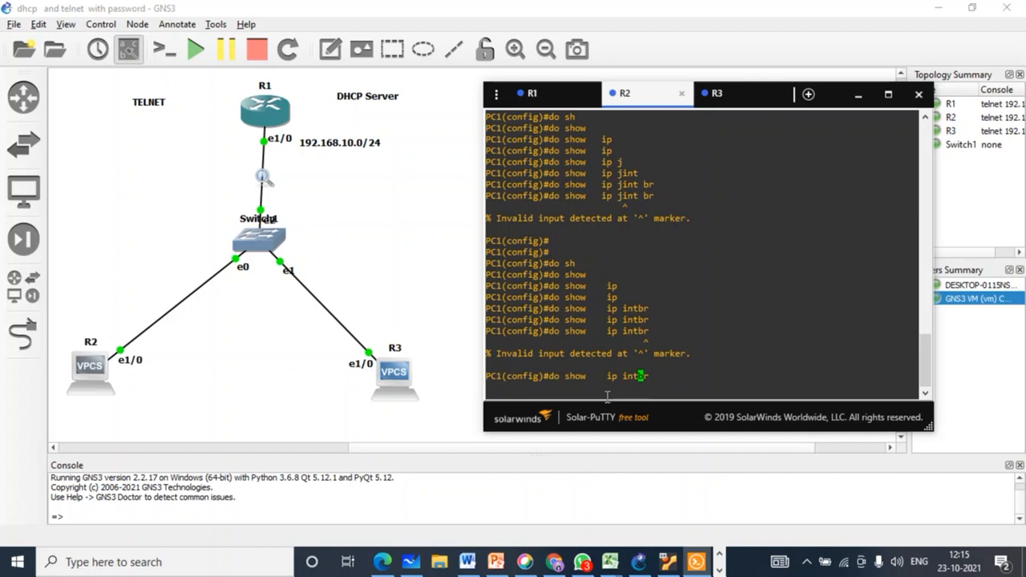
{"action": "key", "text": "Return"}
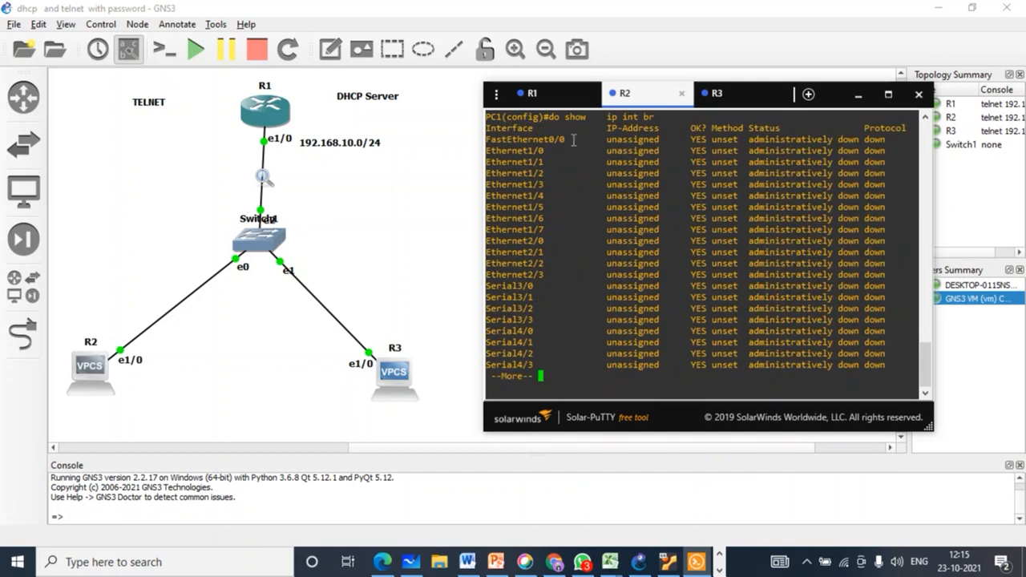
{"action": "left_click_drag", "start_coordinate": [557, 150], "coordinate": [664, 150]}
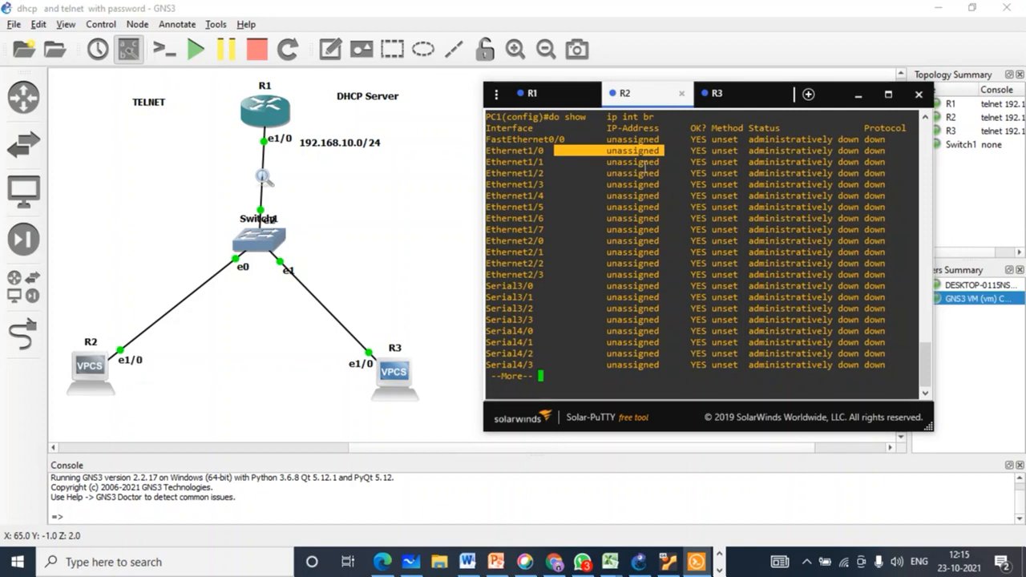
{"action": "left_click_drag", "start_coordinate": [682, 151], "coordinate": [736, 150]}
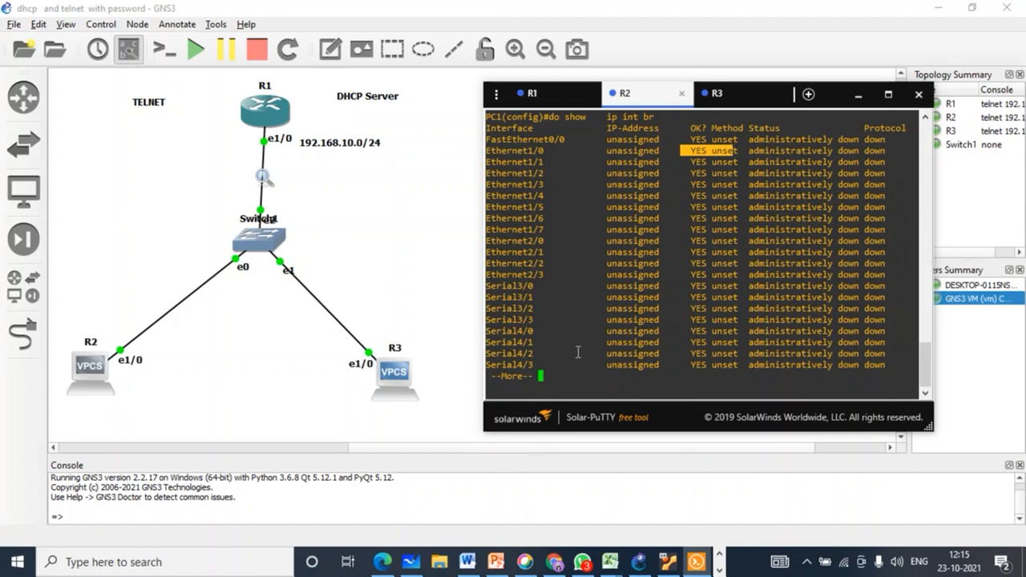
{"action": "key", "text": "space"}
Step: Enter interface configuration for Ethernet1/0 on R2
{"action": "key", "text": "Return"}
{"action": "type", "text": "int"}
{"action": "key", "text": "Tab"}
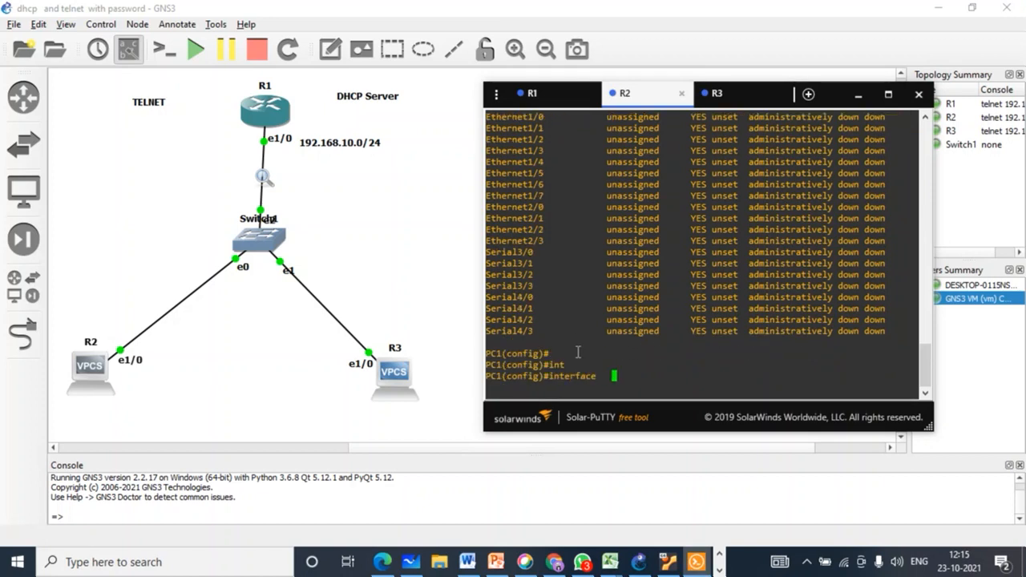
{"action": "type", "text": "e"}
{"action": "key", "text": "Tab"}
{"action": "type", "text": "1/0"}
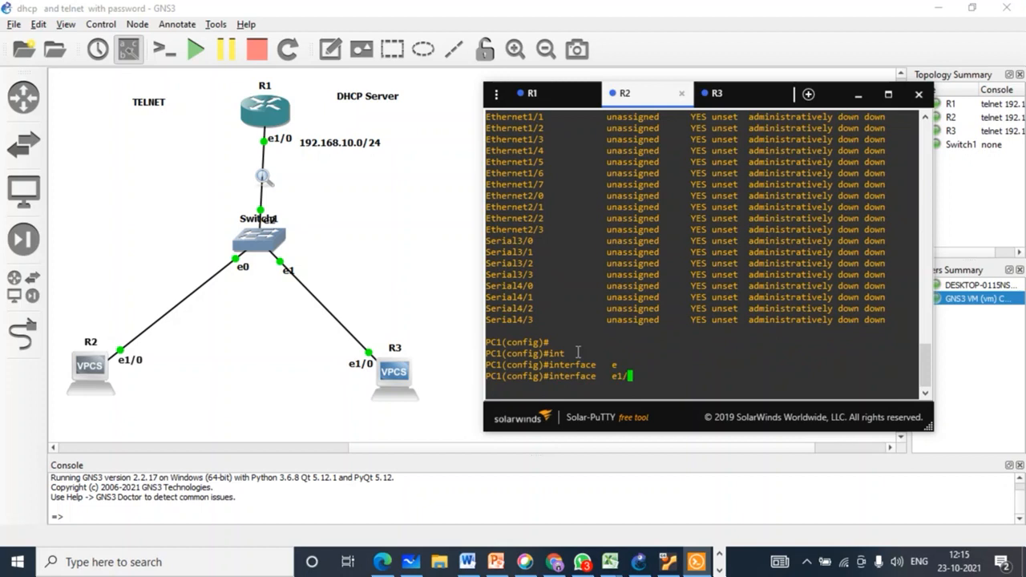
{"action": "key", "text": "Return"}
Step: Set Ethernet1/0 to 'ip address dhcp client-id ethernet 1/0'
{"action": "type", "text": "ip add"}
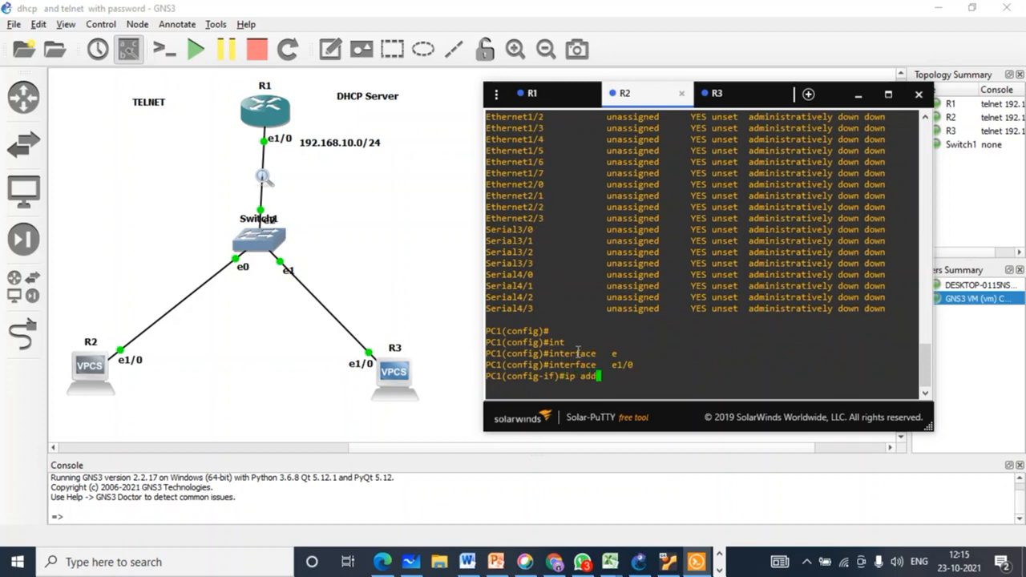
{"action": "key", "text": "Tab"}
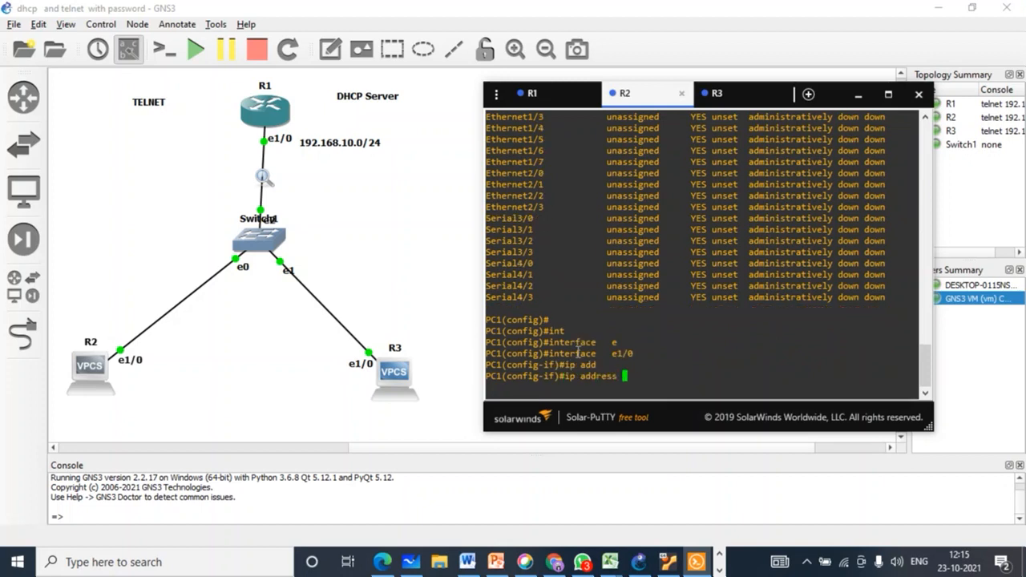
{"action": "type", "text": "dh"}
{"action": "key", "text": "Tab"}
{"action": "type", "text": "CL"}
{"action": "key", "text": "Tab"}
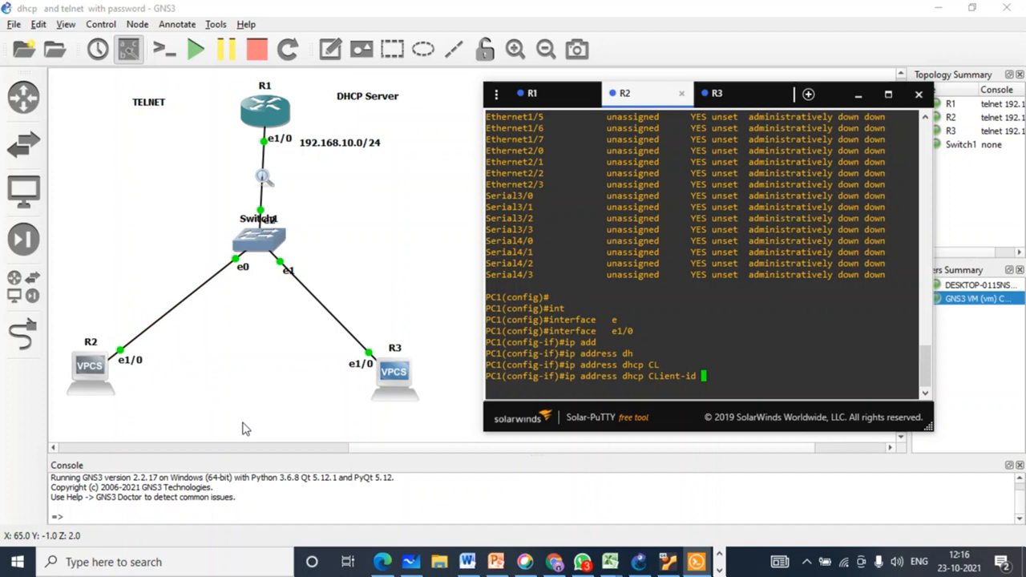
{"action": "type", "text": "e"}
{"action": "key", "text": "Tab"}
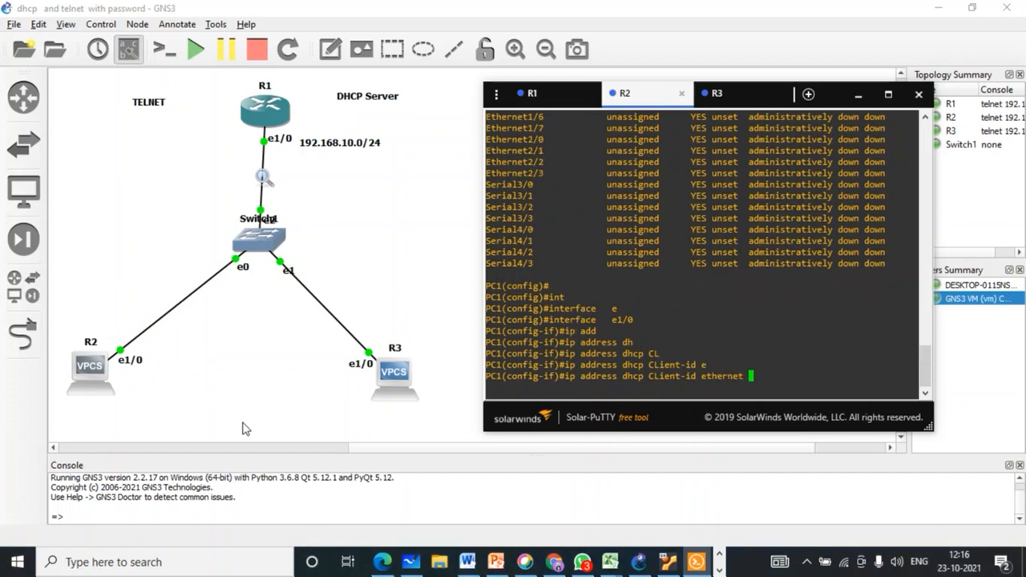
{"action": "type", "text": "1/0"}
{"action": "key", "text": "Return"}
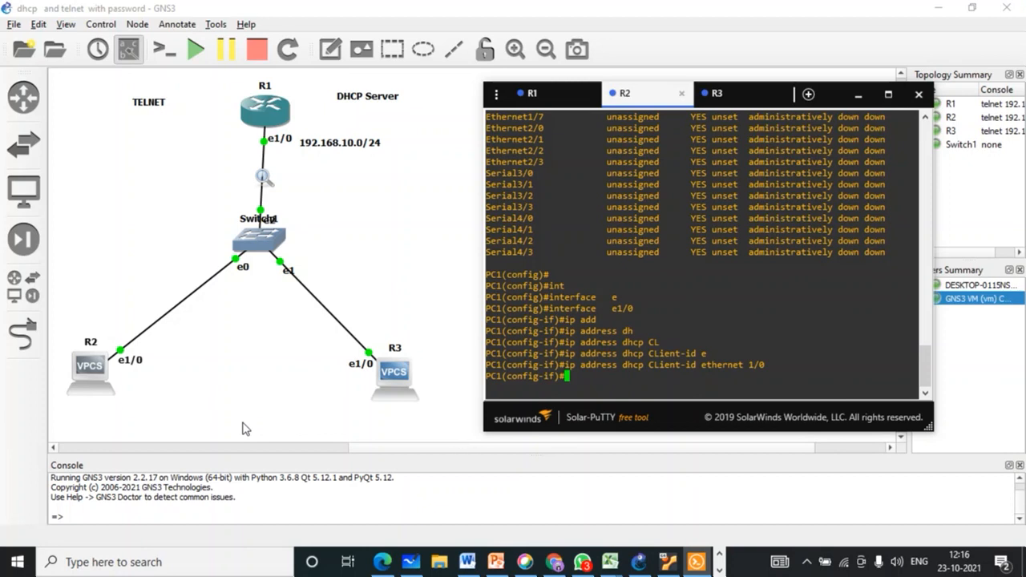
Step: Bring Ethernet1/0 up with 'no shutdown' and highlight the line-protocol up message
{"action": "type", "text": "no sh"}
{"action": "key", "text": "Tab"}
{"action": "key", "text": "Tab"}
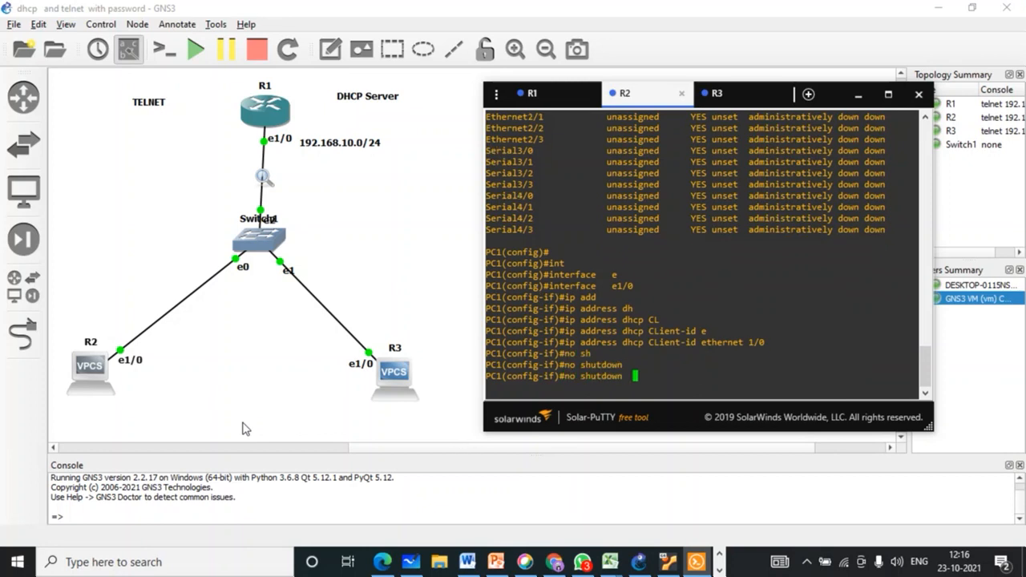
{"action": "key", "text": "Return"}
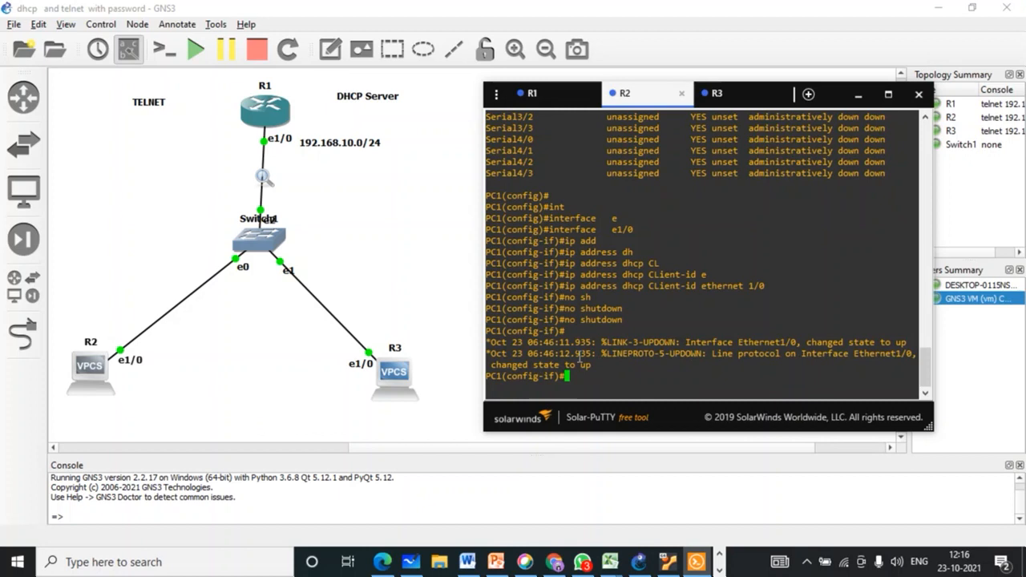
{"action": "left_click_drag", "start_coordinate": [597, 366], "coordinate": [556, 361]}
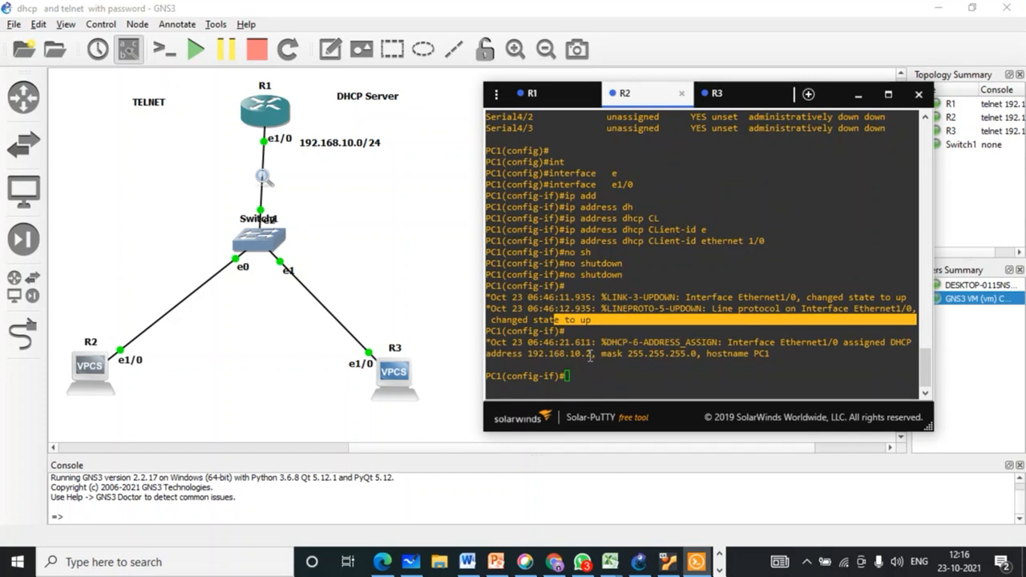
Step: Run 'do show ip interface brief' on R2
{"action": "left_click_drag", "start_coordinate": [590, 357], "coordinate": [534, 354]}
{"action": "key", "text": "Return"}
{"action": "key", "text": "Return"}
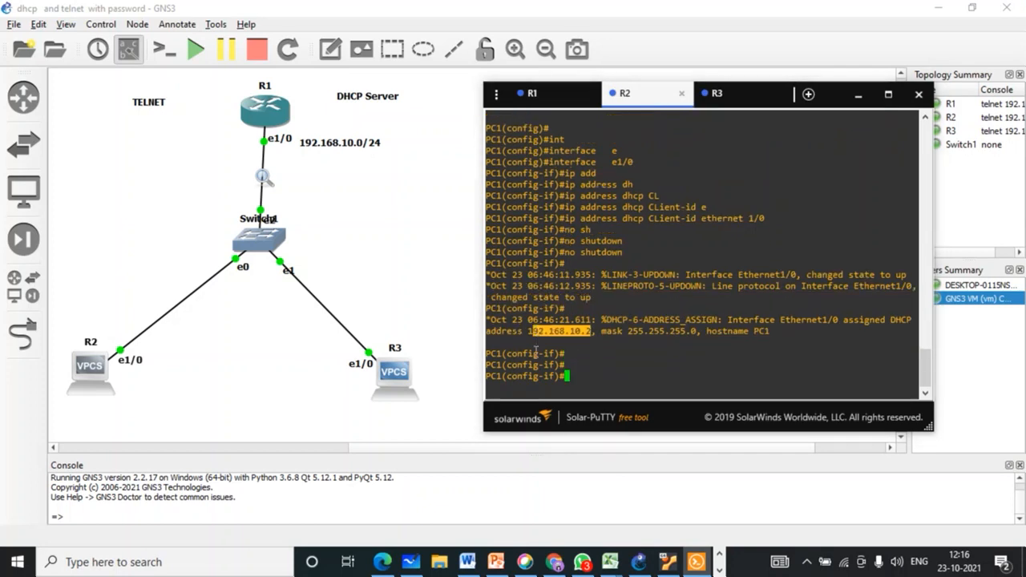
{"action": "type", "text": "do sh"}
{"action": "key", "text": "Tab"}
{"action": "key", "text": "Tab"}
{"action": "type", "text": "ip"}
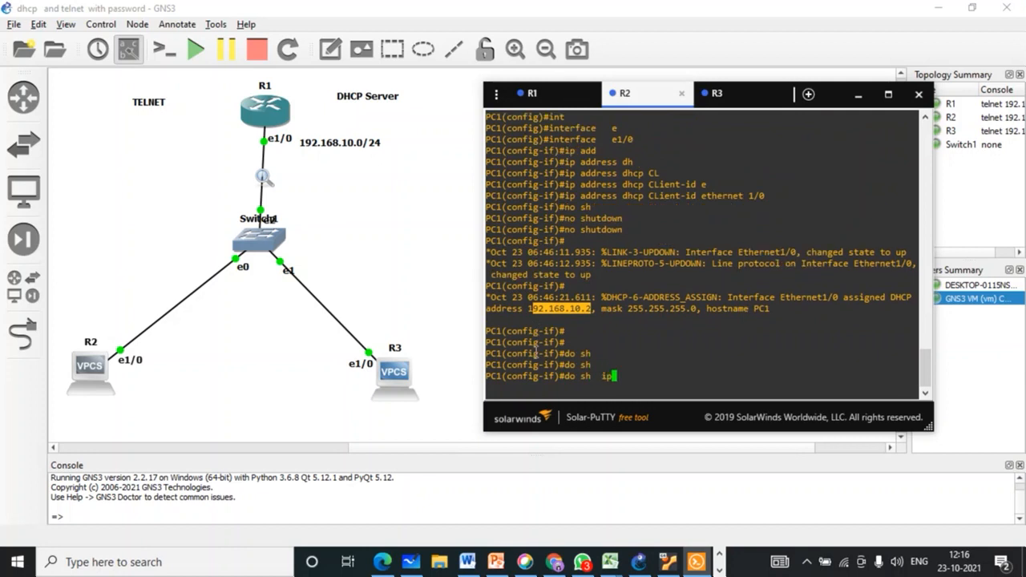
{"action": "key", "text": "Tab"}
{"action": "type", "text": "int br"}
{"action": "key", "text": "Tab"}
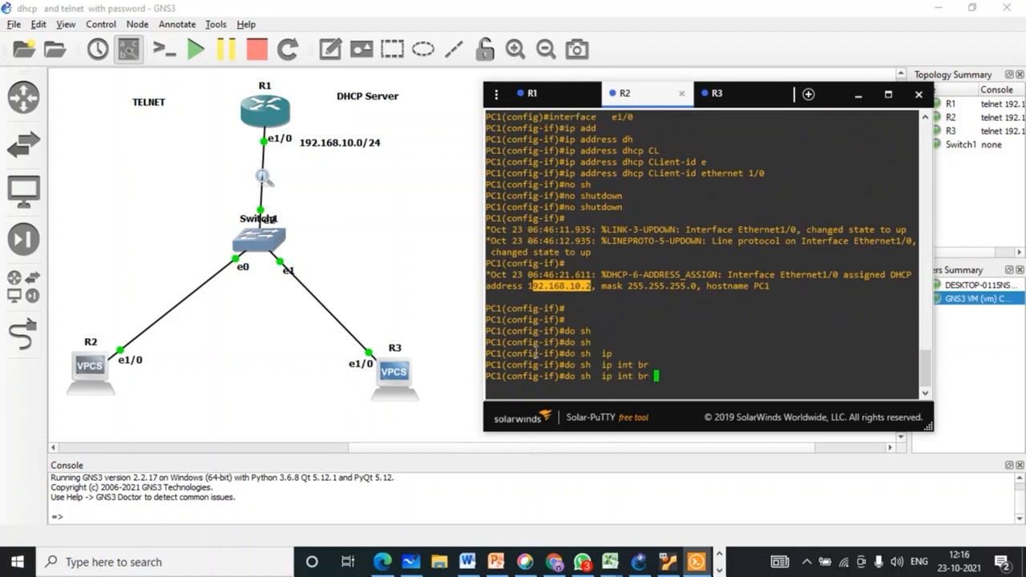
{"action": "key", "text": "Return"}
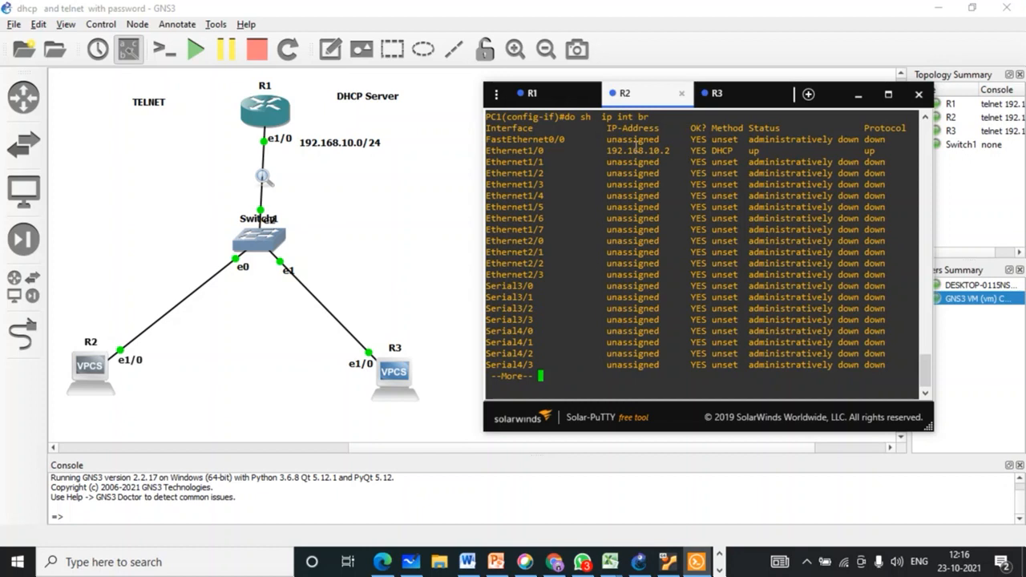
Step: Confirm Ethernet1/0 holds 192.168.10.2 from DHCP, end the listing, and bring up R3's console
{"action": "left_click_drag", "start_coordinate": [603, 150], "coordinate": [745, 151]}
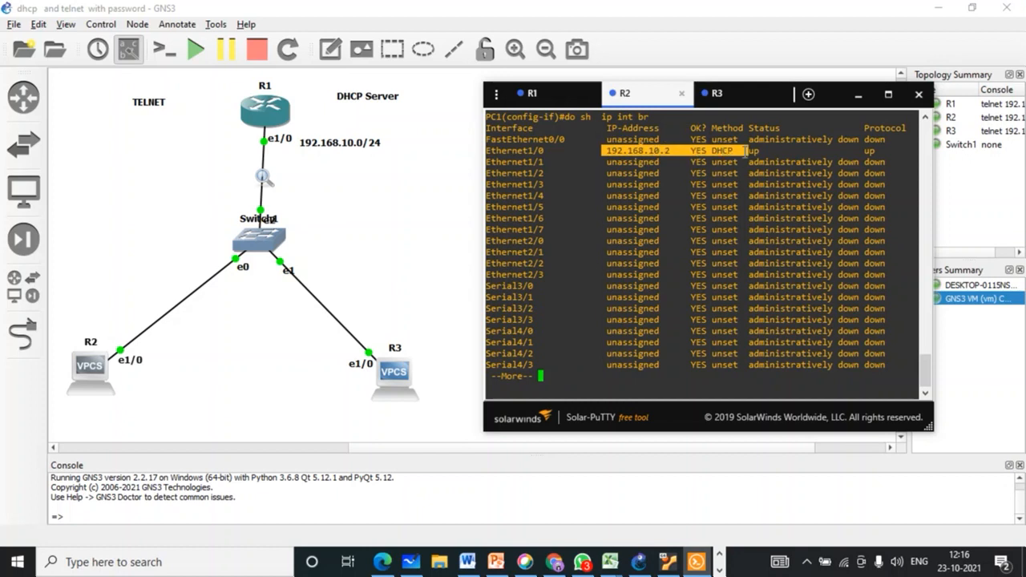
{"action": "key", "text": "space"}
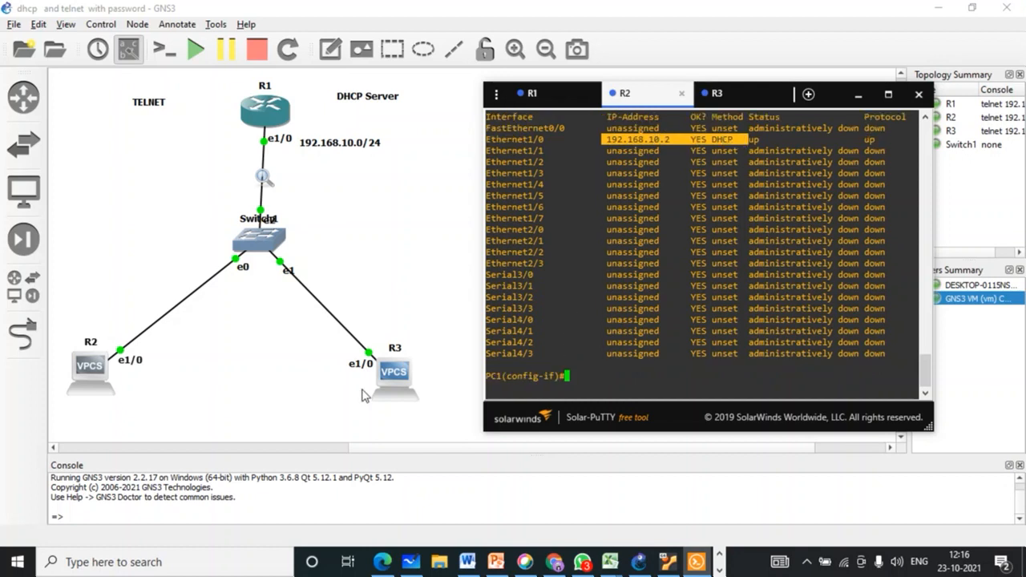
{"action": "left_click", "coordinate": [716, 96]}
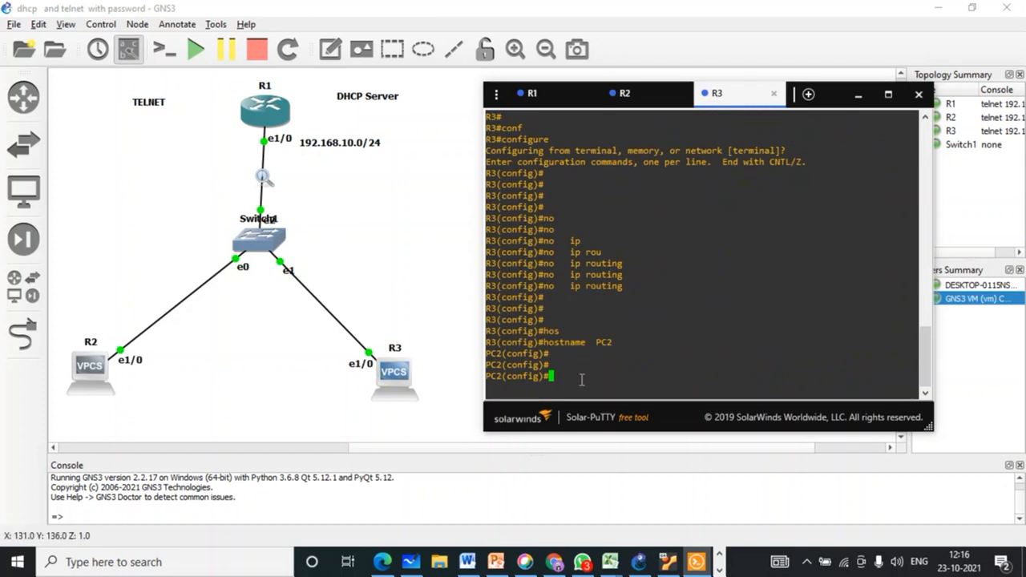
Step: On R3, enter configuration for interface Ethernet1/0
{"action": "key", "text": "Return"}
{"action": "type", "text": "int"}
{"action": "key", "text": "Tab"}
{"action": "type", "text": "e"}
{"action": "key", "text": "Tab"}
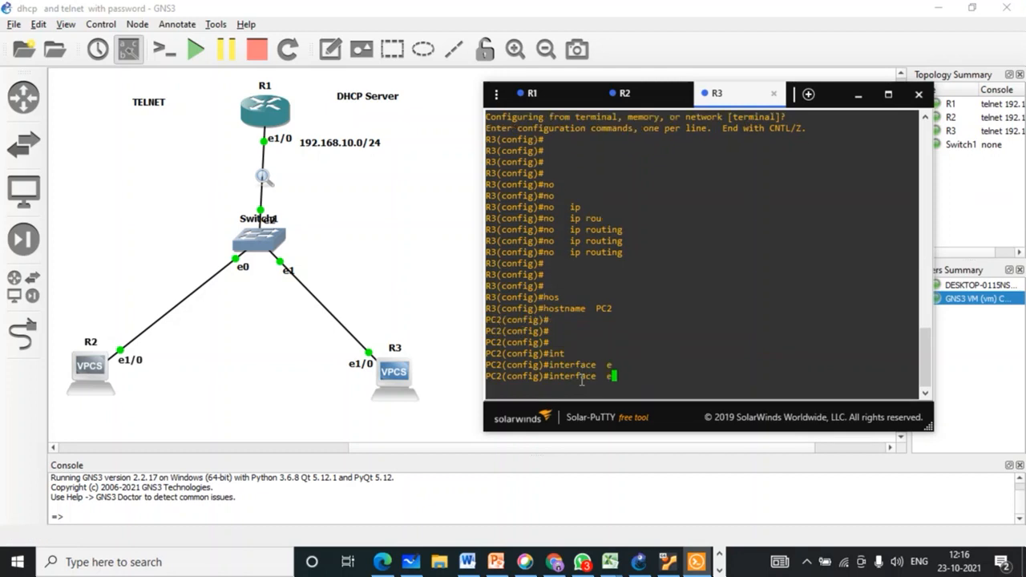
{"action": "type", "text": "1/0"}
{"action": "key", "text": "Return"}
Step: Set the interface to 'ip address dhcp client-id ethernet 1/0'
{"action": "type", "text": "ip"}
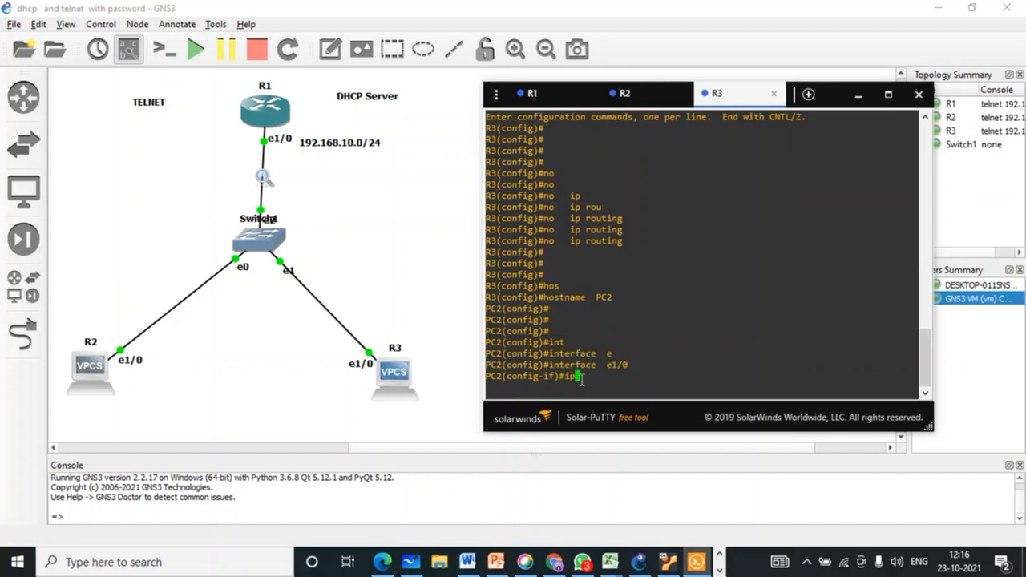
{"action": "type", "text": " addd"}
{"action": "key", "text": "Tab"}
{"action": "key", "text": "BackSpace"}
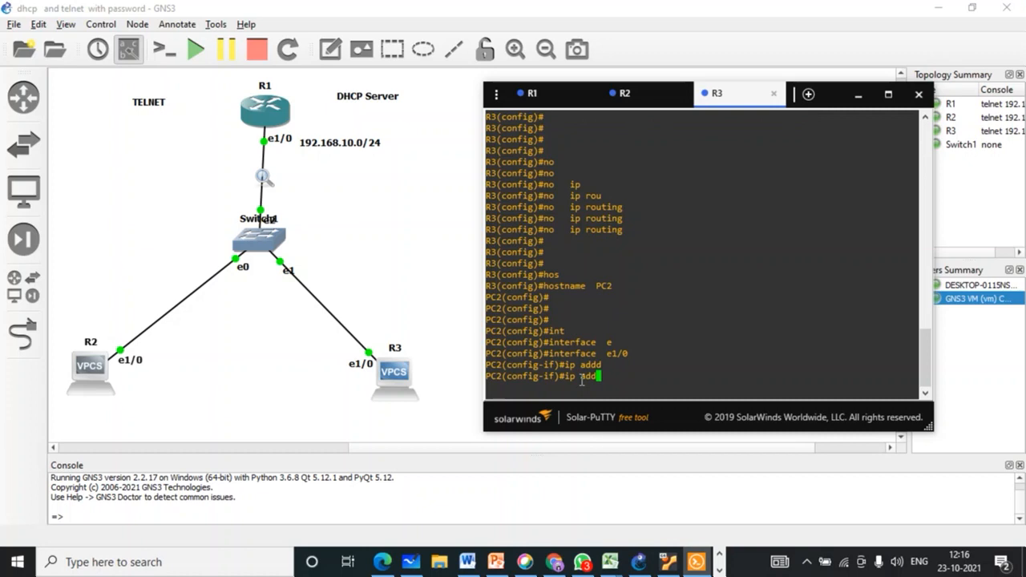
{"action": "key", "text": "Tab"}
{"action": "type", "text": "d"}
{"action": "key", "text": "Tab"}
{"action": "key", "text": "Tab"}
{"action": "type", "text": "cl"}
{"action": "key", "text": "Tab"}
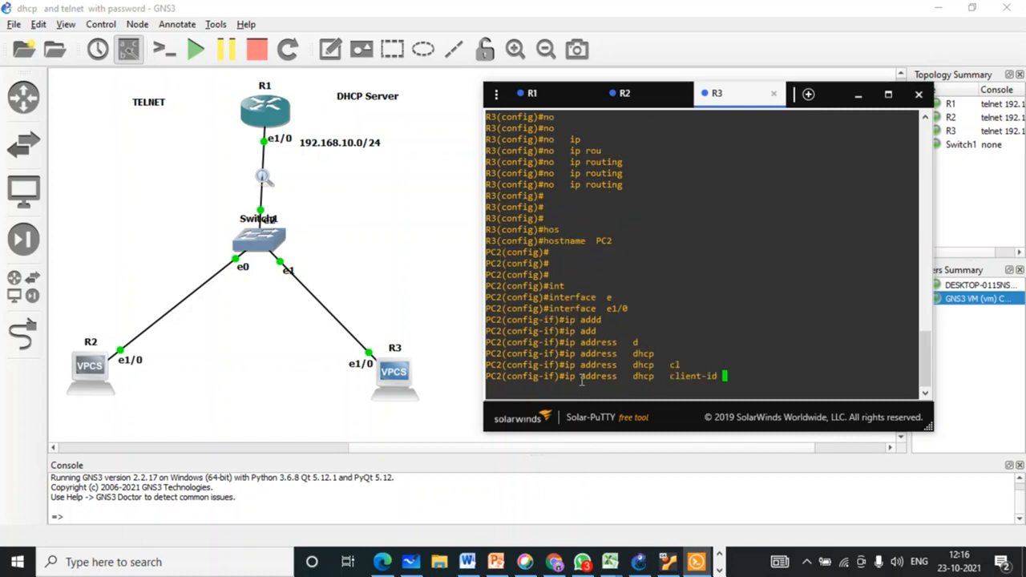
{"action": "type", "text": "e"}
{"action": "key", "text": "Tab"}
{"action": "type", "text": "1/0"}
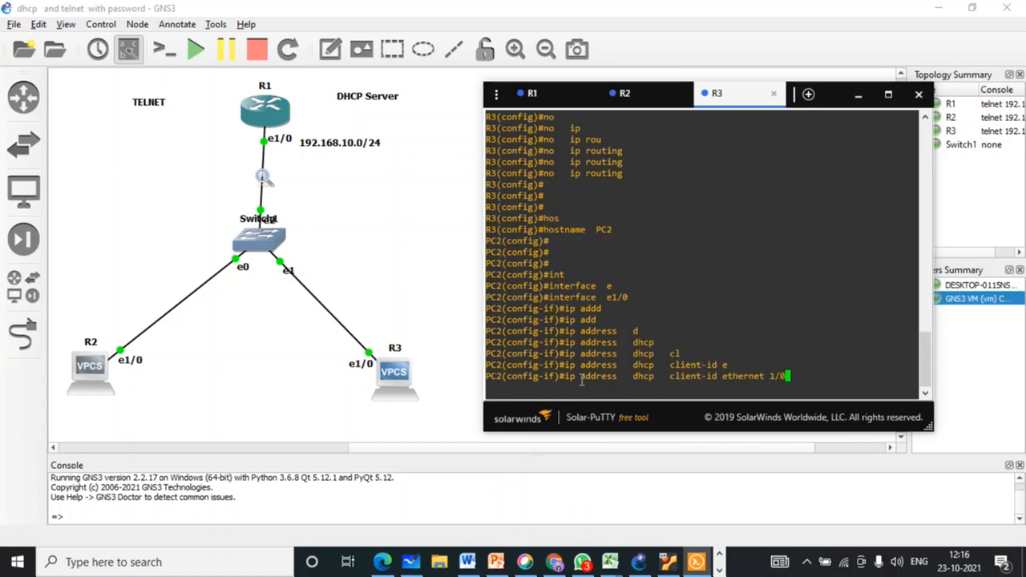
{"action": "key", "text": "Return"}
Step: Enable the interface with 'no shutdown', exit, and confirm the line protocol comes up
{"action": "type", "text": "no sh"}
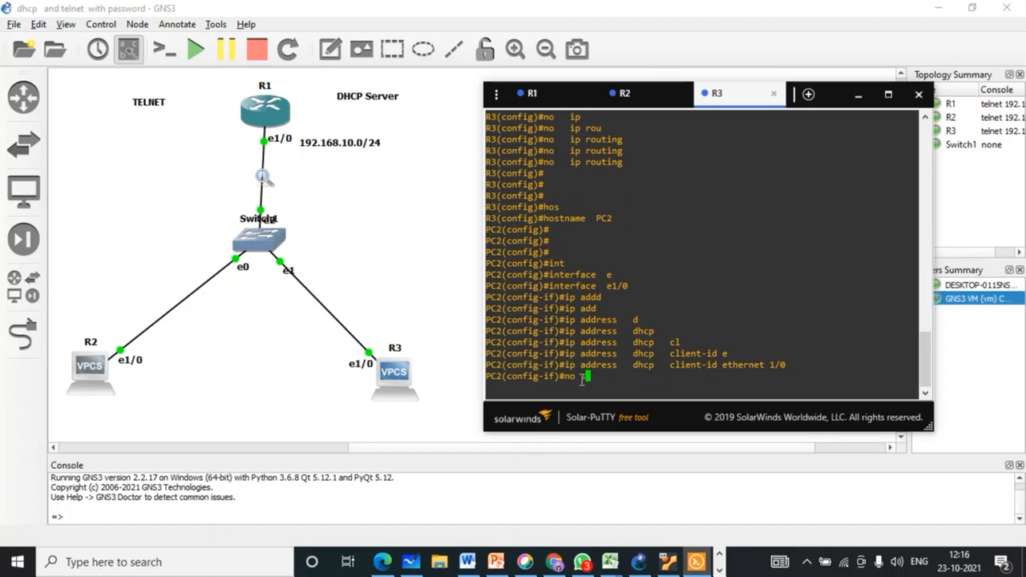
{"action": "key", "text": "Tab"}
{"action": "key", "text": "Tab"}
{"action": "key", "text": "Return"}
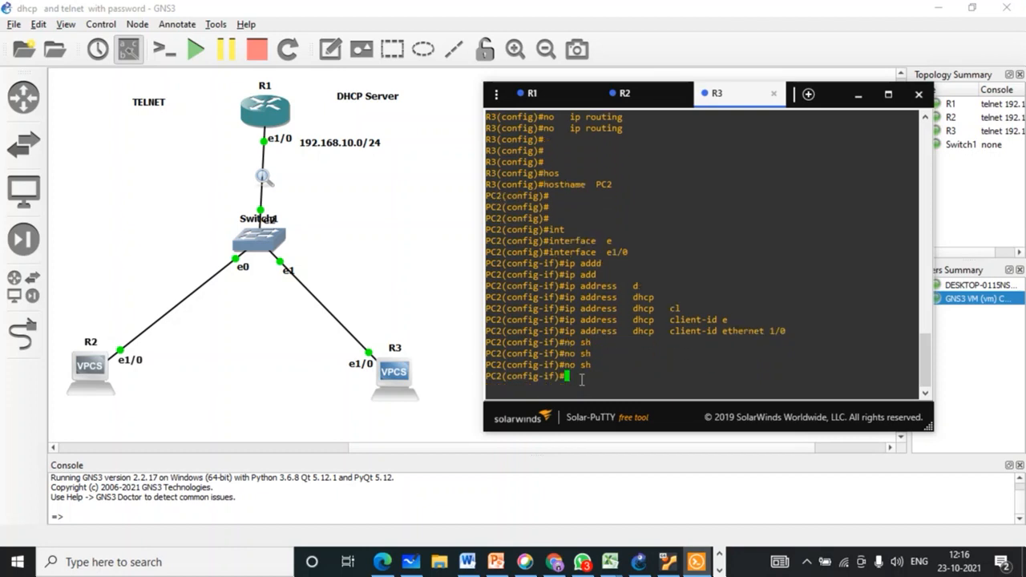
{"action": "key", "text": "Return"}
{"action": "type", "text": "ex"}
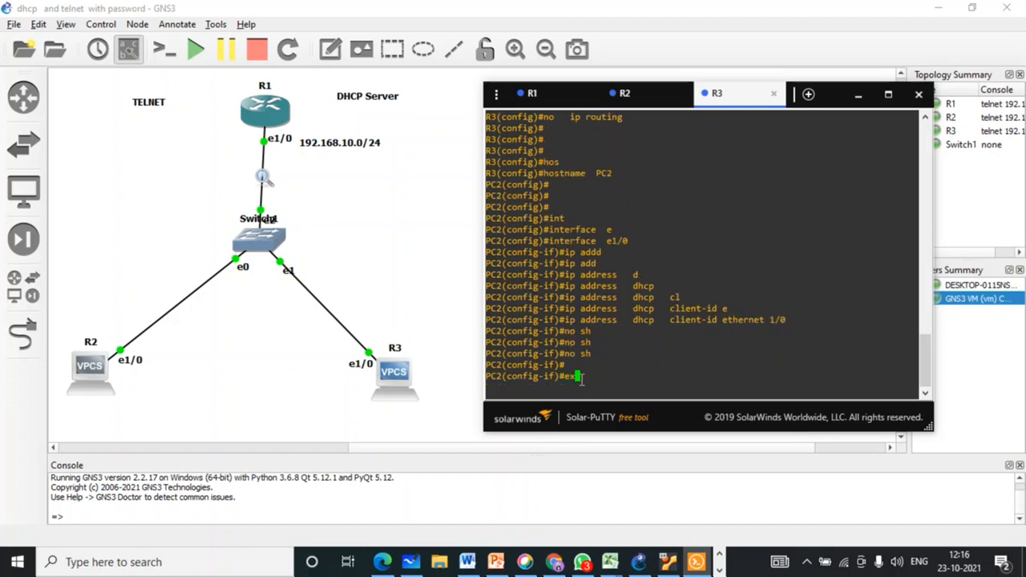
{"action": "type", "text": "i"}
{"action": "key", "text": "Tab"}
{"action": "key", "text": "Return"}
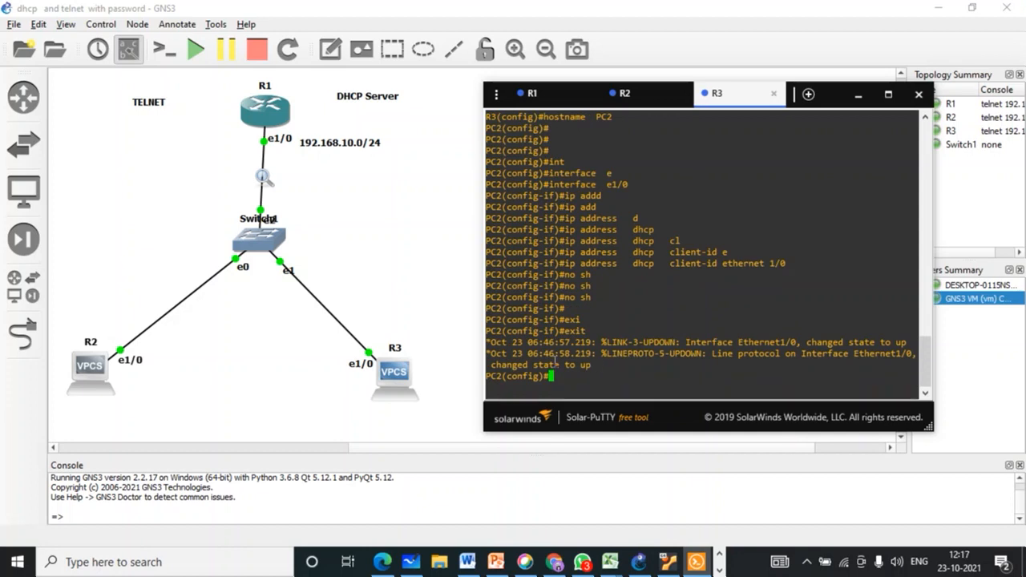
{"action": "left_click_drag", "start_coordinate": [555, 362], "coordinate": [545, 365]}
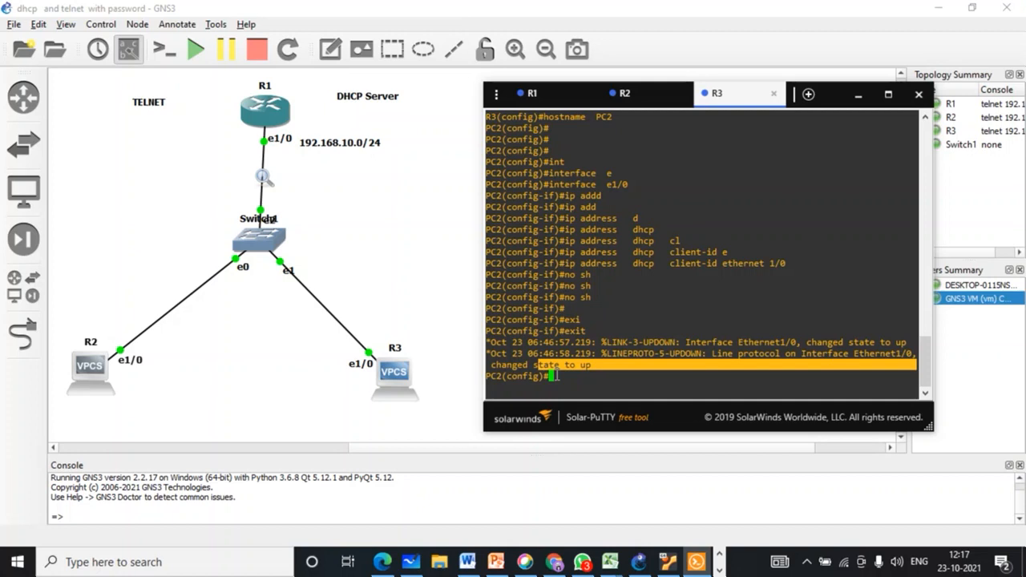
{"action": "left_click", "coordinate": [529, 96]}
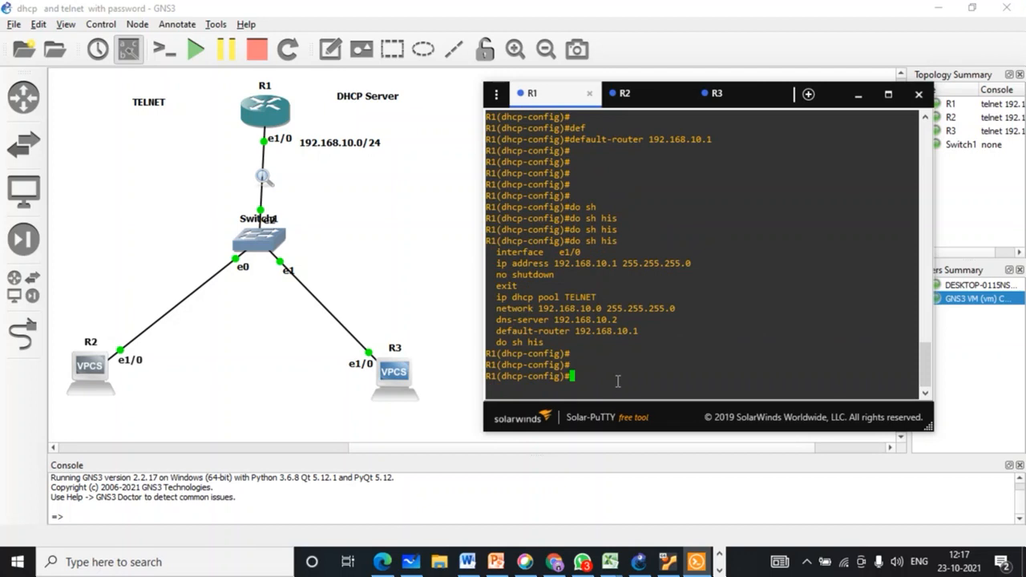
{"action": "key", "text": "Return"}
{"action": "key", "text": "Return"}
{"action": "type", "text": "exx"}
{"action": "key", "text": "Return"}
{"action": "type", "text": "ex"}
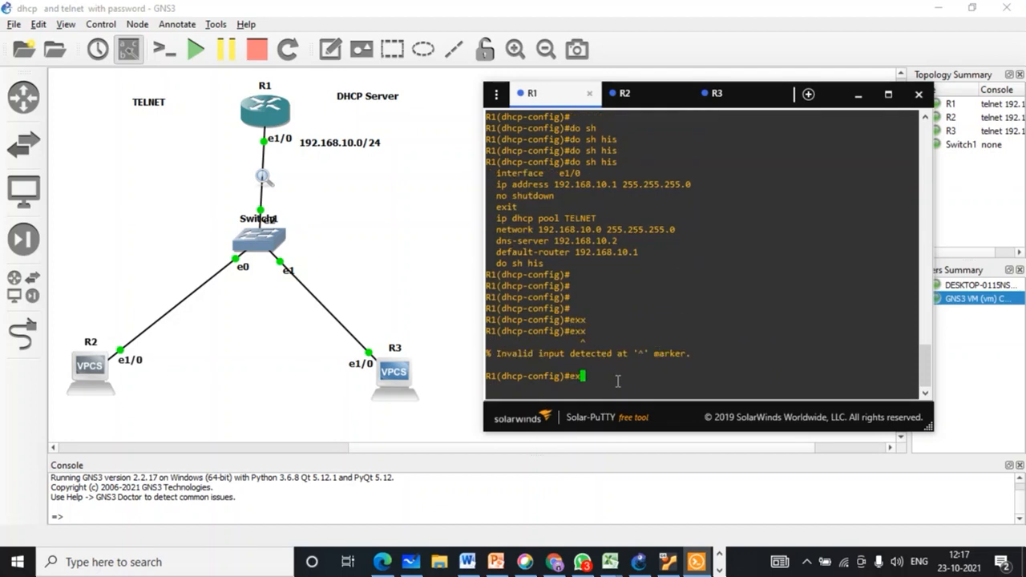
{"action": "key", "text": "Tab"}
{"action": "key", "text": "Return"}
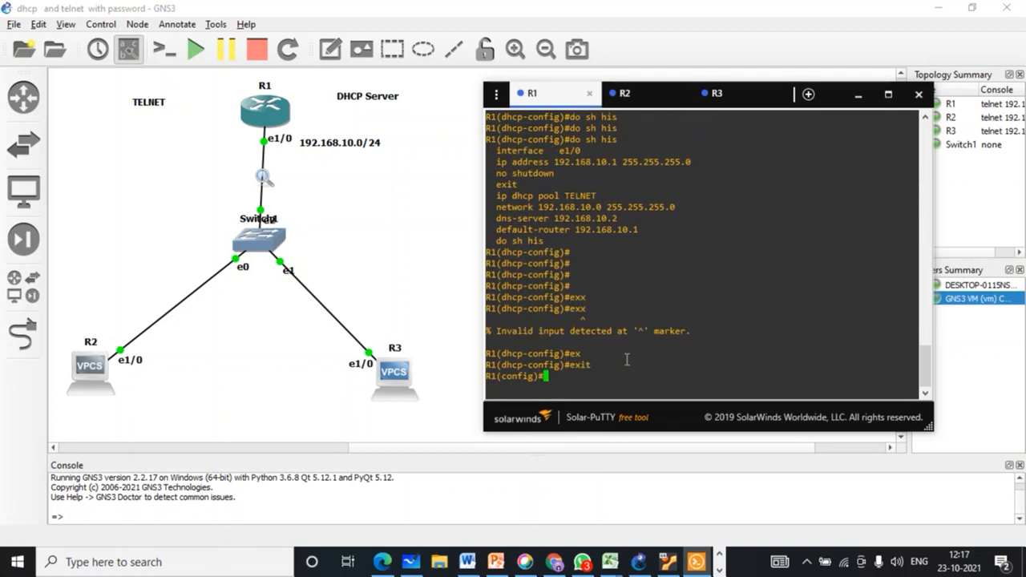
{"action": "left_click", "coordinate": [713, 95]}
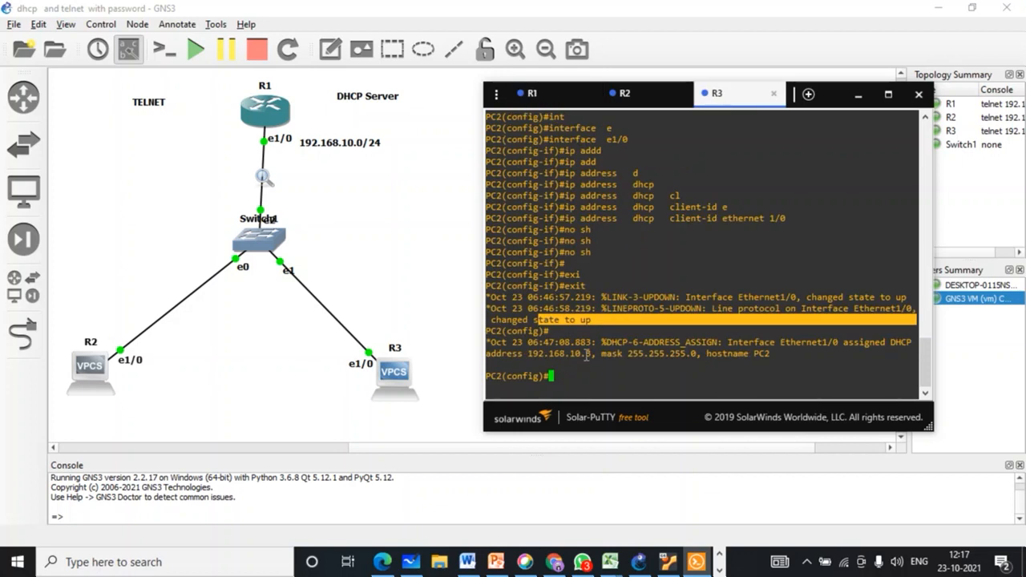
{"action": "left_click_drag", "start_coordinate": [594, 353], "coordinate": [522, 354]}
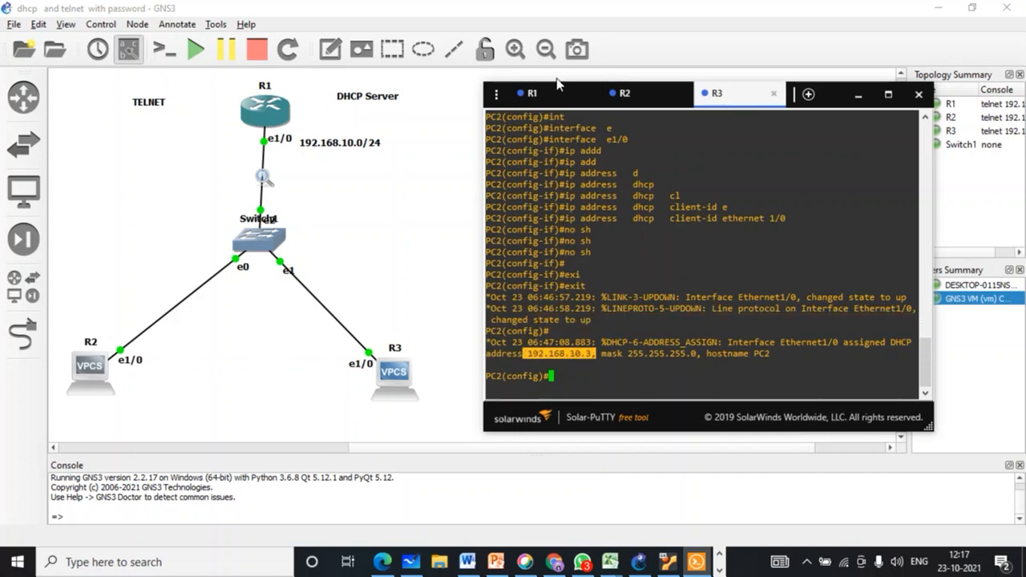
{"action": "left_click", "coordinate": [551, 98]}
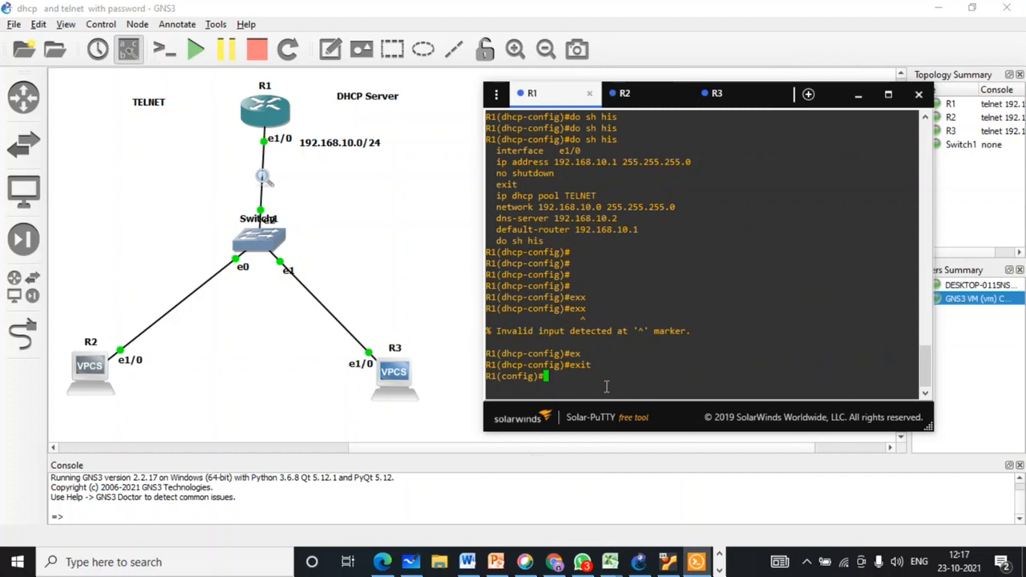
Step: On R1, begin the 'ip dhcp excluded-address' command
{"action": "type", "text": "ip dh"}
{"action": "key", "text": "Tab"}
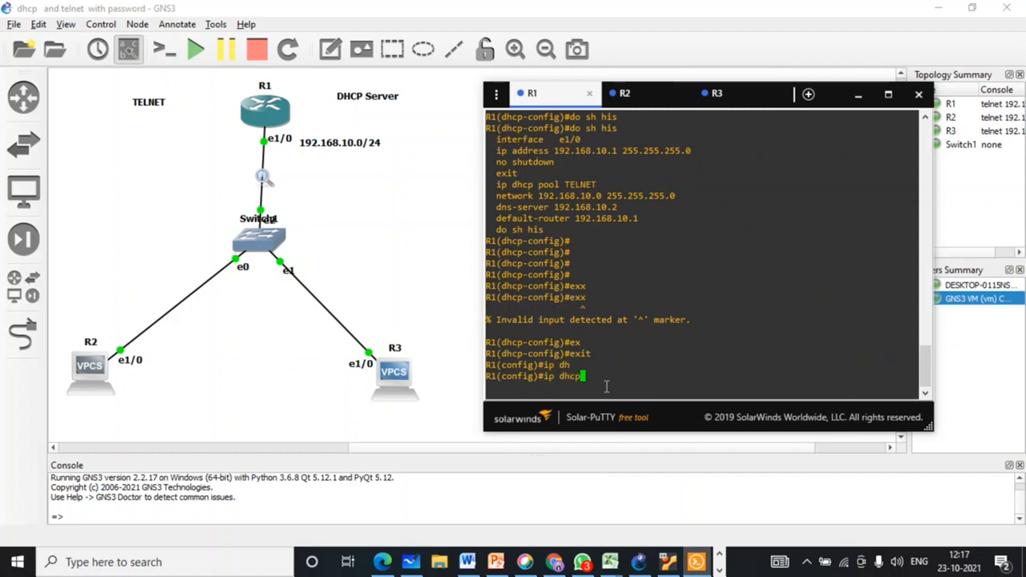
{"action": "type", "text": "ex"}
{"action": "key", "text": "Tab"}
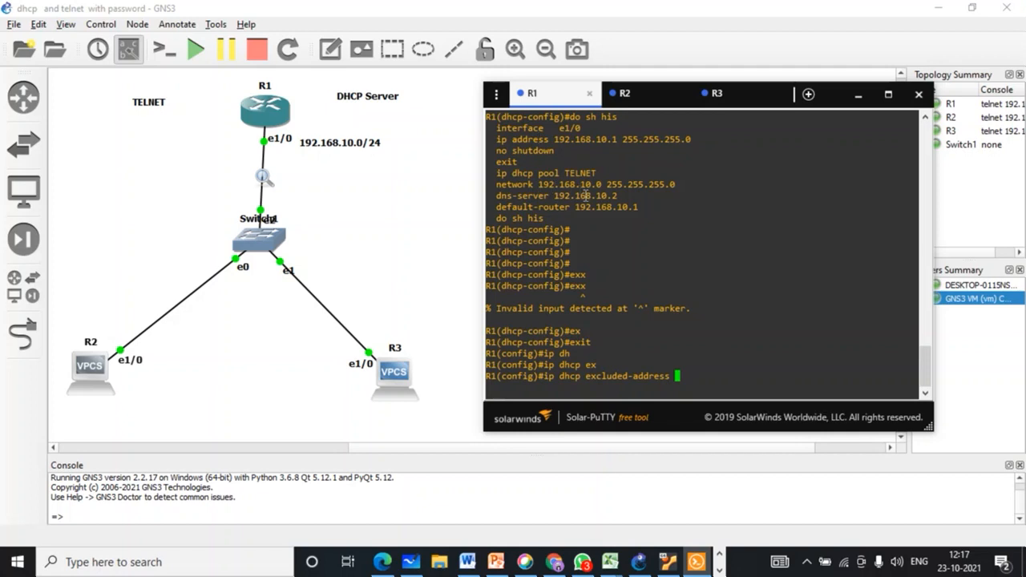
Step: Compare R1's dns-server and default-router lines with R2's address 192.168.10.2
{"action": "left_click_drag", "start_coordinate": [642, 206], "coordinate": [497, 196]}
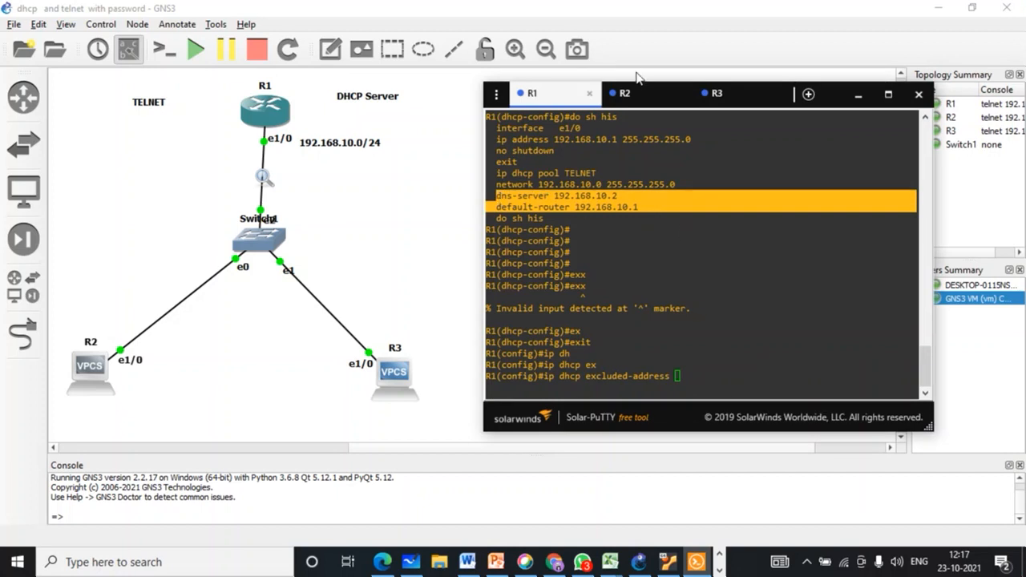
{"action": "left_click", "coordinate": [642, 99]}
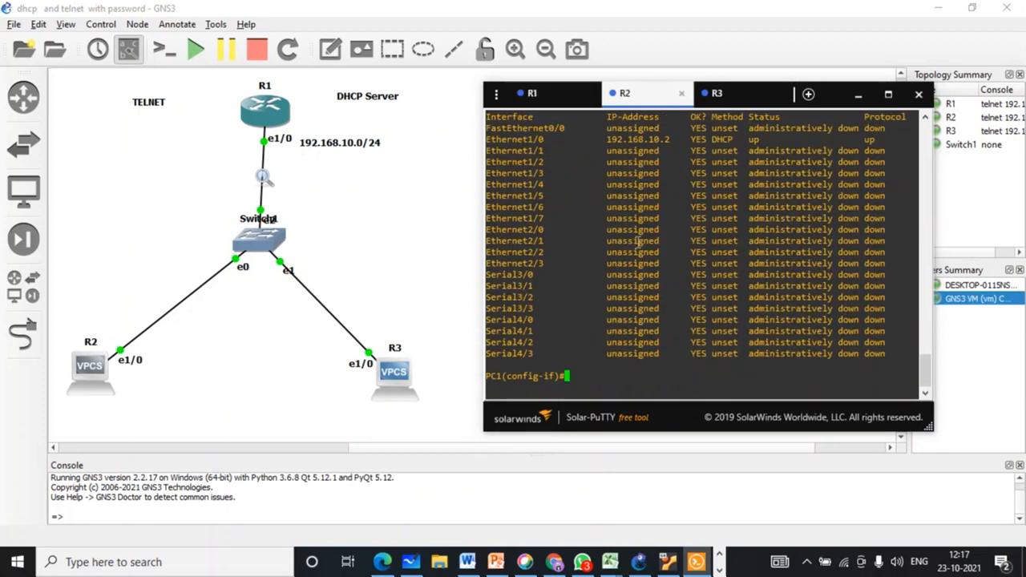
{"action": "left_click_drag", "start_coordinate": [605, 139], "coordinate": [672, 141]}
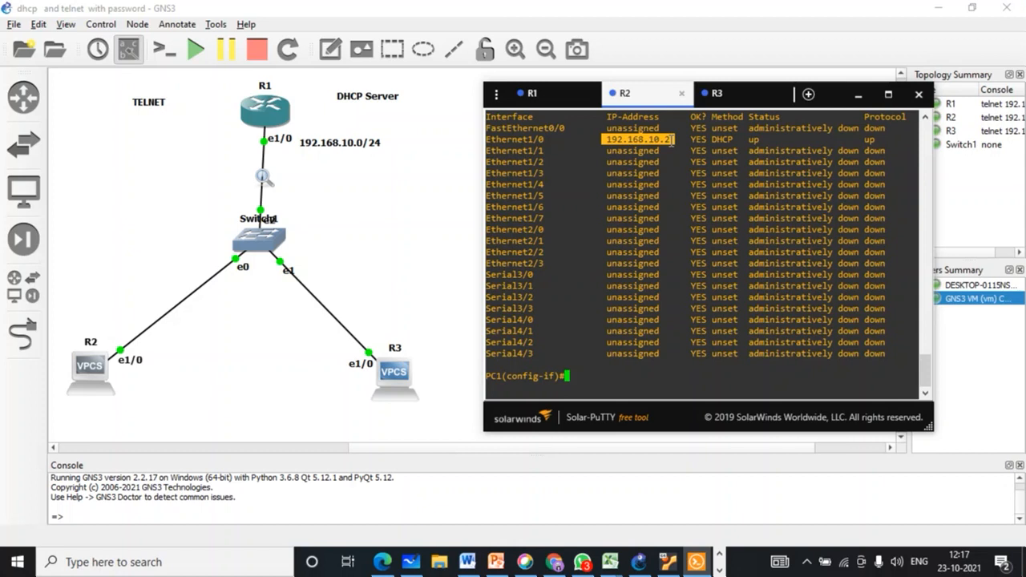
{"action": "left_click", "coordinate": [539, 98]}
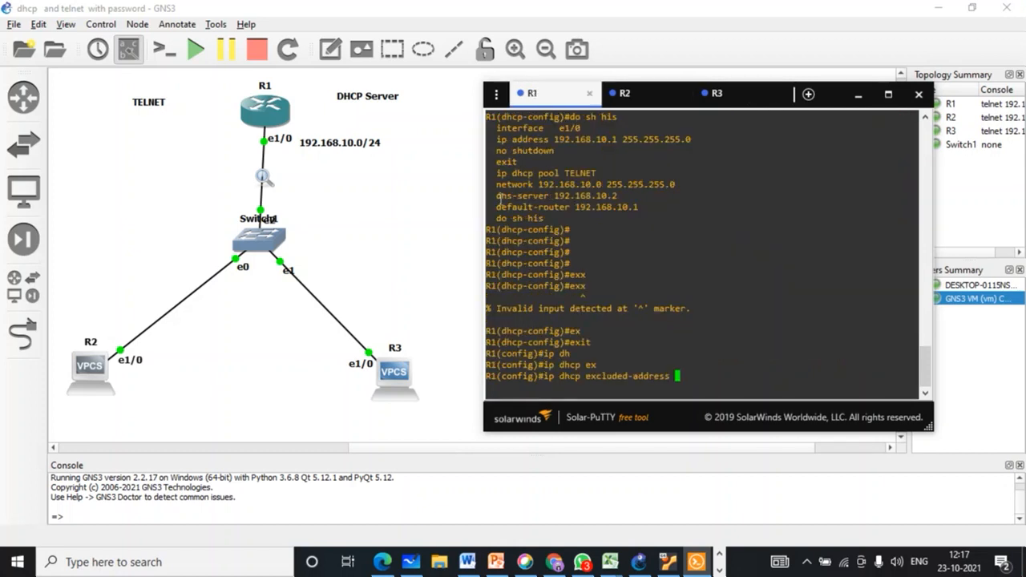
{"action": "left_click_drag", "start_coordinate": [496, 195], "coordinate": [624, 195]}
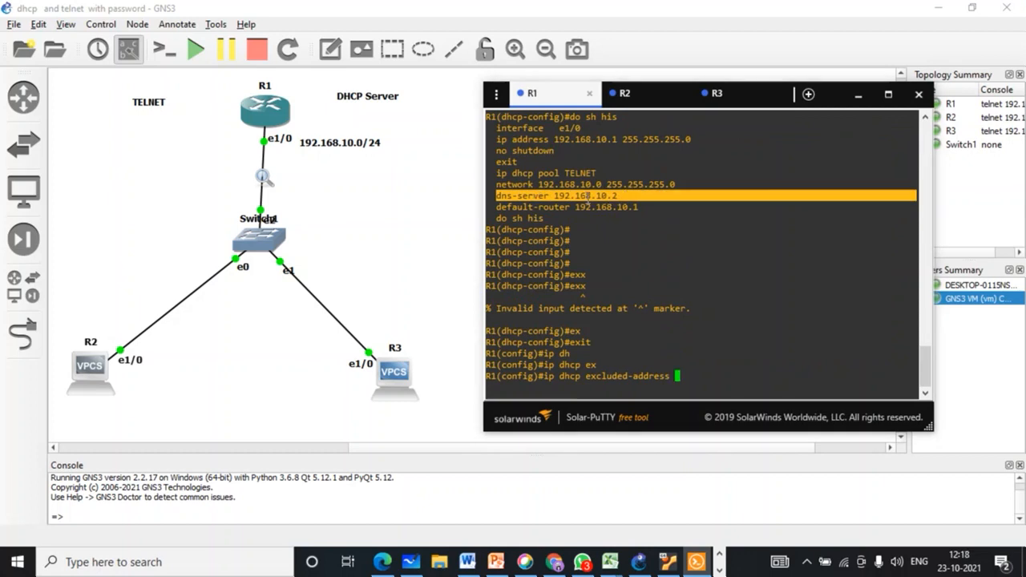
{"action": "scroll", "coordinate": [614, 196], "scroll_direction": "up", "scroll_amount": 7}
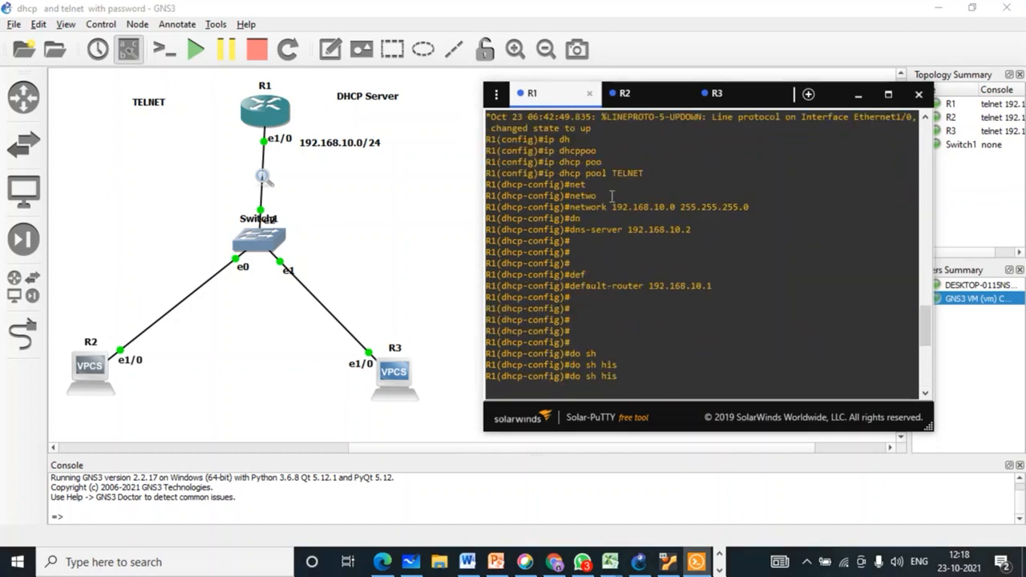
{"action": "scroll", "coordinate": [613, 195], "scroll_direction": "down", "scroll_amount": 7}
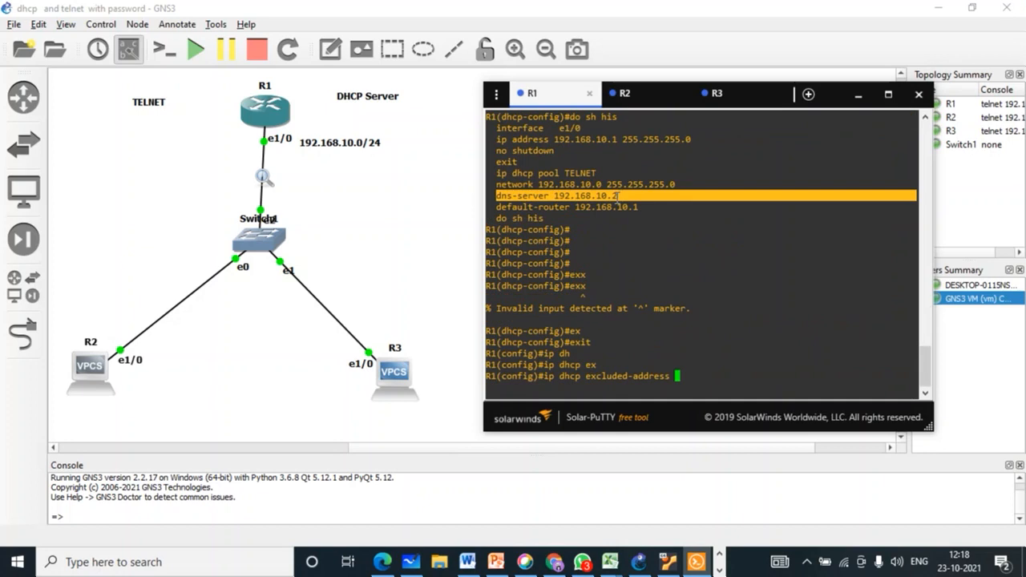
{"action": "left_click", "coordinate": [630, 94]}
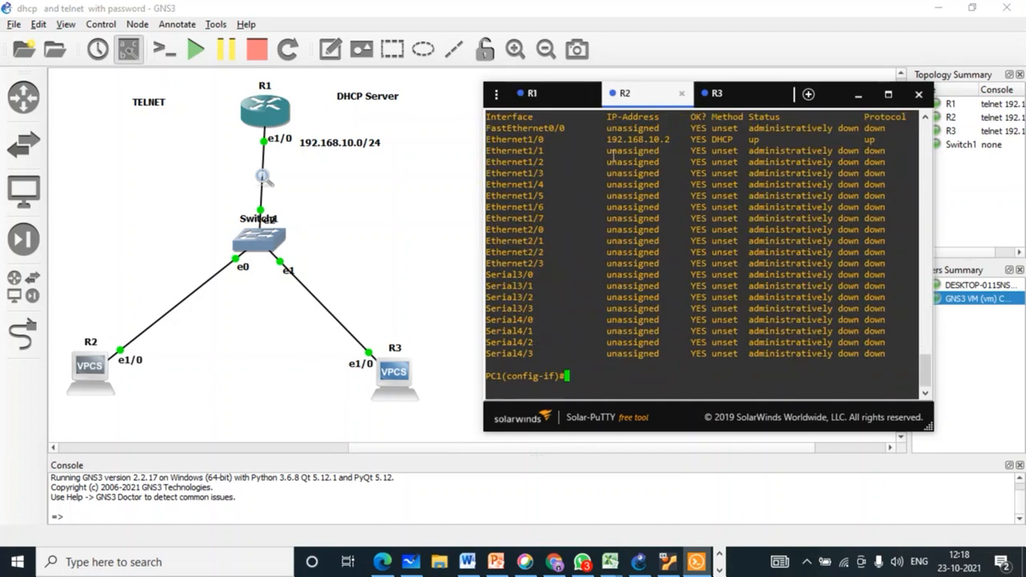
{"action": "left_click_drag", "start_coordinate": [605, 139], "coordinate": [670, 139]}
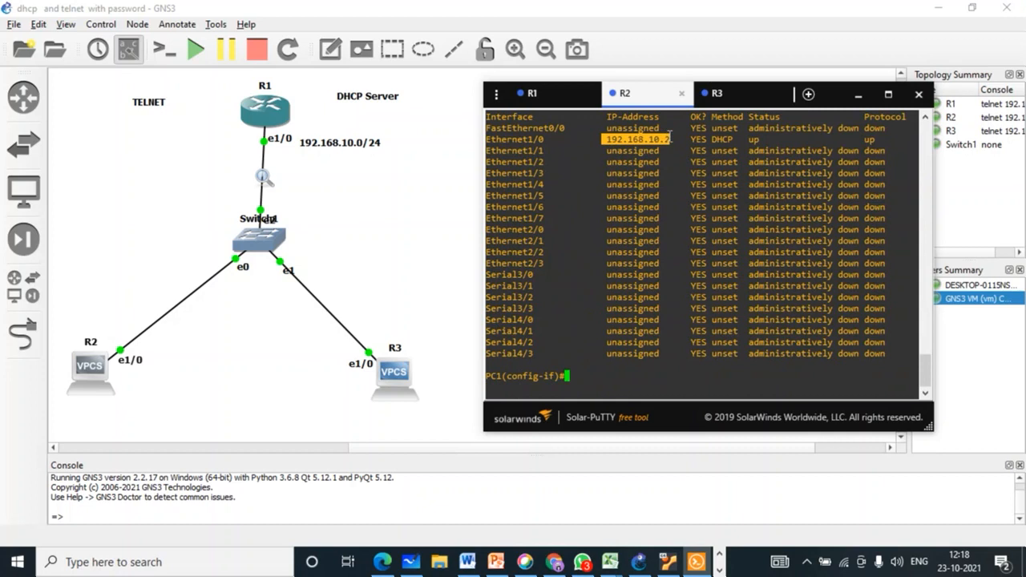
{"action": "left_click", "coordinate": [549, 97]}
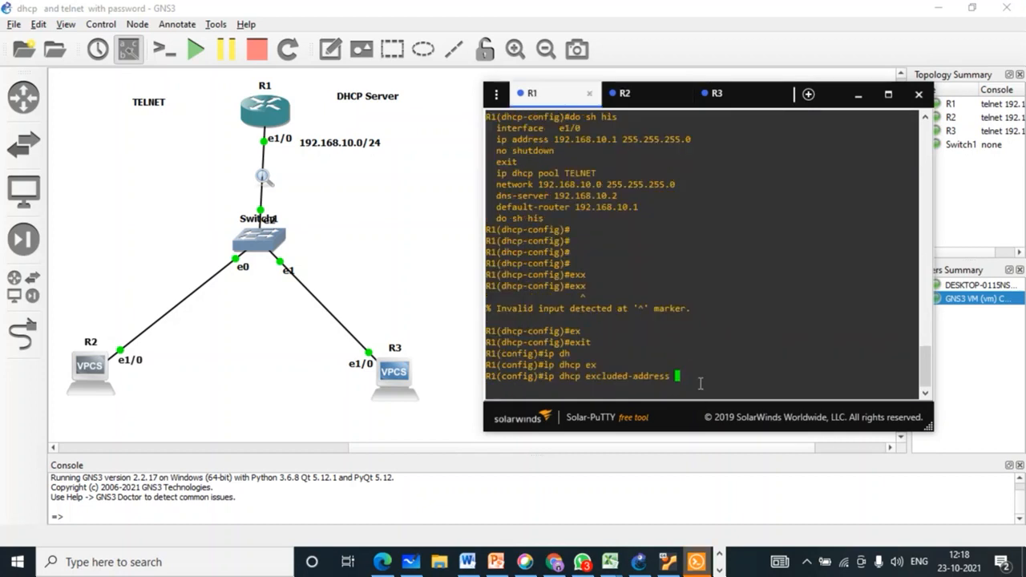
Step: Submit the exclusion range 192.168.10.2 to 192.168.10.1, which R1 rejects, then show R2's console
{"action": "double_click", "coordinate": [566, 196]}
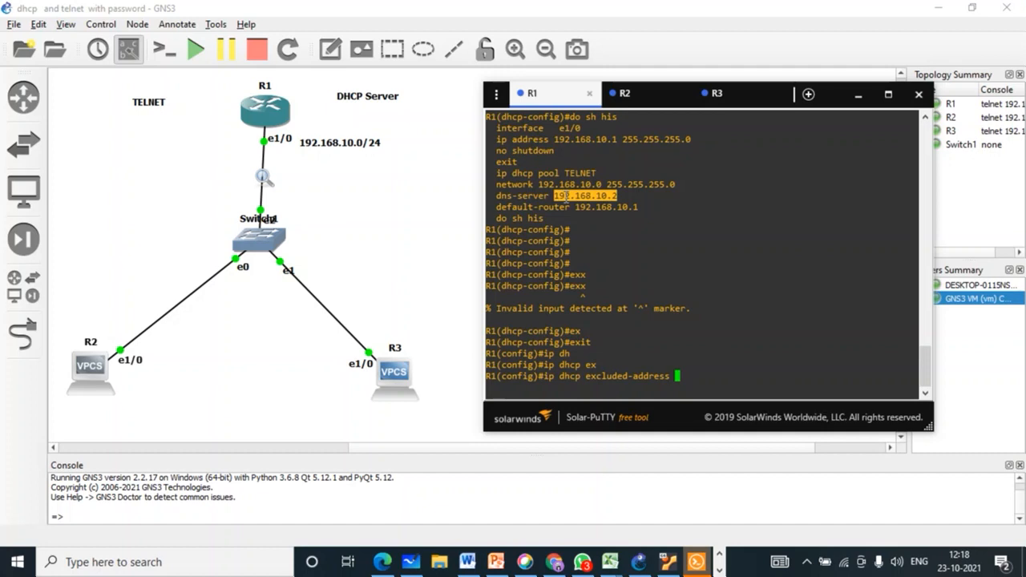
{"action": "right_click", "coordinate": [698, 272]}
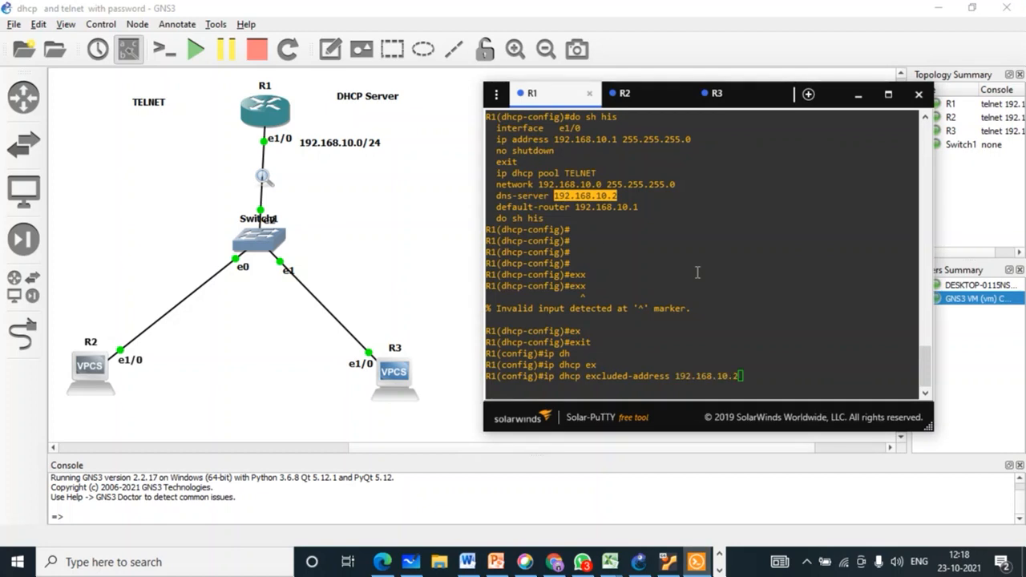
{"action": "double_click", "coordinate": [619, 207]}
{"action": "right_click", "coordinate": [747, 290]}
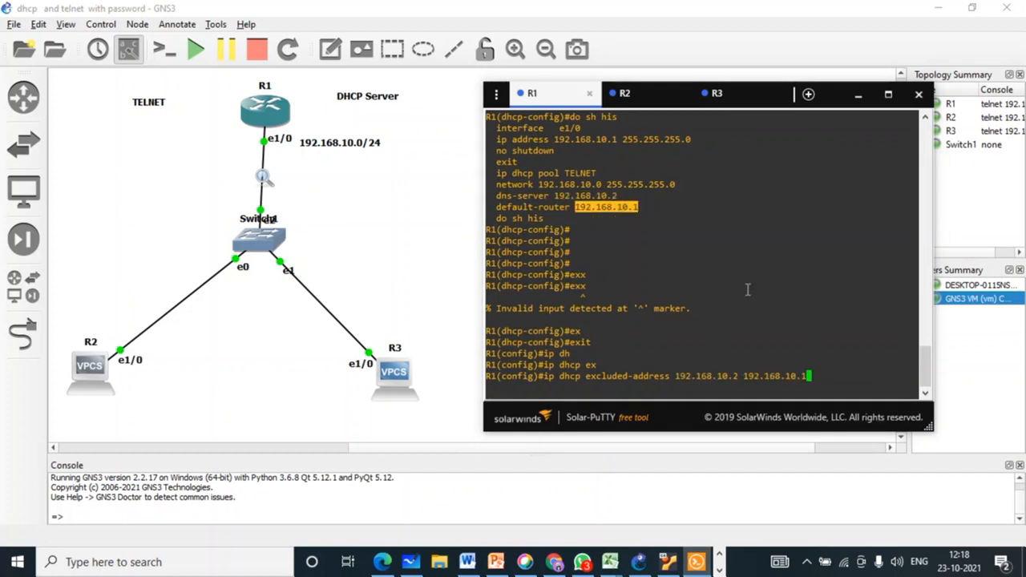
{"action": "key", "text": "Return"}
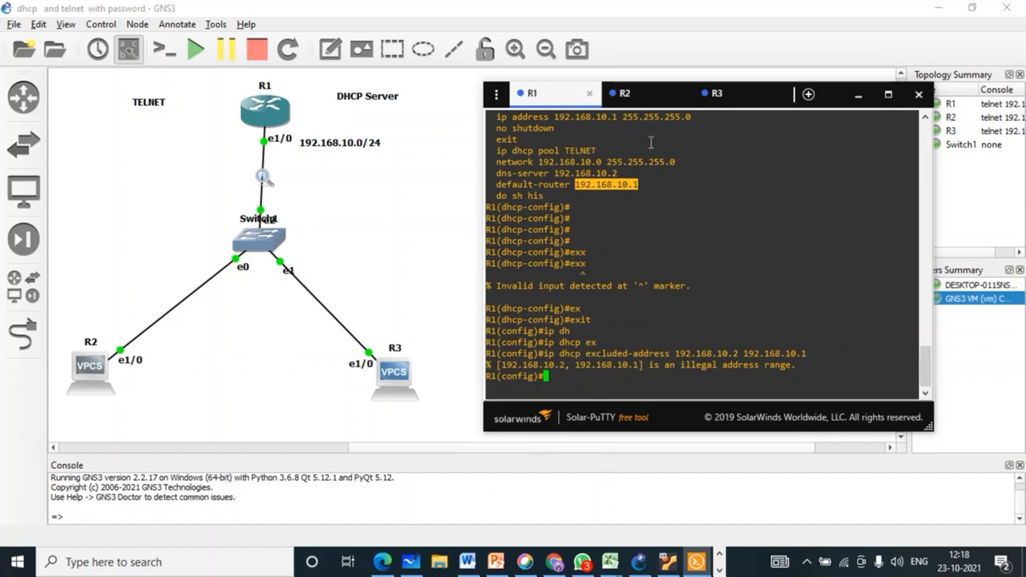
{"action": "left_click", "coordinate": [630, 101]}
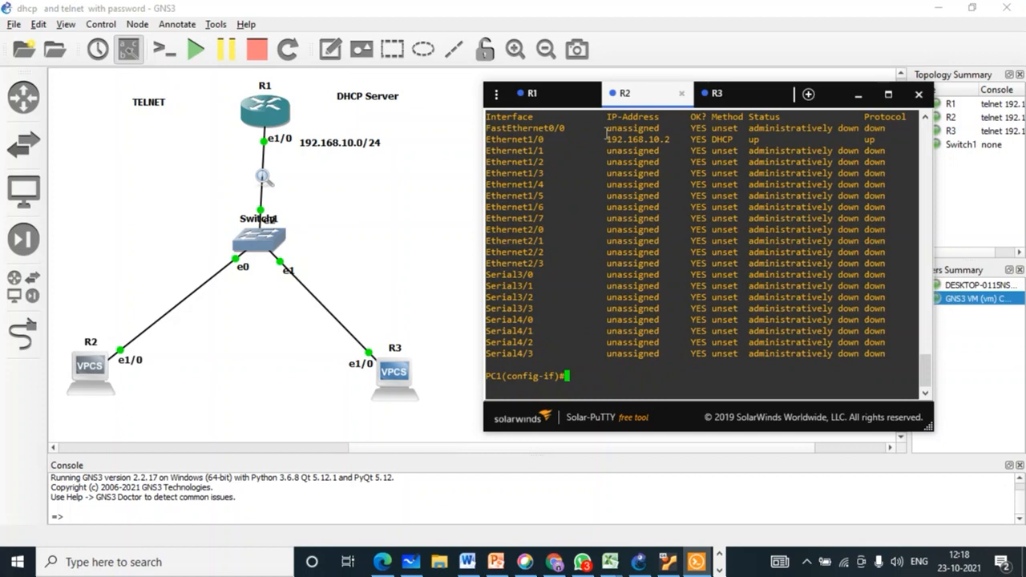
Step: Shut down R2's Ethernet1/0 interface
{"action": "left_click_drag", "start_coordinate": [605, 139], "coordinate": [670, 144]}
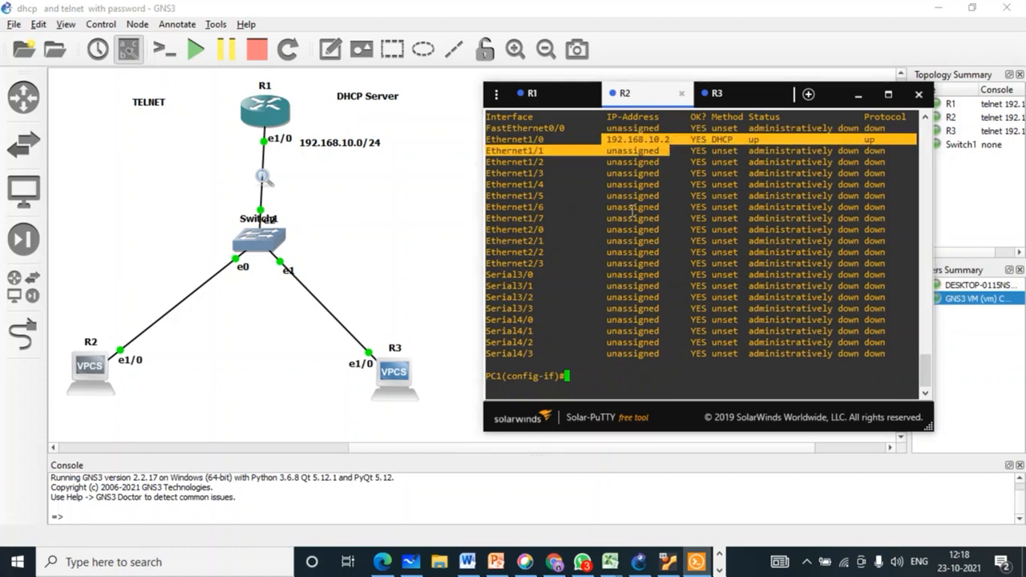
{"action": "left_click", "coordinate": [601, 377]}
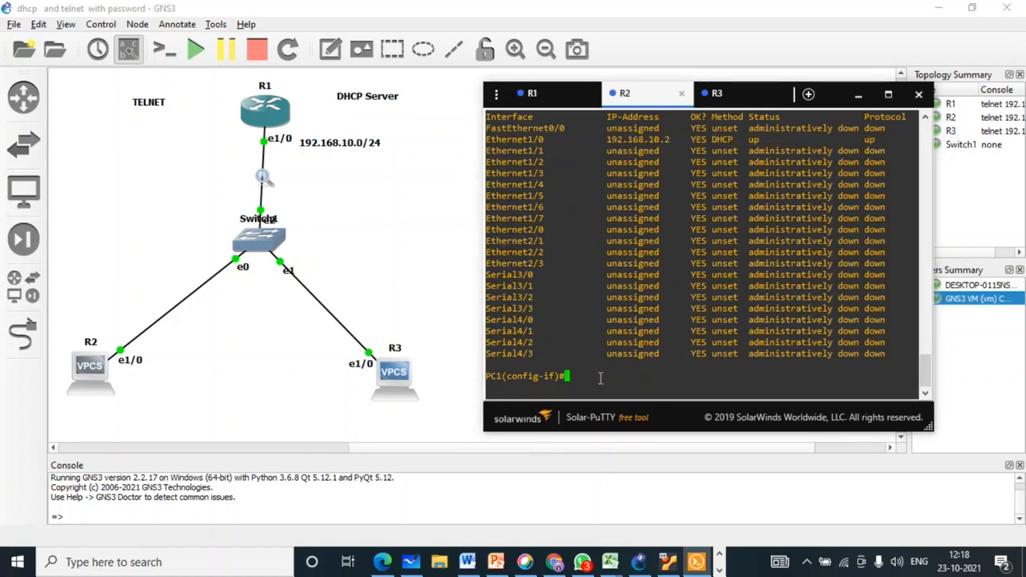
{"action": "type", "text": "sh"}
{"action": "key", "text": "Return"}
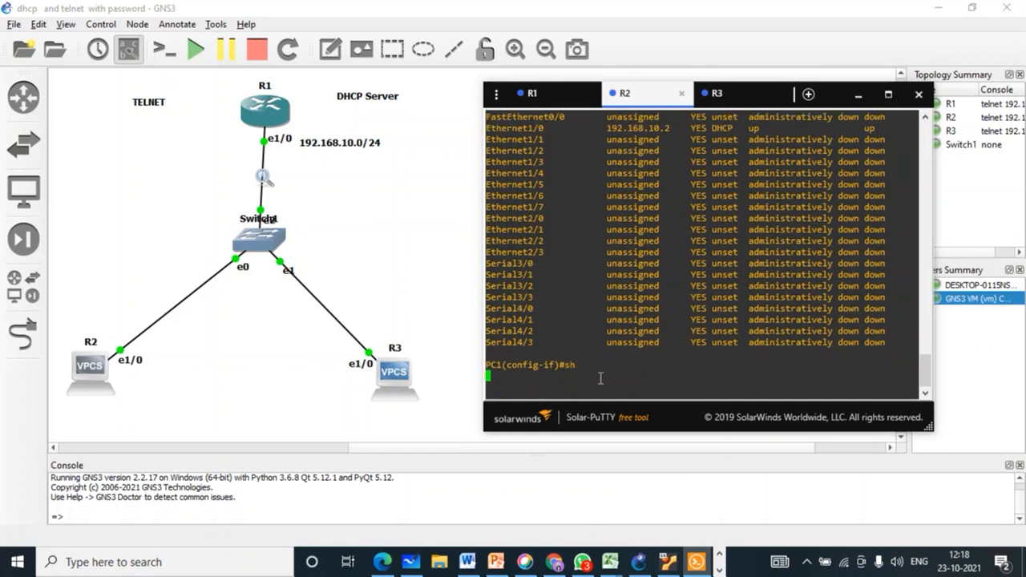
{"action": "key", "text": "Return"}
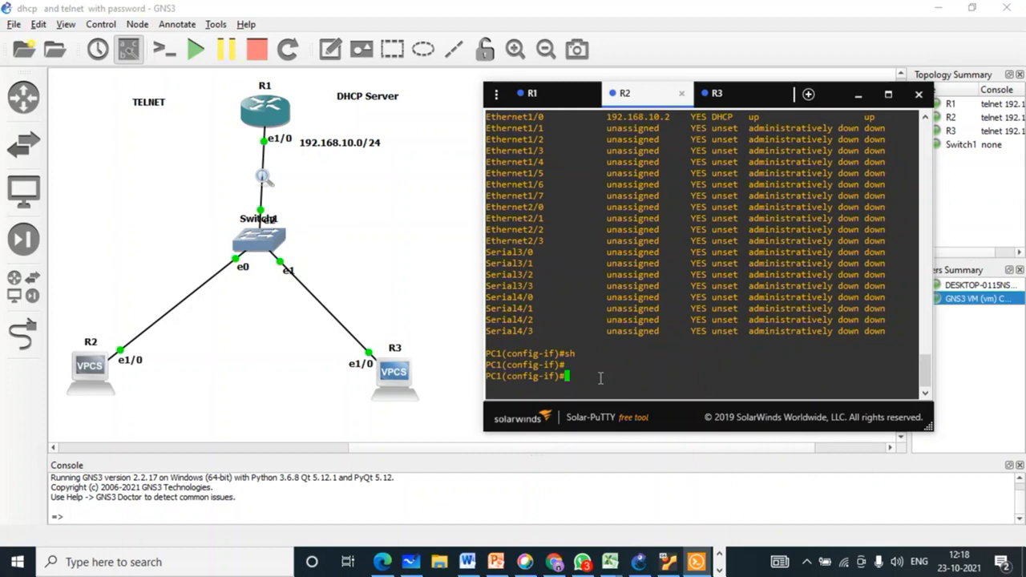
Step: Bring Ethernet1/0 back up with 'no shutdown' and confirm its new DHCP address 192.168.10.4
{"action": "type", "text": "no sh"}
{"action": "key", "text": "Tab"}
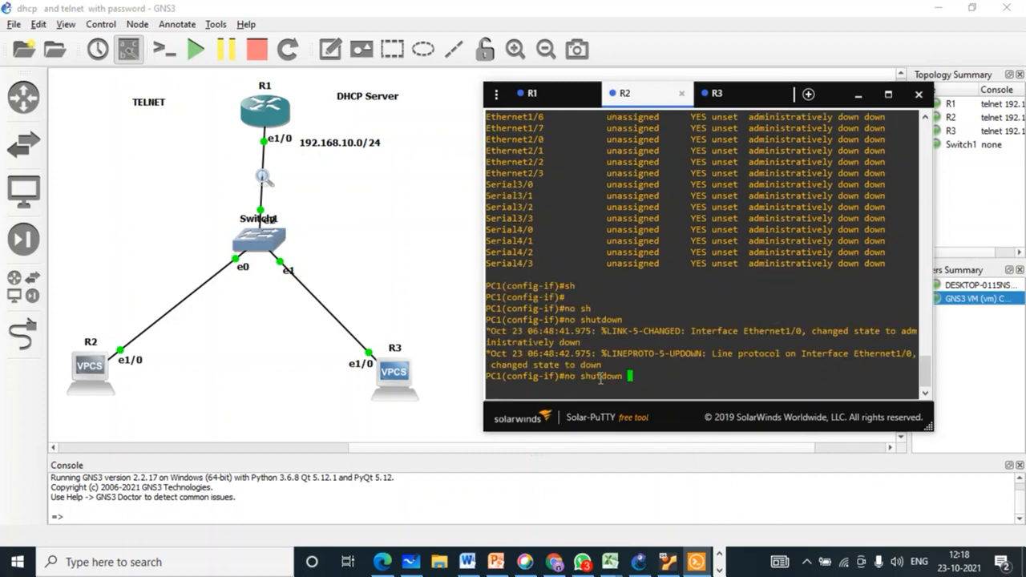
{"action": "mouse_move", "coordinate": [602, 366]}
{"action": "left_mouse_down"}
{"action": "mouse_move", "coordinate": [556, 364]}
{"action": "mouse_move", "coordinate": [588, 368]}
{"action": "left_mouse_up"}
{"action": "left_click", "coordinate": [608, 368]}
{"action": "key", "text": "Return"}
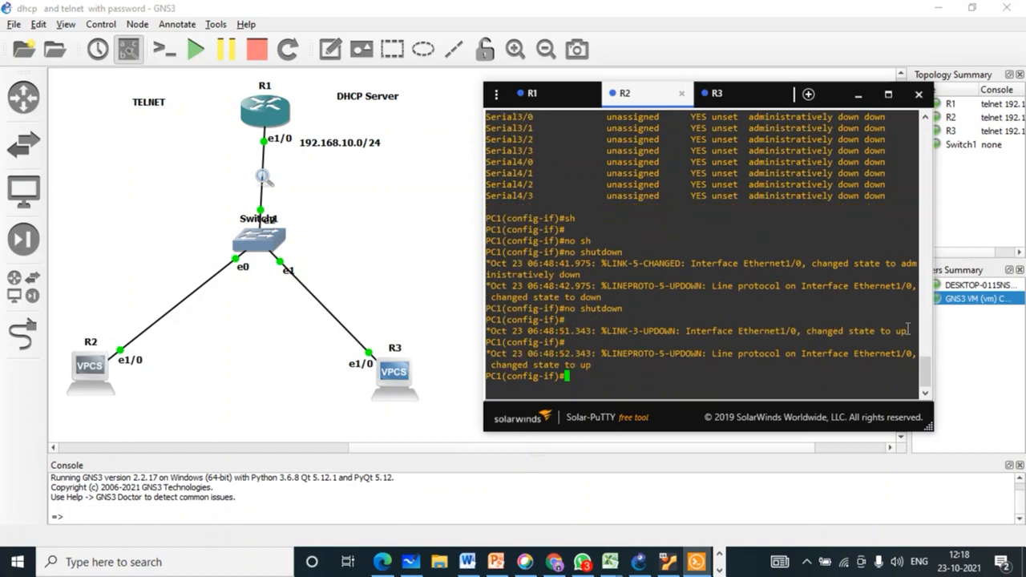
{"action": "left_click_drag", "start_coordinate": [908, 331], "coordinate": [817, 324]}
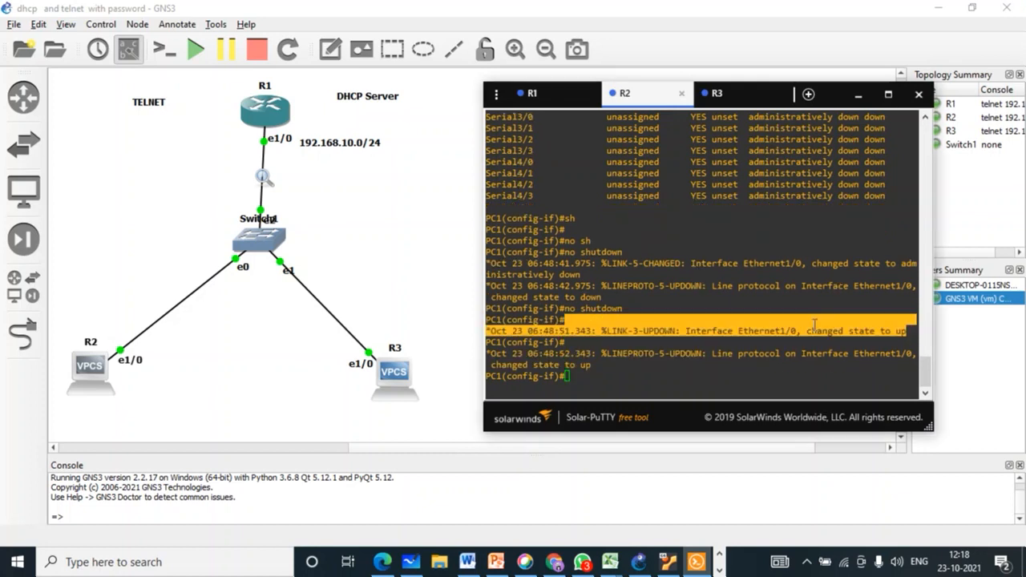
{"action": "left_click", "coordinate": [602, 363]}
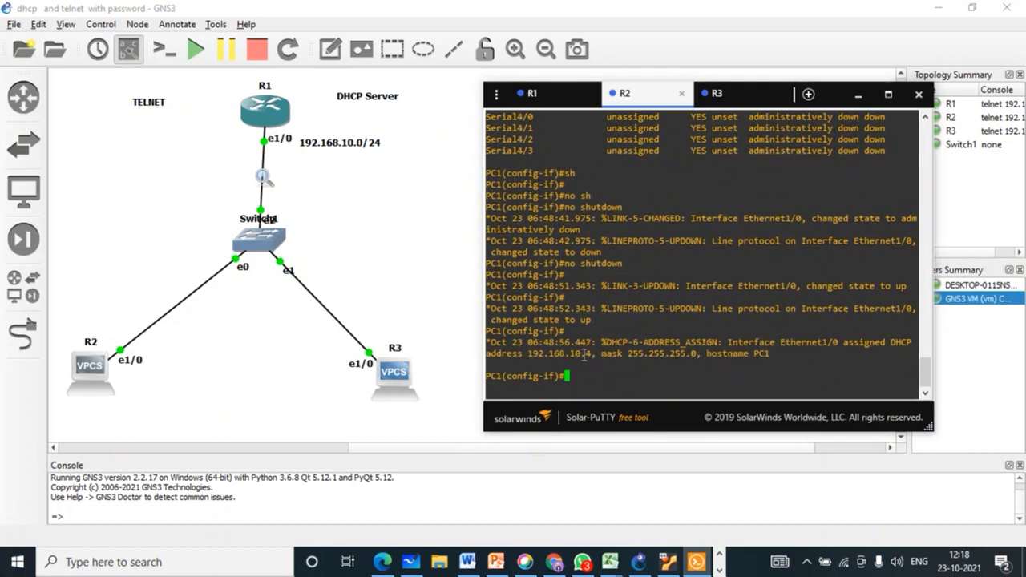
{"action": "left_click_drag", "start_coordinate": [597, 353], "coordinate": [529, 357]}
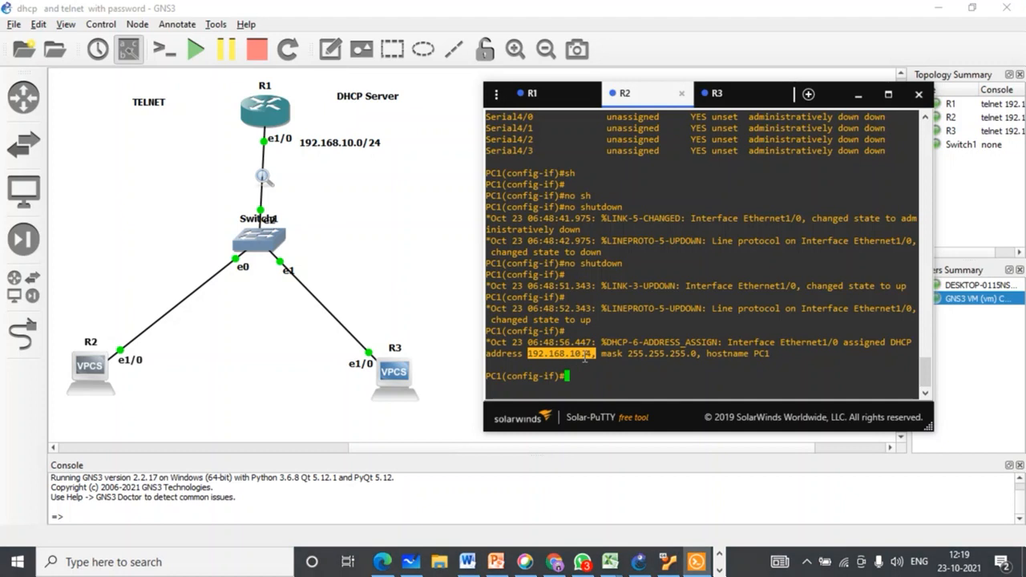
{"action": "left_click", "coordinate": [593, 363]}
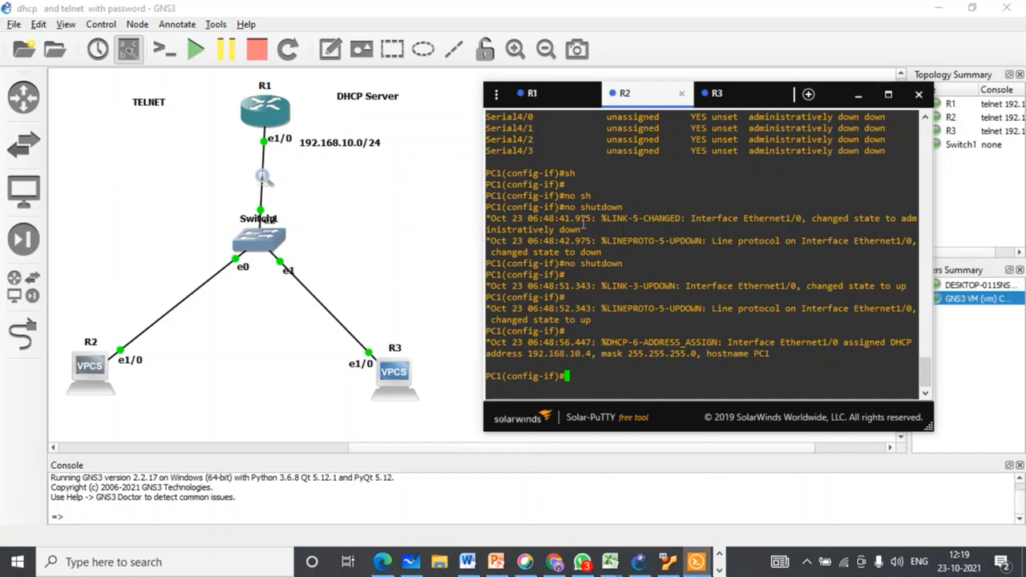
{"action": "left_click", "coordinate": [381, 221]}
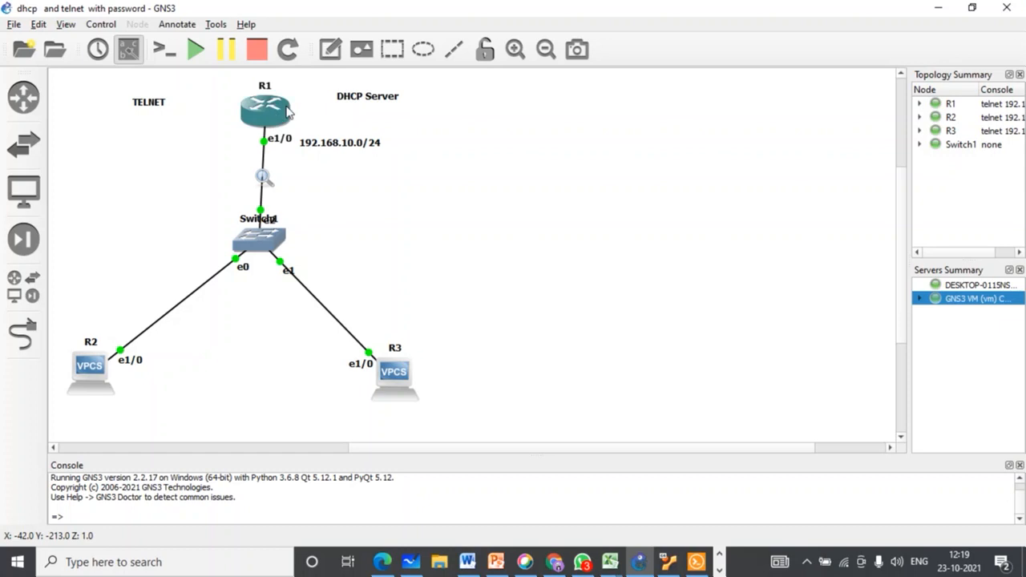
Step: In R1's console, configure an enable secret password using 'enable secret'
{"action": "left_click", "coordinate": [697, 562]}
{"action": "left_click", "coordinate": [550, 104]}
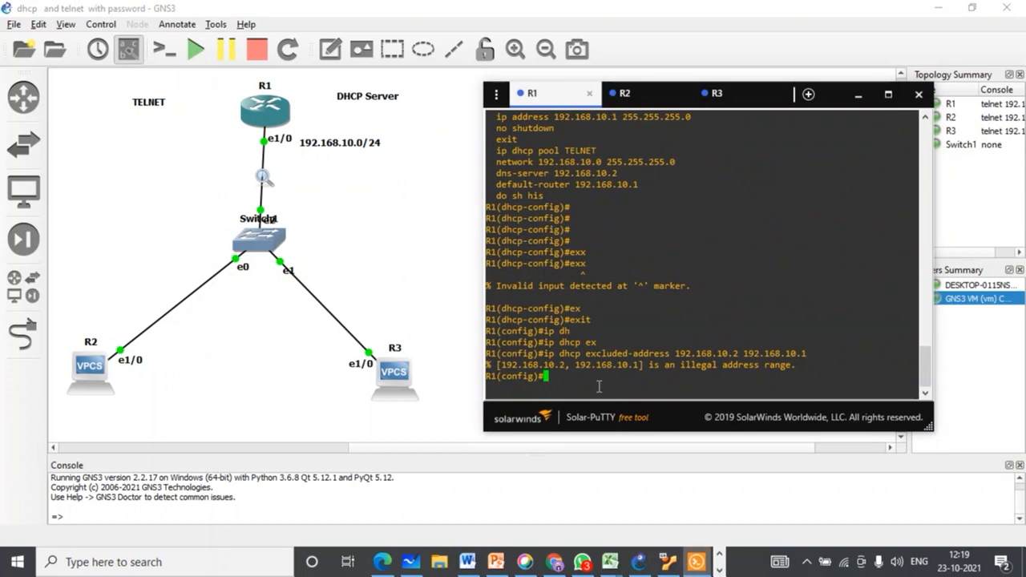
{"action": "key", "text": "Return"}
{"action": "key", "text": "Return"}
{"action": "key", "text": "Return"}
{"action": "type", "text": "en"}
{"action": "key", "text": "Tab"}
{"action": "type", "text": "a"}
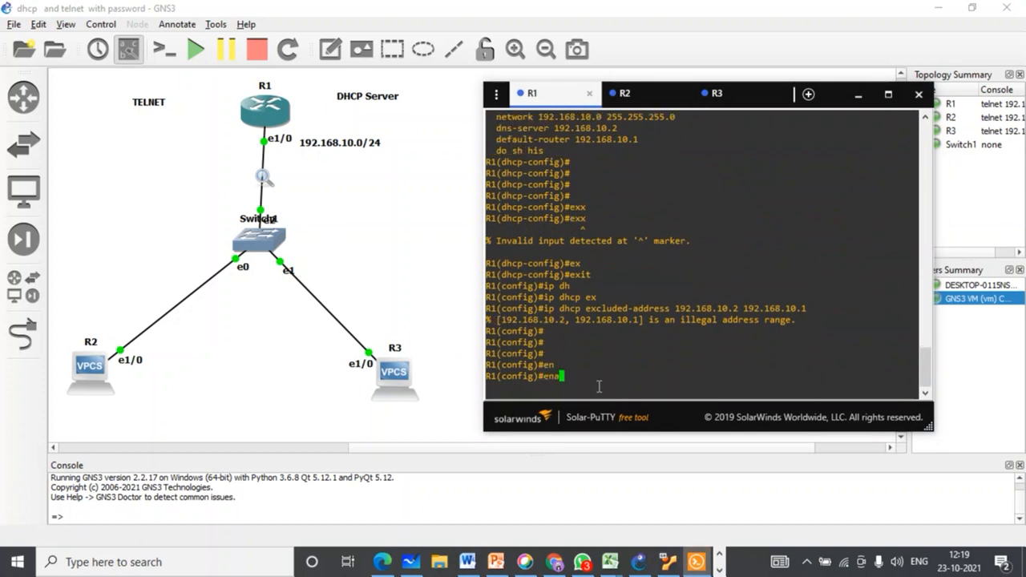
{"action": "key", "text": "Tab"}
{"action": "type", "text": "se"}
{"action": "key", "text": "Tab"}
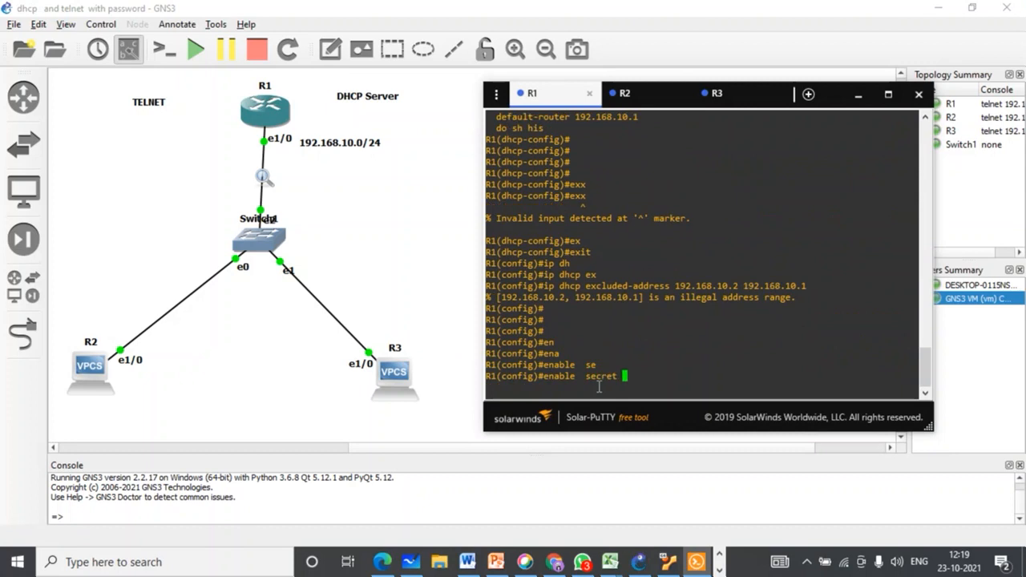
{"action": "type", "text": "G"}
{"action": "key", "text": "BackSpace"}
{"action": "type", "text": "TELNET"}
{"action": "key", "text": "Return"}
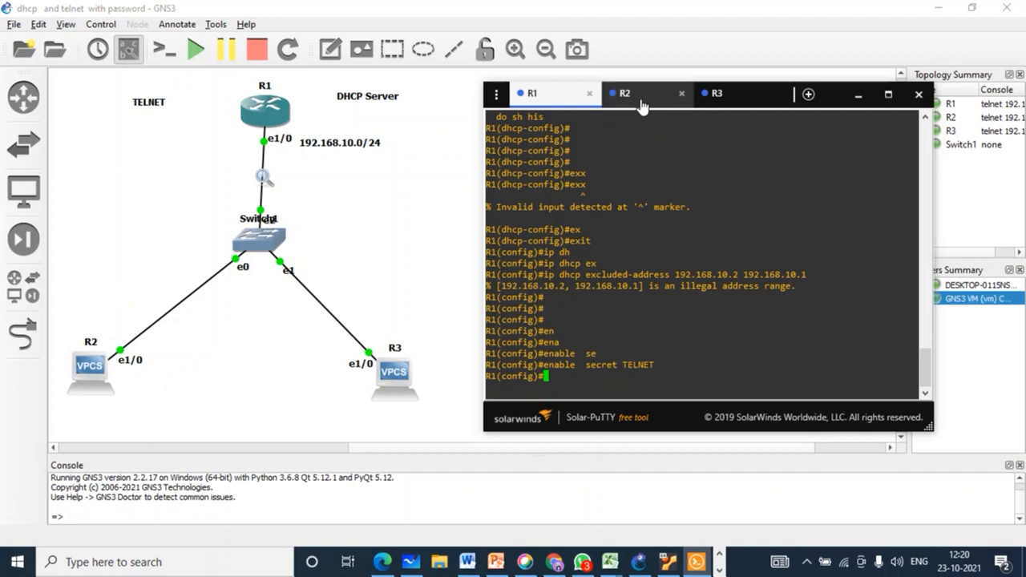
Step: From R3, ping 192.168.10.1 with 'do ping', confirm 100 percent success, then return to R1
{"action": "left_click", "coordinate": [716, 96]}
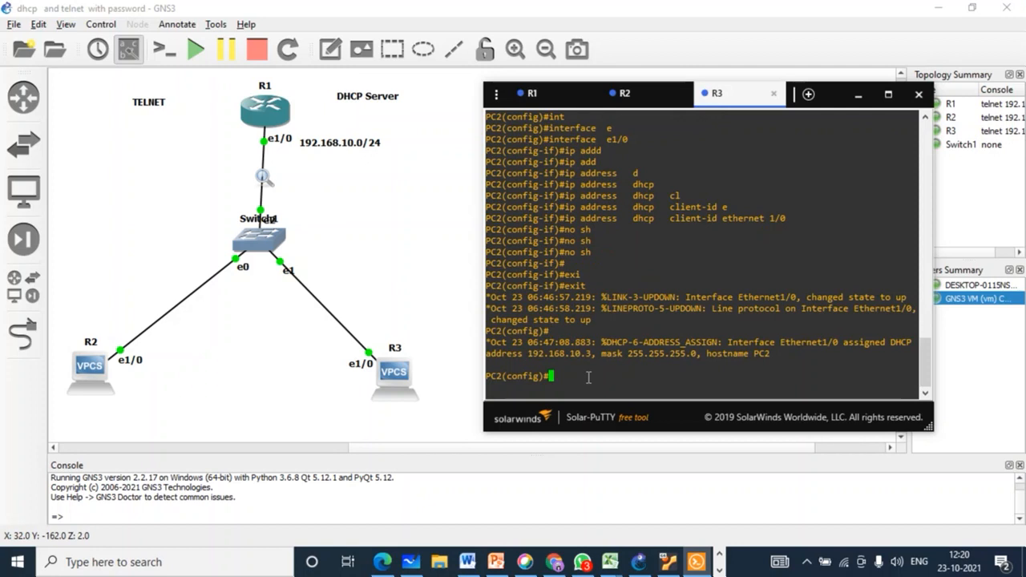
{"action": "key", "text": "Return"}
{"action": "type", "text": "d"}
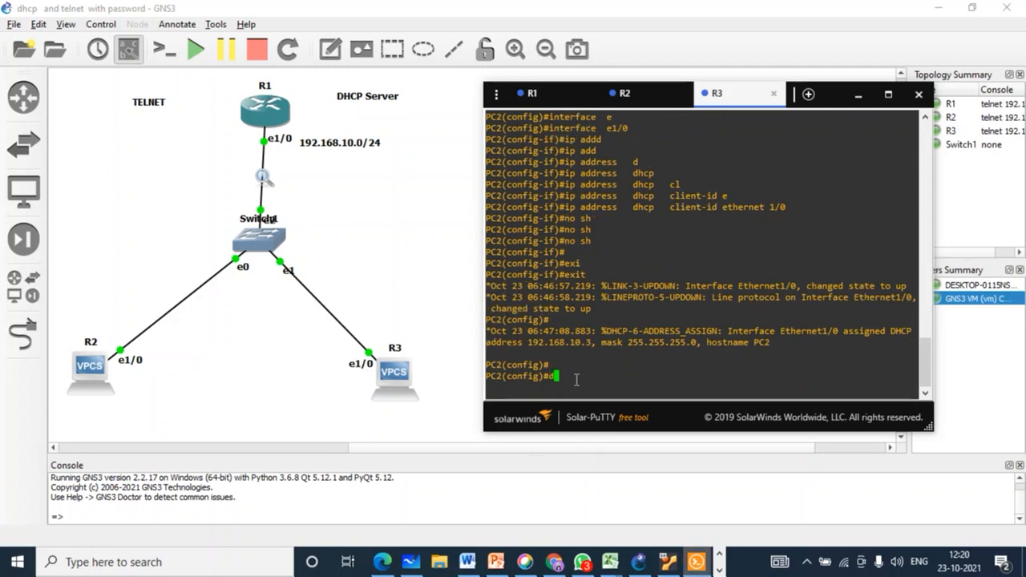
{"action": "type", "text": "o  ping"}
{"action": "key", "text": "Tab"}
{"action": "type", "text": "19"}
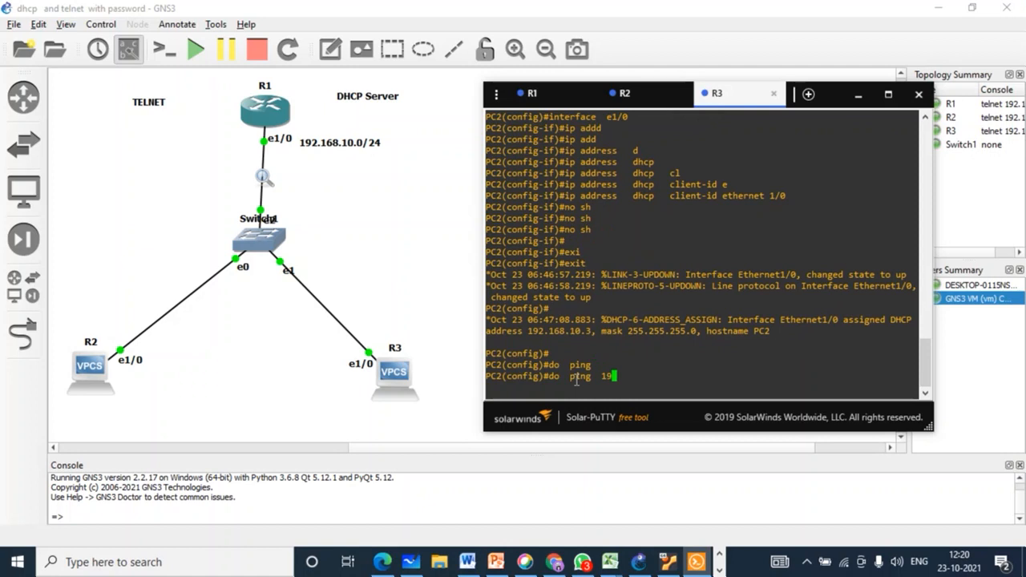
{"action": "type", "text": "2.168.10.1"}
{"action": "key", "text": "Return"}
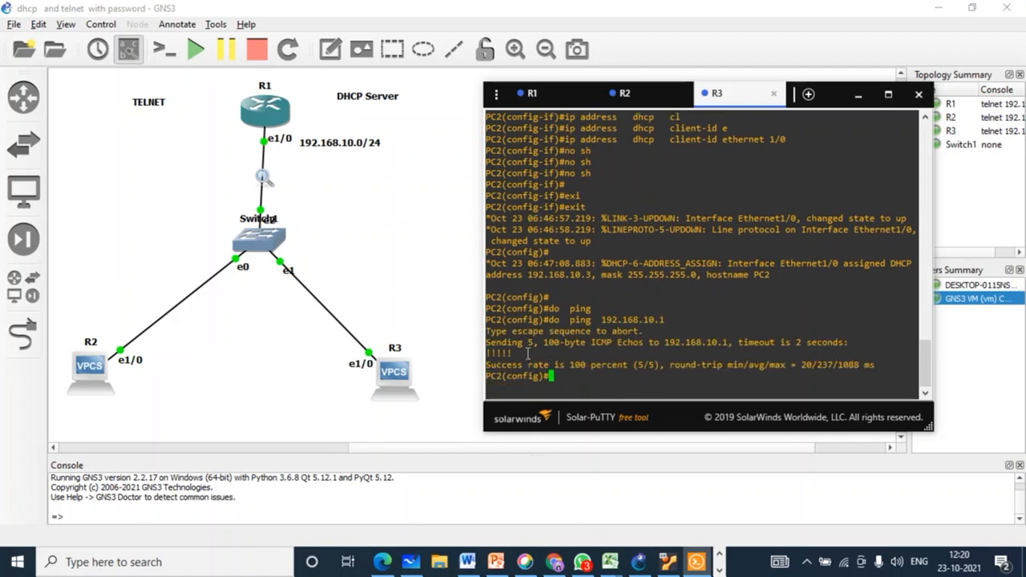
{"action": "left_click_drag", "start_coordinate": [513, 352], "coordinate": [495, 353]}
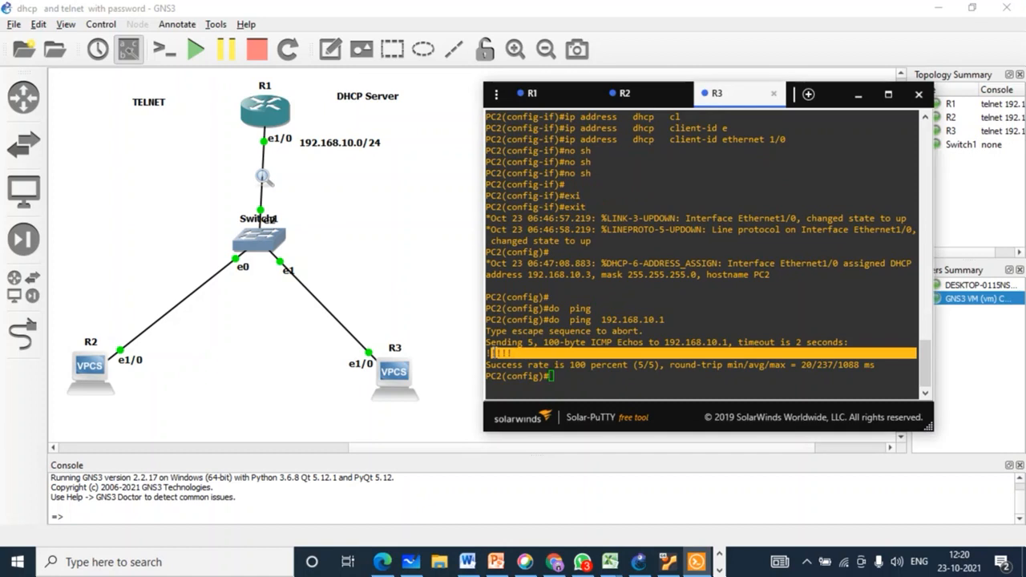
{"action": "left_click", "coordinate": [533, 94]}
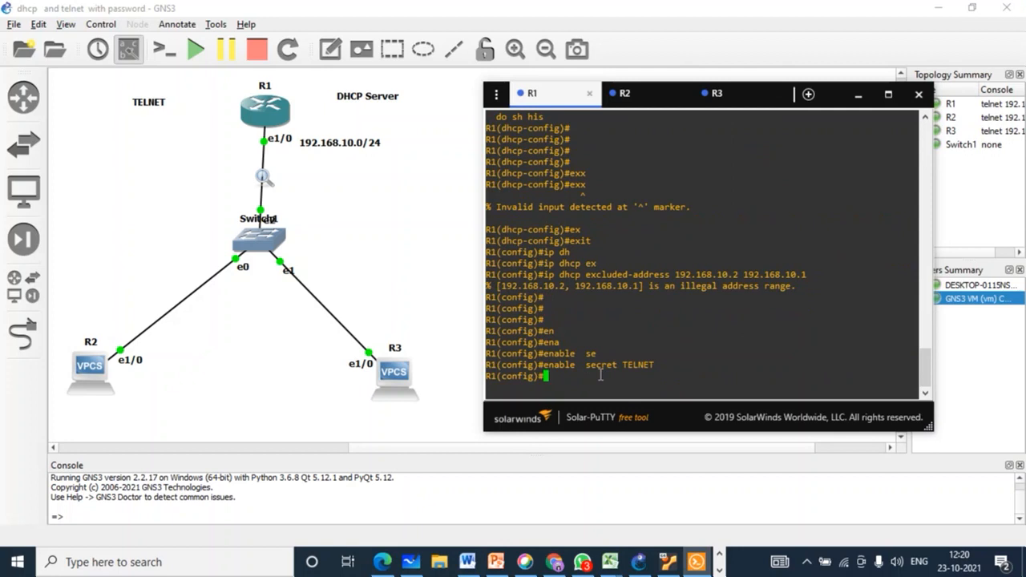
Step: On R1, check the valid range with 'line vty 0 ?', then enter 'line vty 0 4'
{"action": "type", "text": "lin"}
{"action": "key", "text": "Tab"}
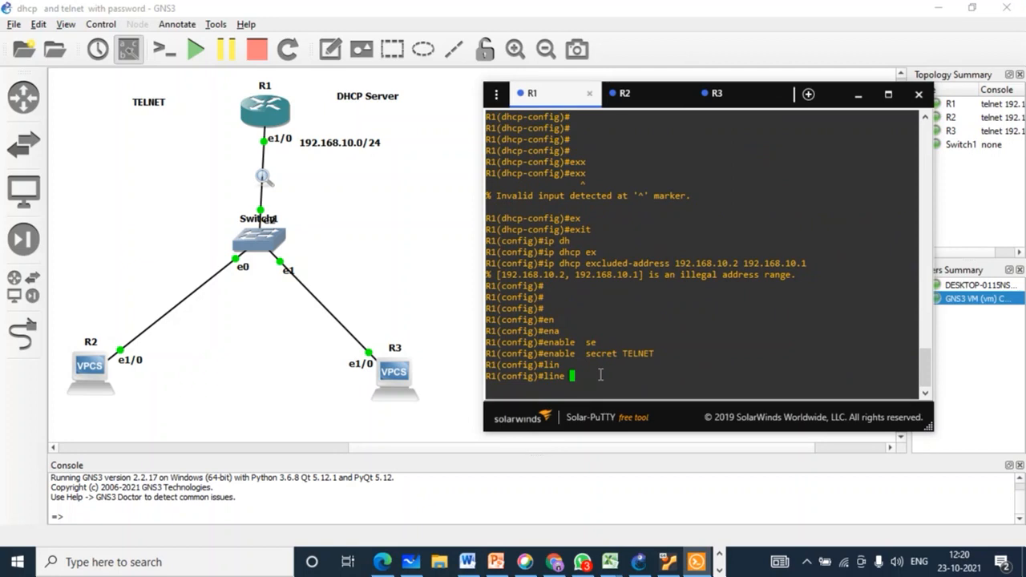
{"action": "type", "text": "v"}
{"action": "key", "text": "Tab"}
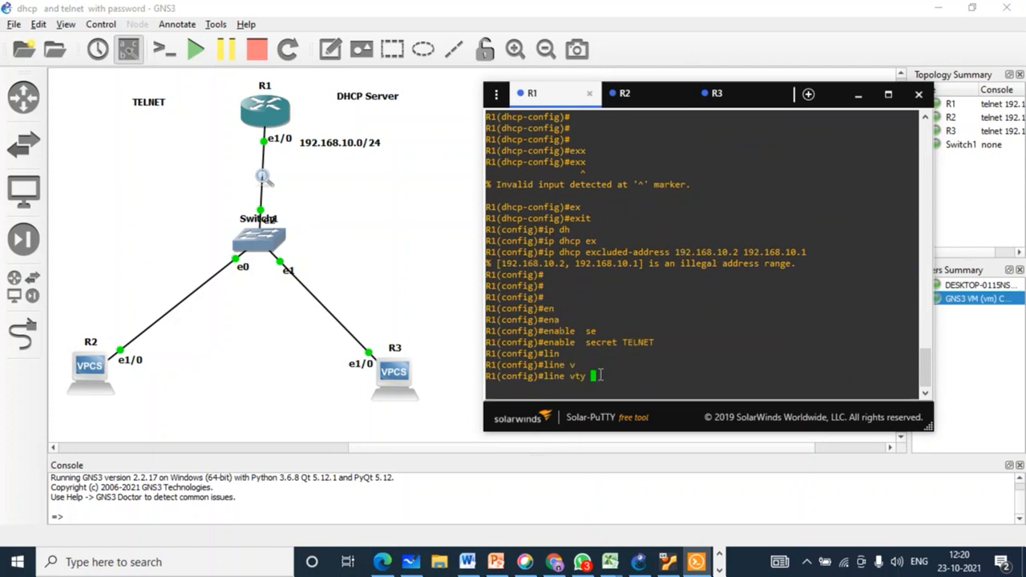
{"action": "type", "text": "0 4"}
{"action": "key", "text": "BackSpace"}
{"action": "type", "text": "?"}
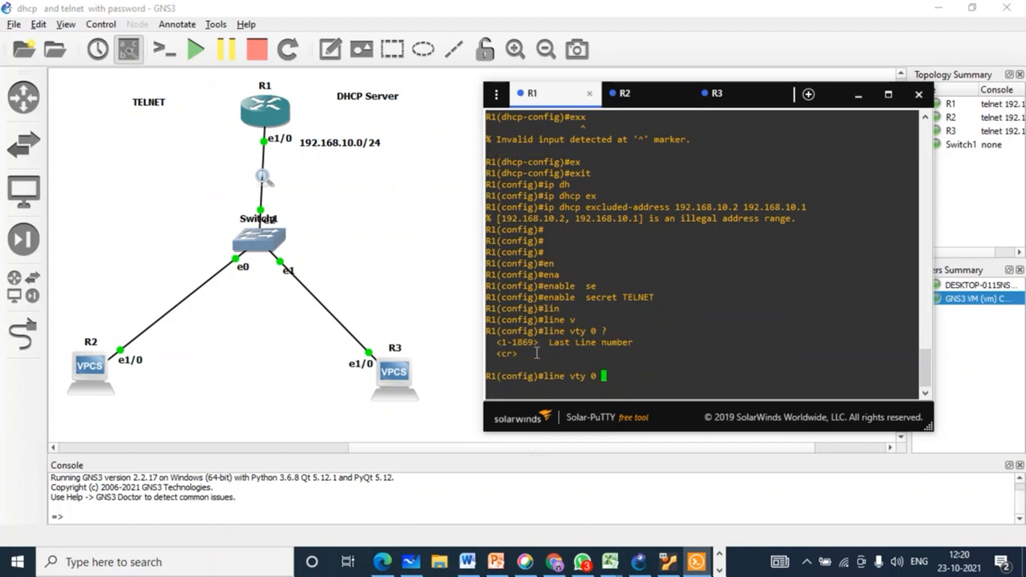
{"action": "mouse_move", "coordinate": [531, 345]}
{"action": "left_mouse_down"}
{"action": "mouse_move", "coordinate": [513, 345]}
{"action": "mouse_move", "coordinate": [535, 348]}
{"action": "left_mouse_up"}
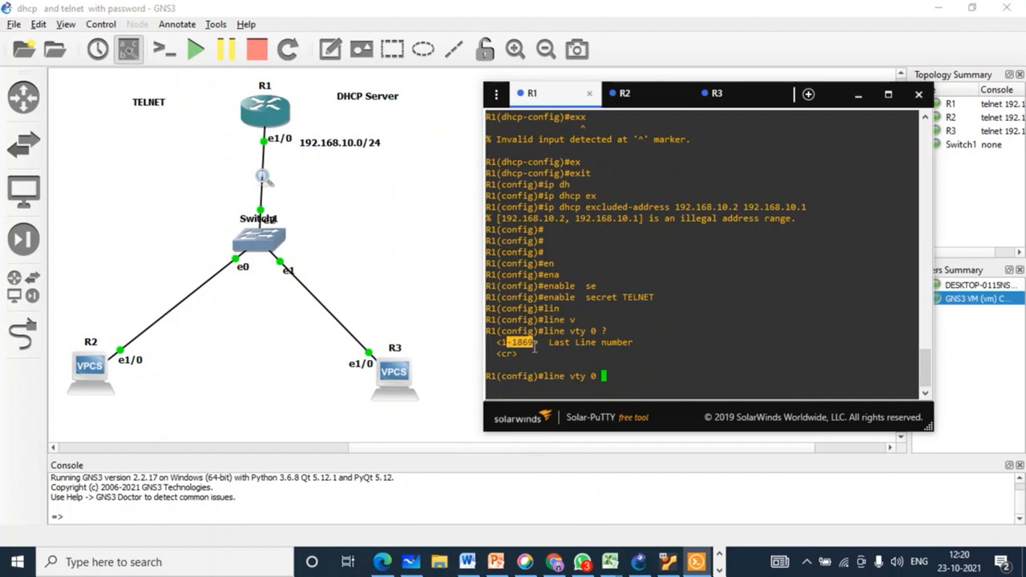
{"action": "left_click", "coordinate": [627, 378]}
{"action": "type", "text": "4"}
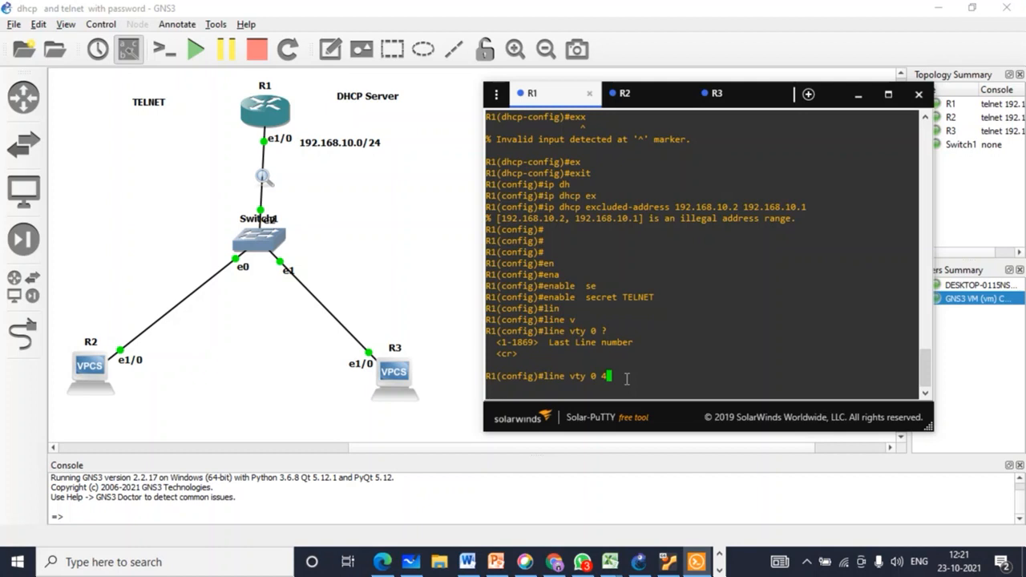
{"action": "key", "text": "Return"}
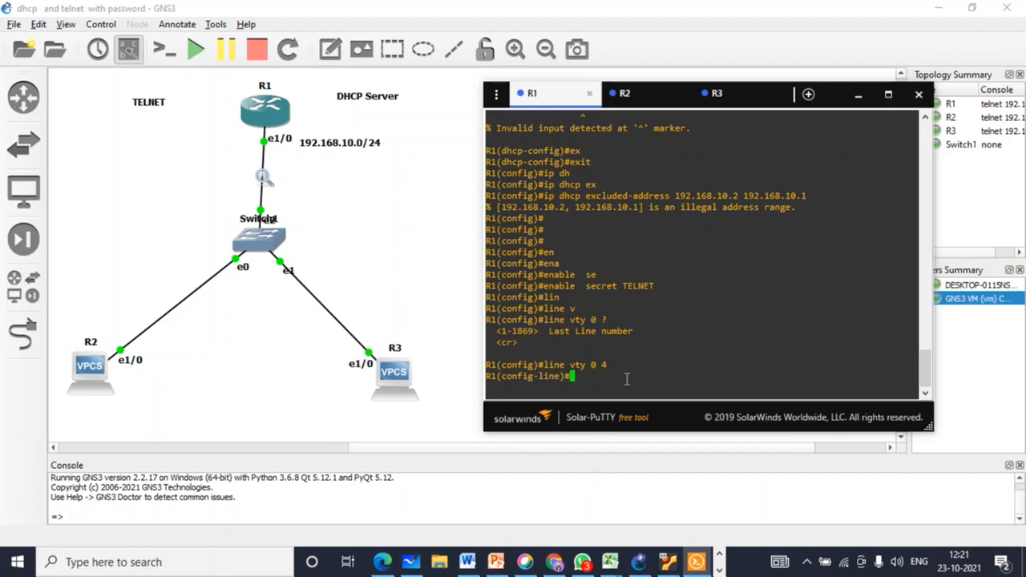
Step: After reviewing the protocol list, set 'transport input all' on the VTY lines
{"action": "type", "text": "tr"}
{"action": "key", "text": "Tab"}
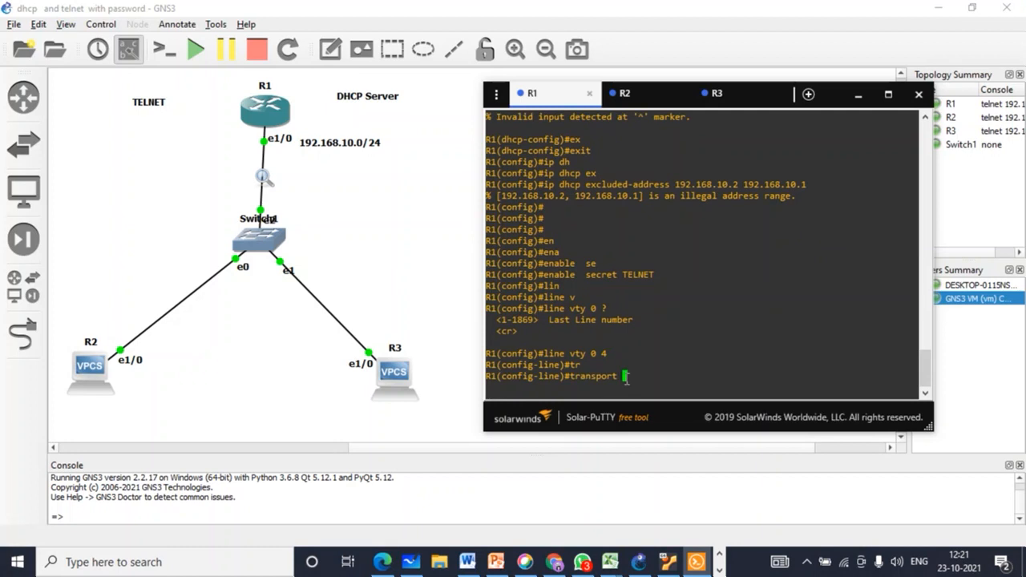
{"action": "type", "text": "in"}
{"action": "key", "text": "Tab"}
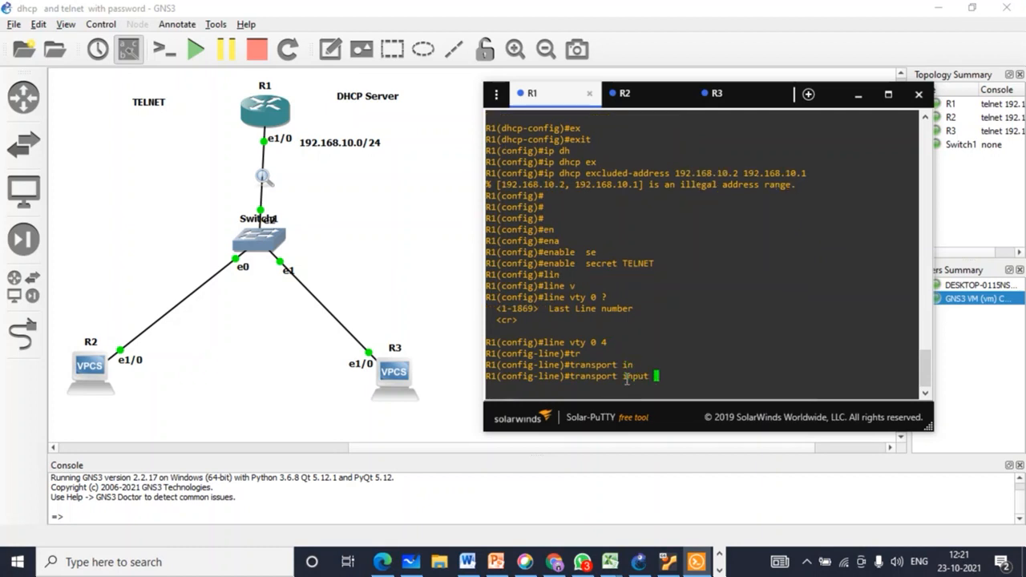
{"action": "type", "text": "?"}
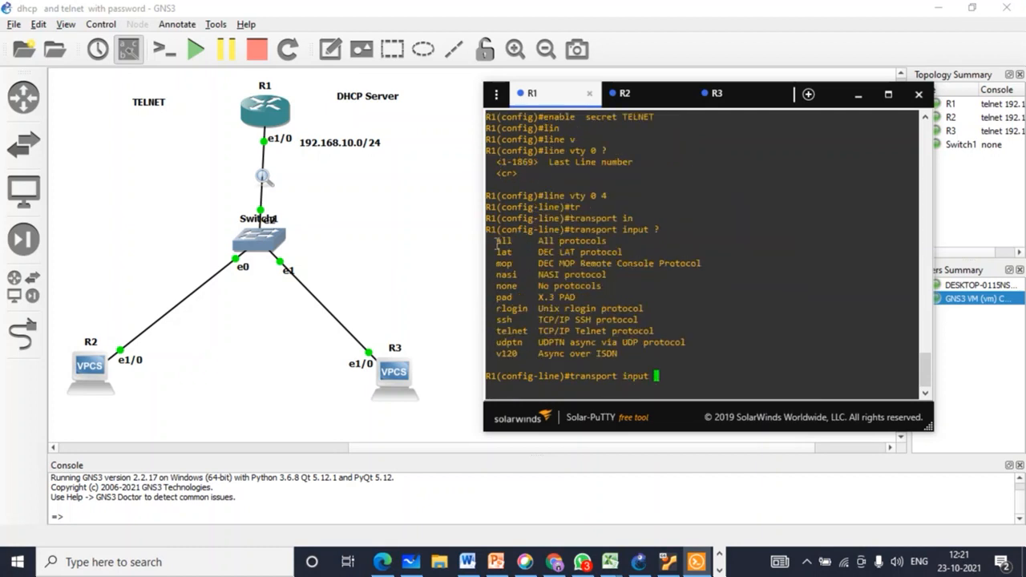
{"action": "left_click_drag", "start_coordinate": [497, 241], "coordinate": [676, 353]}
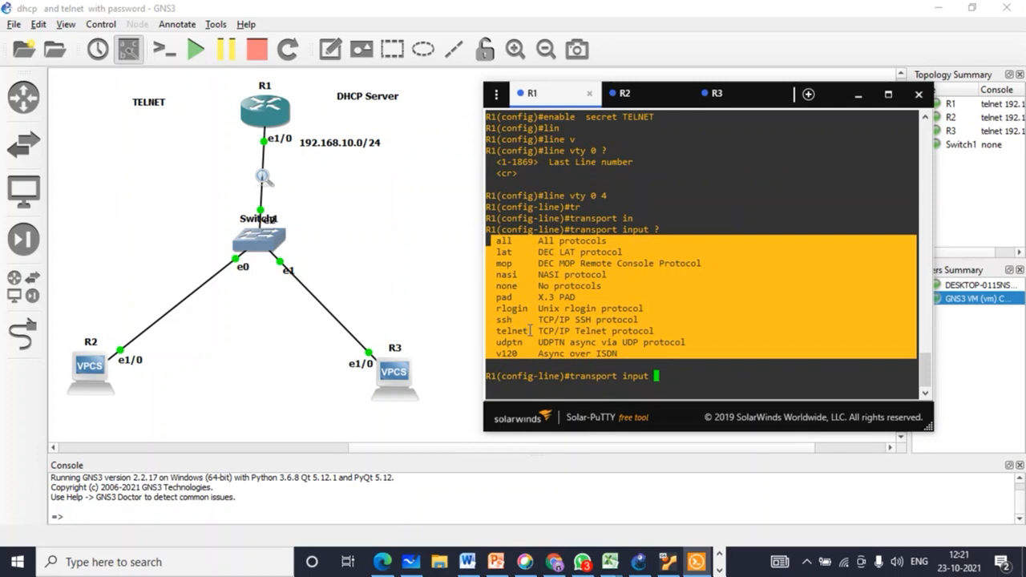
{"action": "left_click", "coordinate": [672, 377]}
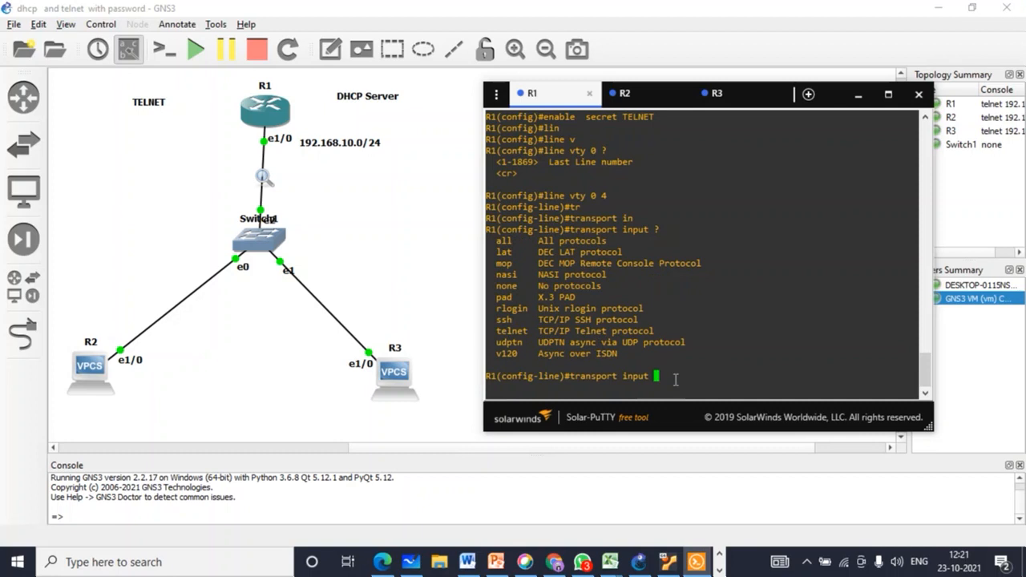
{"action": "type", "text": "te"}
{"action": "key", "text": "Tab"}
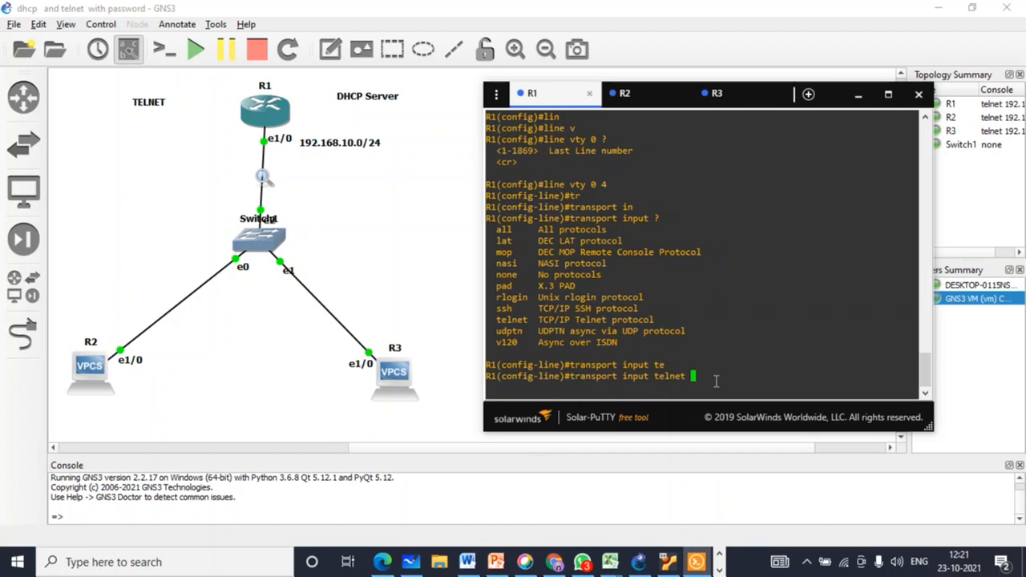
{"action": "key", "text": "BackSpace"}
{"action": "key", "text": "BackSpace"}
{"action": "key", "text": "BackSpace"}
{"action": "key", "text": "BackSpace"}
{"action": "key", "text": "BackSpace"}
{"action": "key", "text": "BackSpace"}
{"action": "key", "text": "BackSpace"}
{"action": "type", "text": "al"}
{"action": "key", "text": "Tab"}
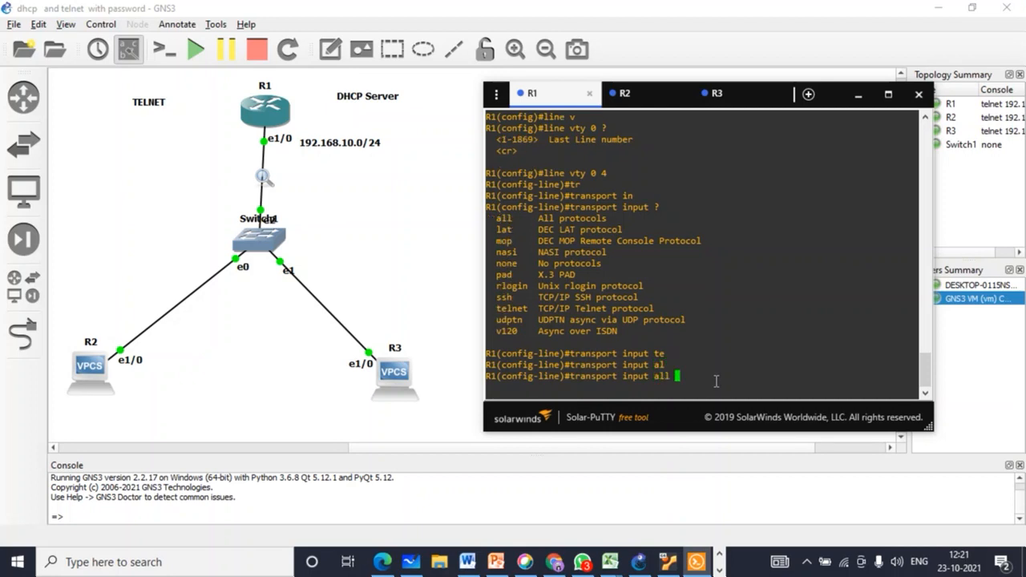
{"action": "key", "text": "Return"}
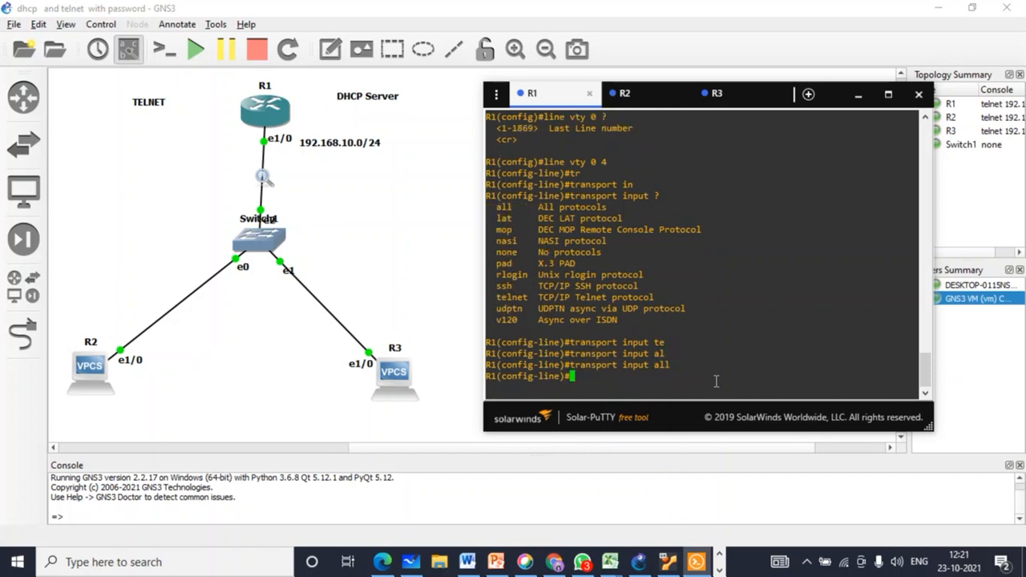
Step: Give the VTY lines a login password, enable 'login', and exit to global configuration
{"action": "type", "text": "pass"}
{"action": "key", "text": "Tab"}
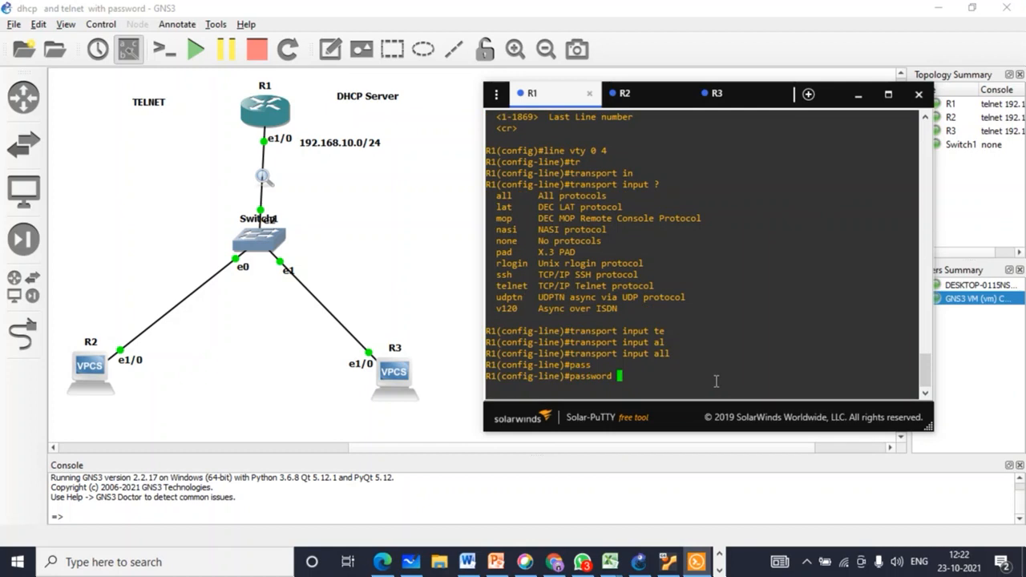
{"action": "type", "text": "telnet"}
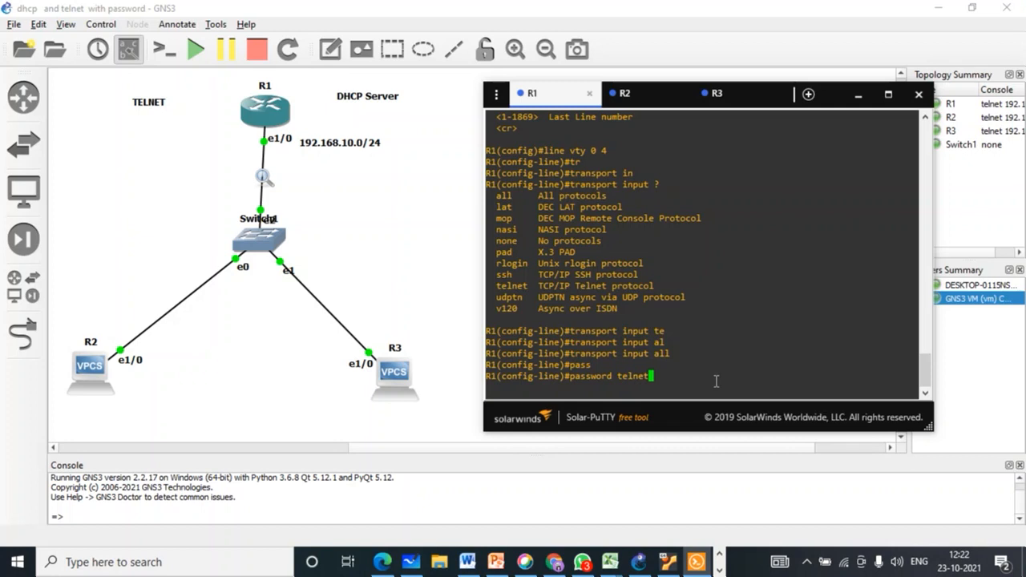
{"action": "key", "text": "Return"}
{"action": "type", "text": "login"}
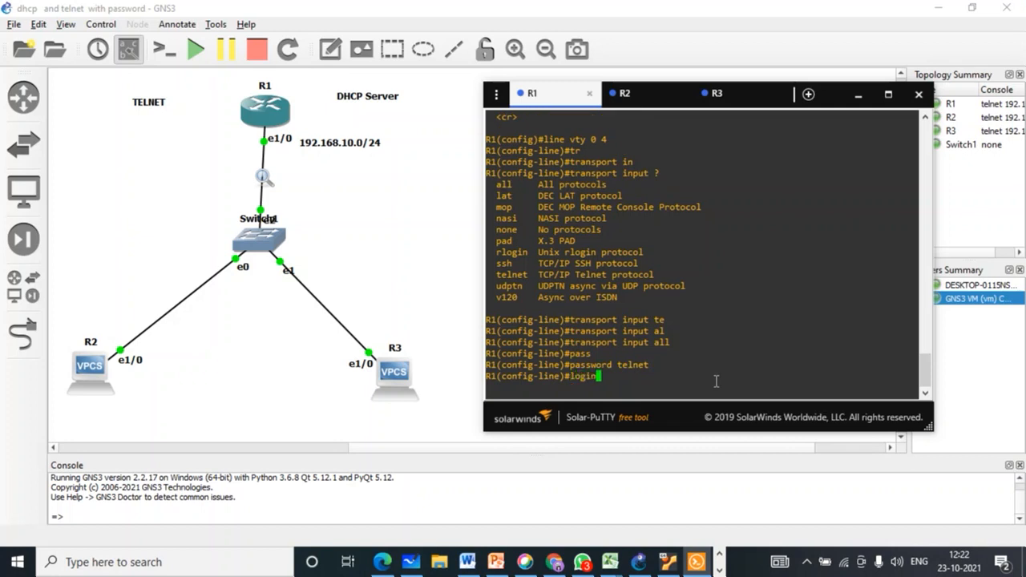
{"action": "key", "text": "Tab"}
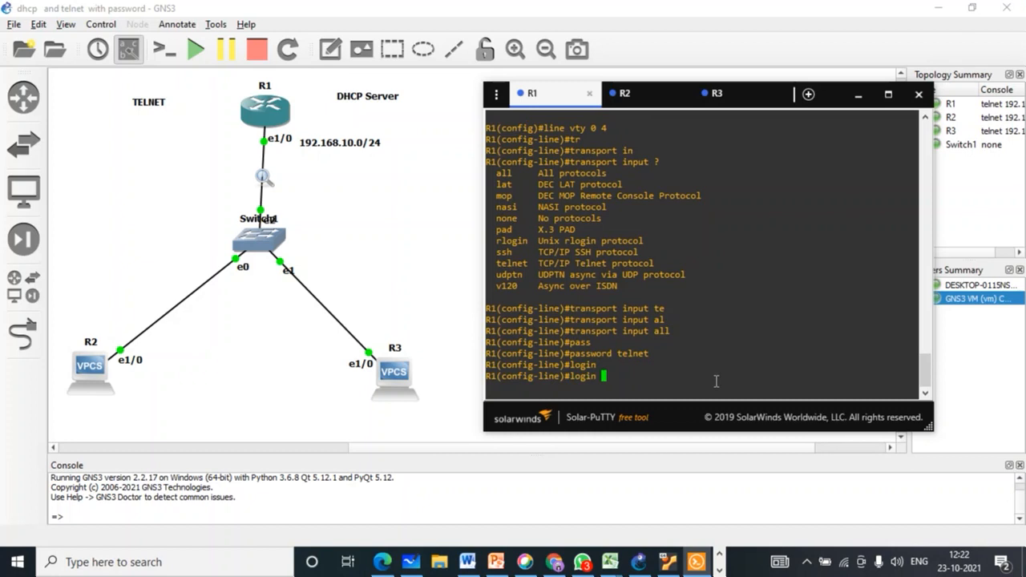
{"action": "key", "text": "Return"}
{"action": "key", "text": "Return"}
{"action": "key", "text": "Return"}
{"action": "key", "text": "Return"}
{"action": "type", "text": "ex"}
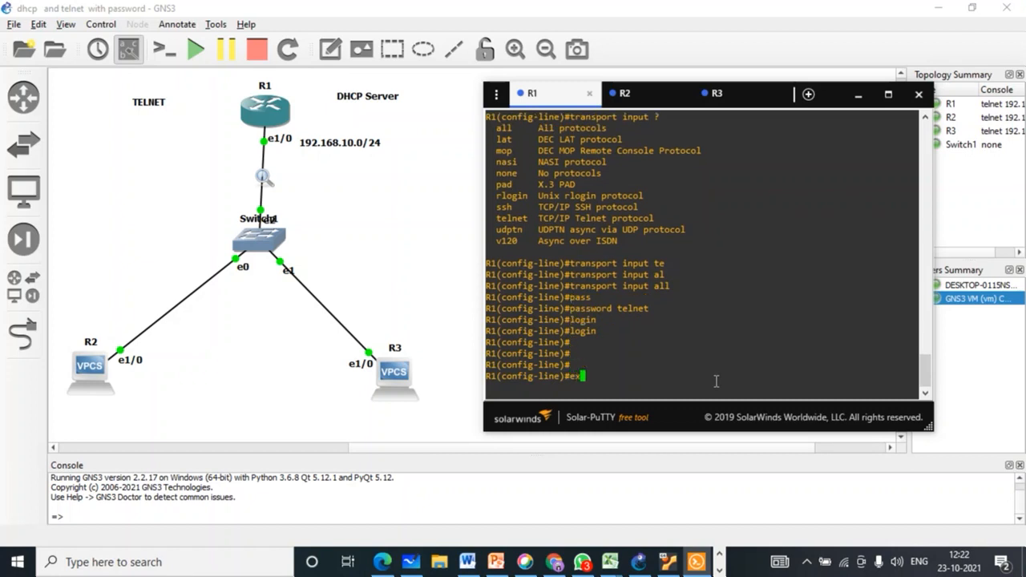
{"action": "type", "text": "i"}
{"action": "key", "text": "Tab"}
{"action": "key", "text": "Tab"}
{"action": "key", "text": "Return"}
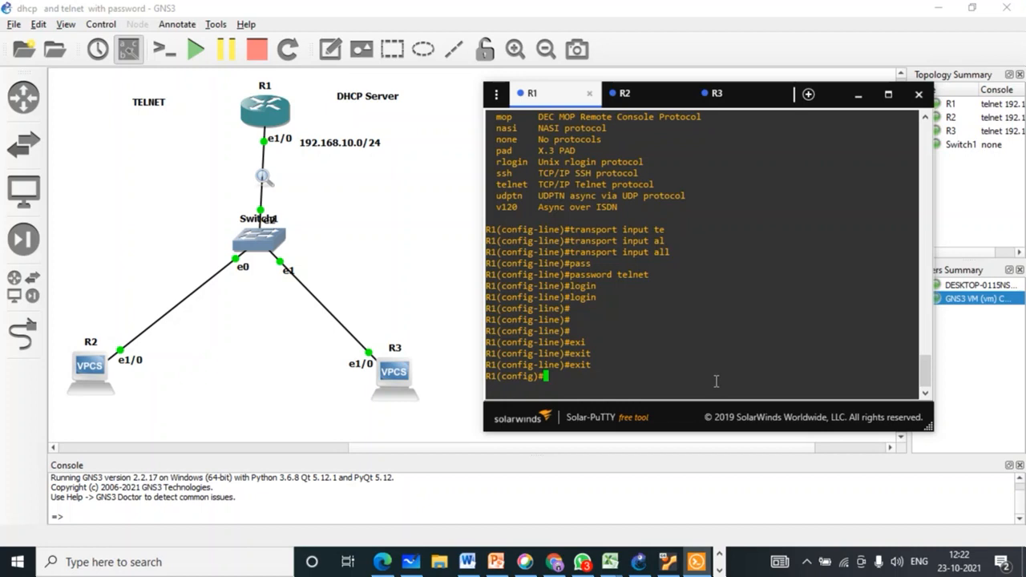
Step: From R3, run 'do telnet 192.168.10.1' and log in to R1 with the VTY password
{"action": "left_click", "coordinate": [710, 96]}
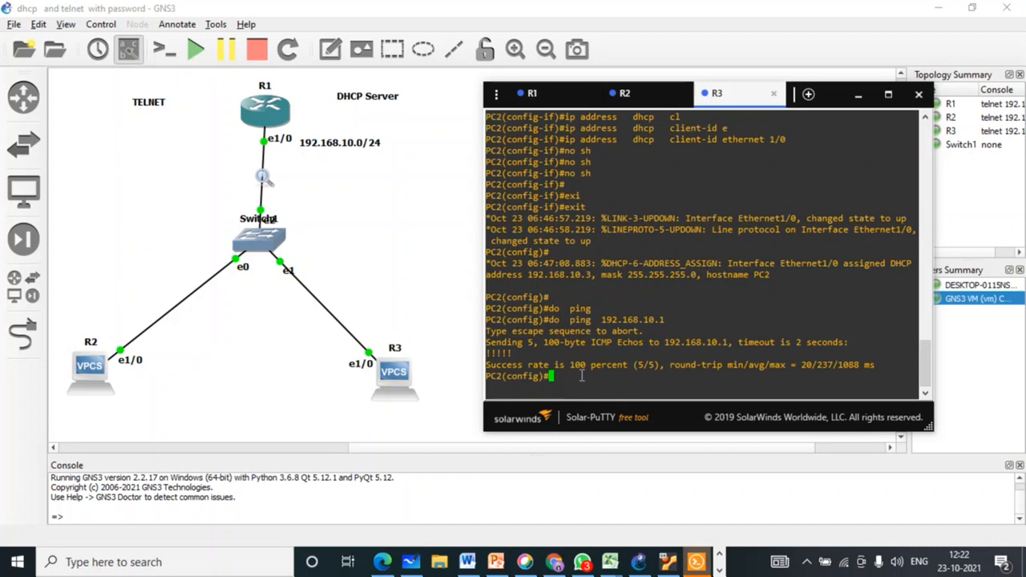
{"action": "type", "text": "tel"}
{"action": "key", "text": "Tab"}
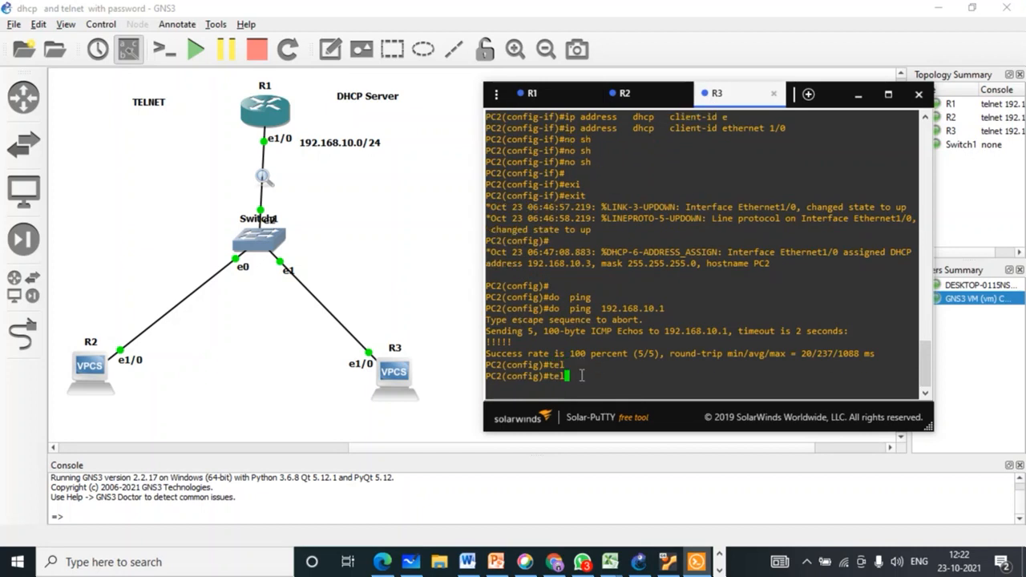
{"action": "key", "text": "BackSpace"}
{"action": "key", "text": "BackSpace"}
{"action": "key", "text": "BackSpace"}
{"action": "type", "text": "do tel"}
{"action": "key", "text": "Tab"}
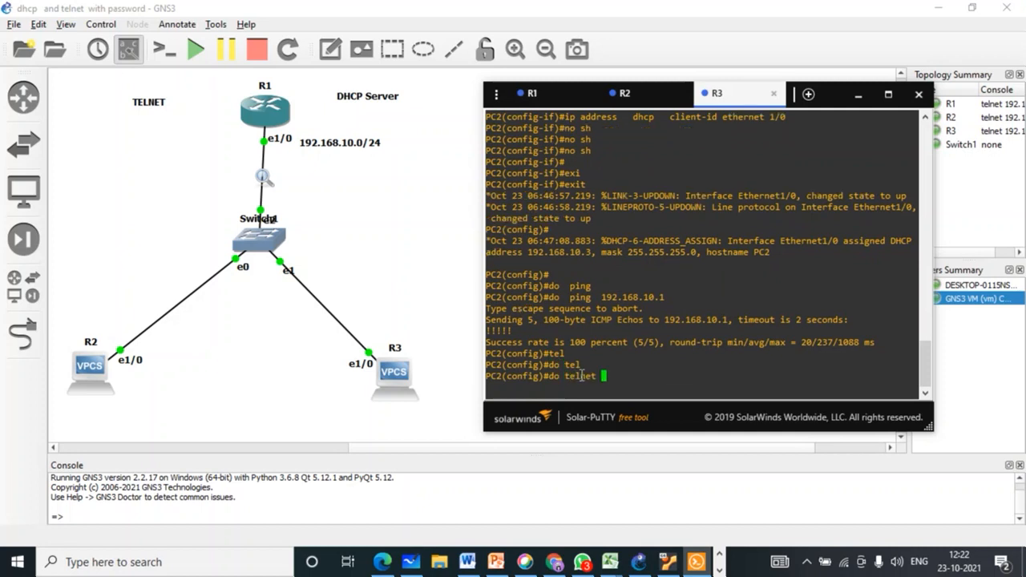
{"action": "type", "text": "192.168.10.1"}
{"action": "key", "text": "Return"}
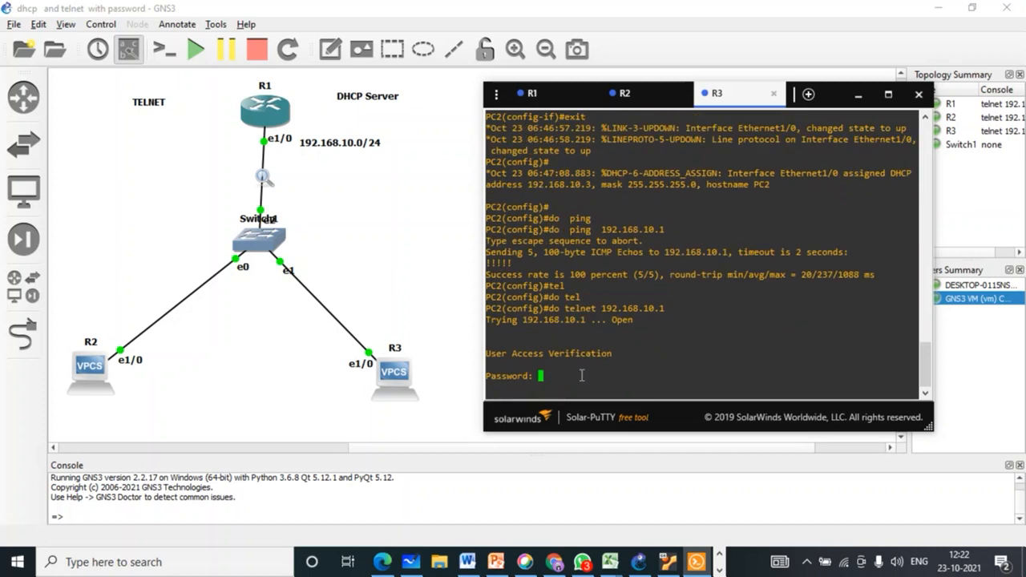
{"action": "key", "text": "Return"}
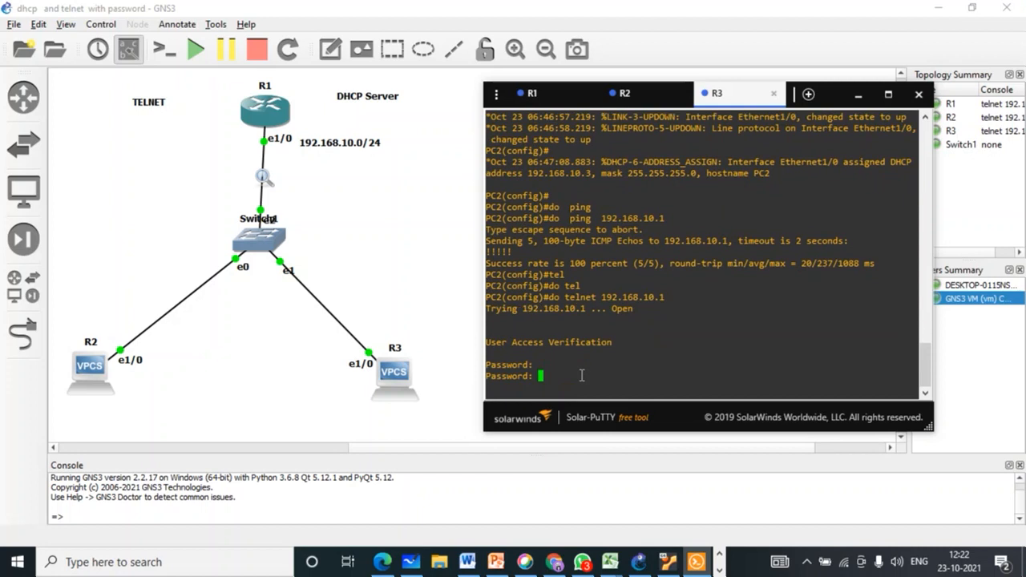
{"action": "key", "text": "Return"}
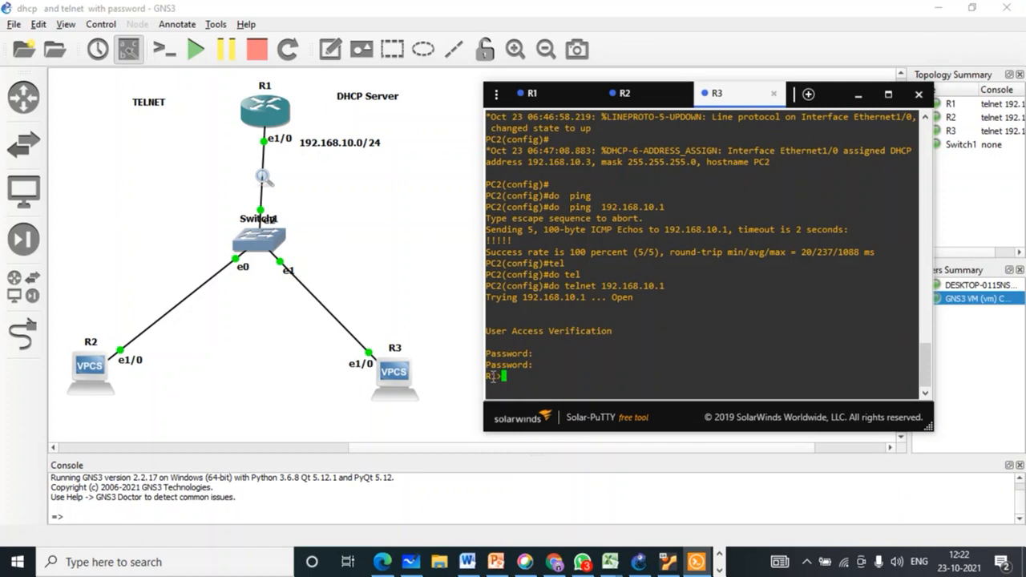
Step: Enter privileged EXEC mode on R1 with its enable password
{"action": "type", "text": "en"}
{"action": "key", "text": "Tab"}
{"action": "key", "text": "Return"}
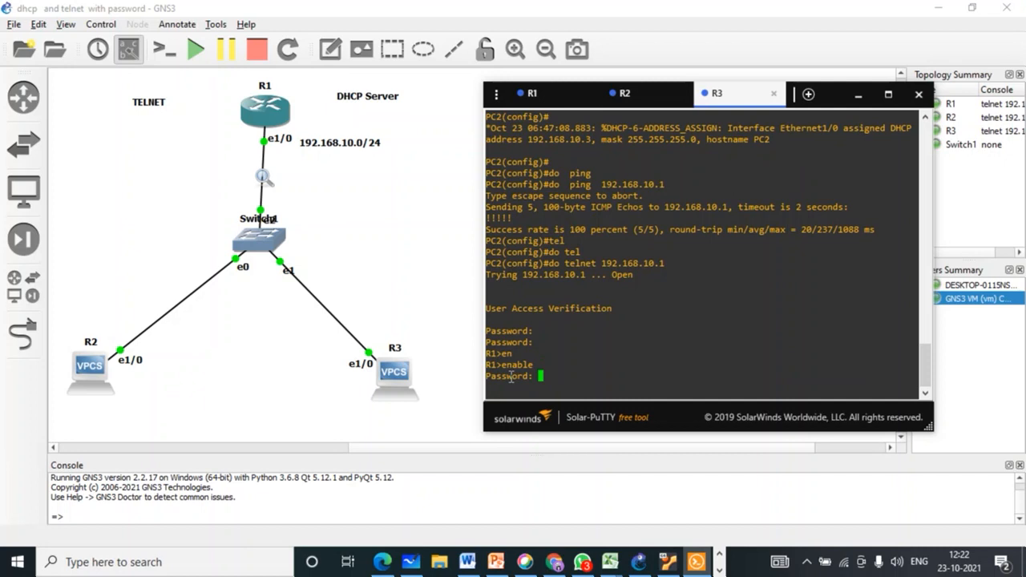
{"action": "key", "text": "Return"}
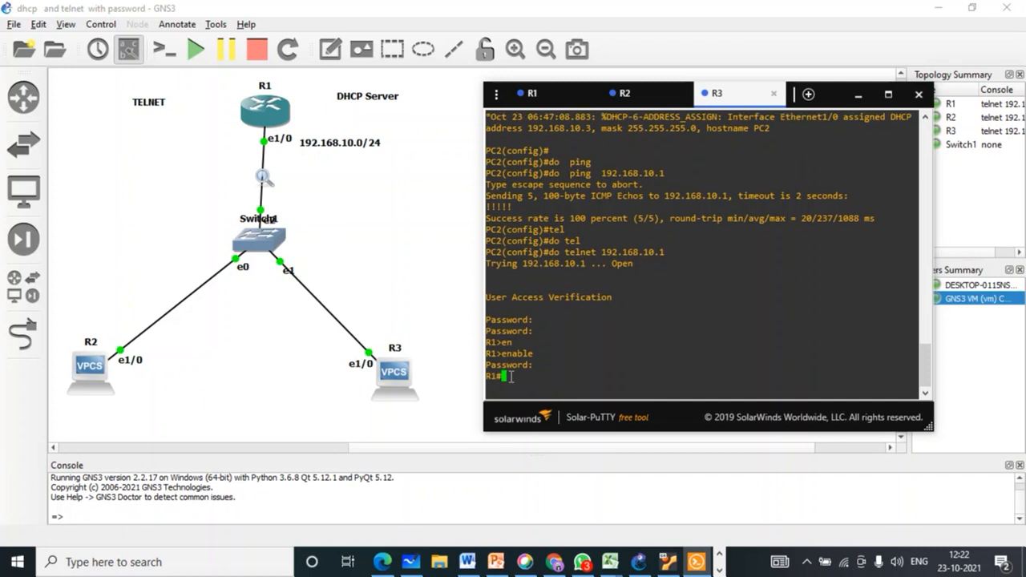
{"action": "key", "text": "Return"}
{"action": "key", "text": "Return"}
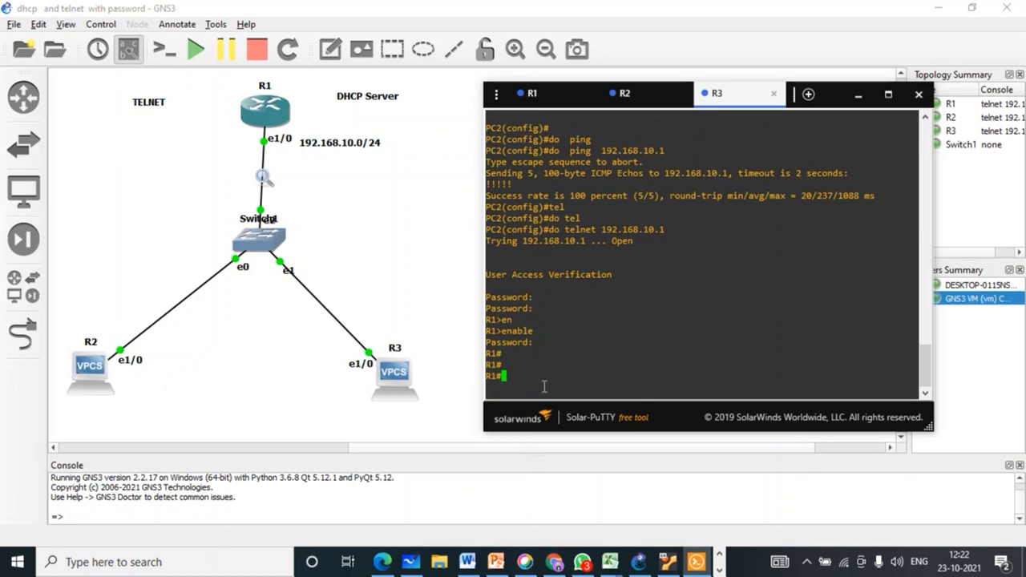
Step: Switch R1 into global configuration mode, retrying after a mistyped configure command
{"action": "type", "text": "confnf"}
{"action": "key", "text": "Return"}
{"action": "key", "text": "Return"}
{"action": "key", "text": "Return"}
{"action": "key", "text": "Return"}
{"action": "type", "text": "con"}
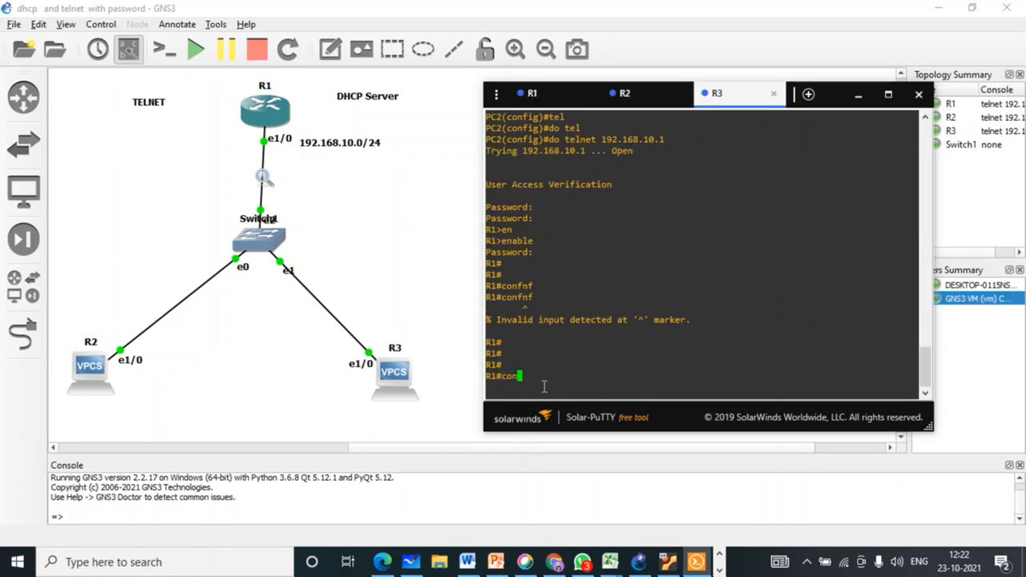
{"action": "type", "text": "f"}
{"action": "key", "text": "Tab"}
{"action": "key", "text": "Return"}
{"action": "key", "text": "Return"}
{"action": "key", "text": "Return"}
Step: Display R1's running configuration with do show running-config
{"action": "type", "text": "do sh"}
{"action": "key", "text": "Tab"}
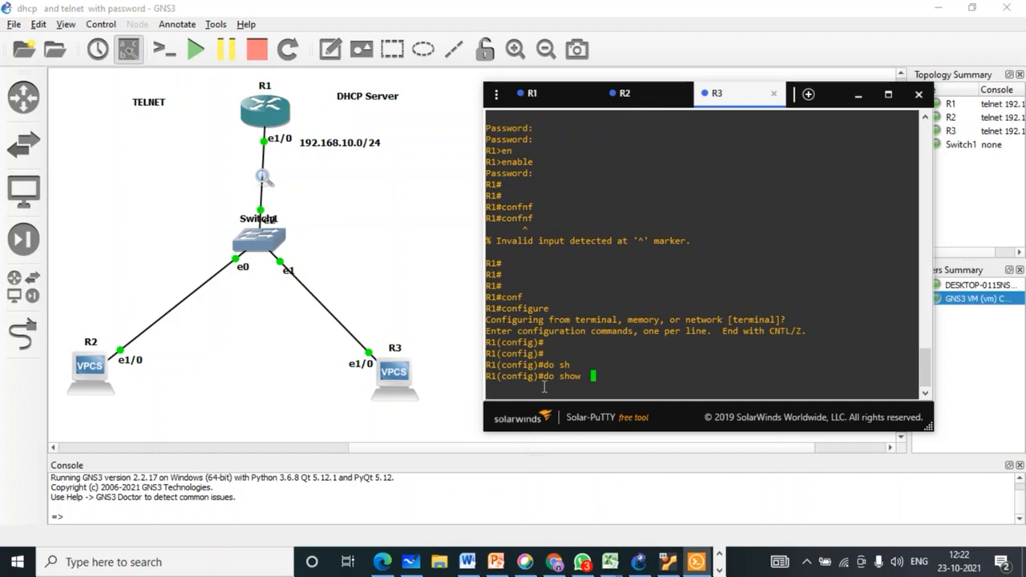
{"action": "type", "text": "run"}
{"action": "key", "text": "Tab"}
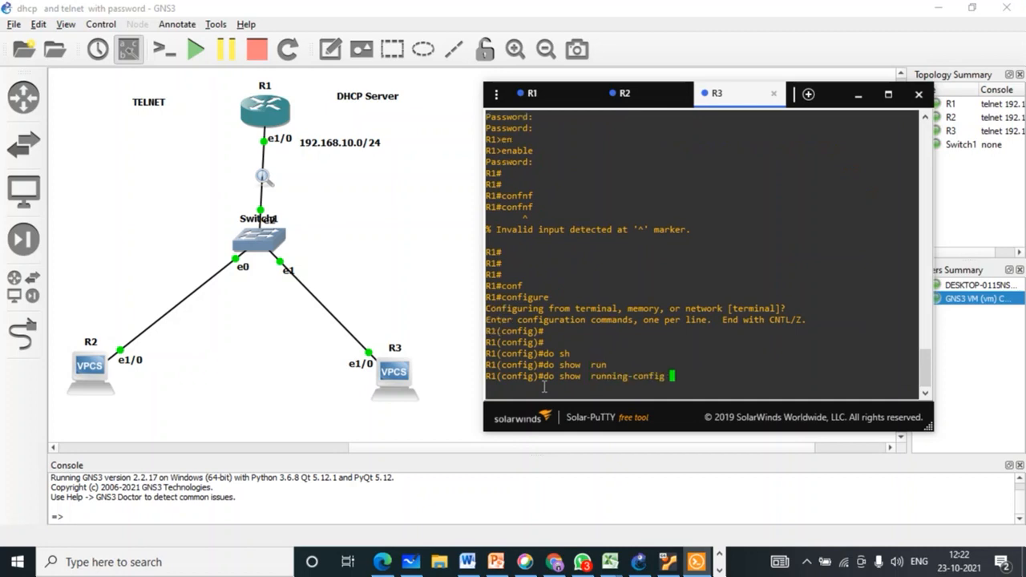
{"action": "key", "text": "Return"}
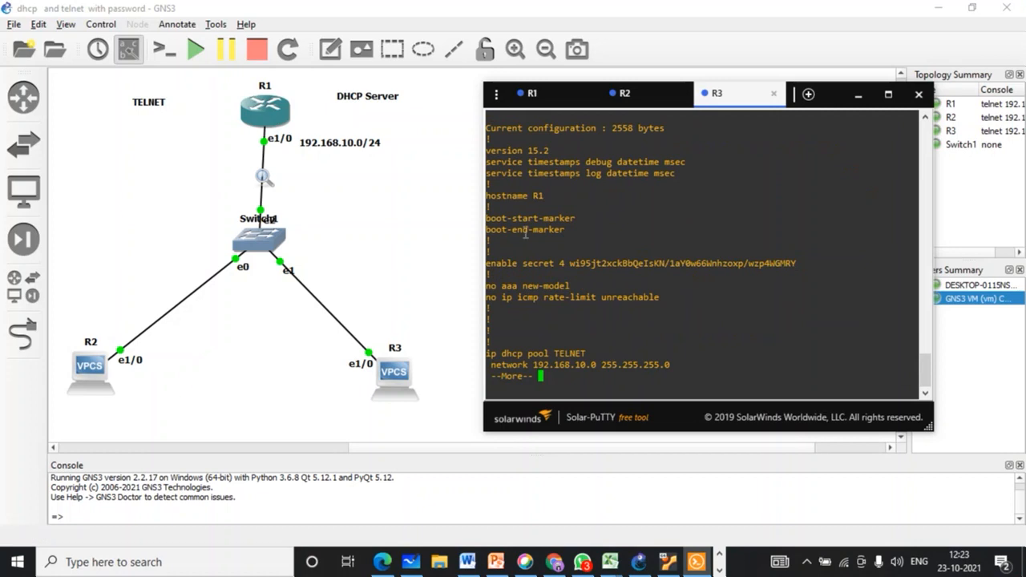
Step: Page through R1's running config and highlight the TELNET pool's network, DNS server and router lines
{"action": "key", "text": "space"}
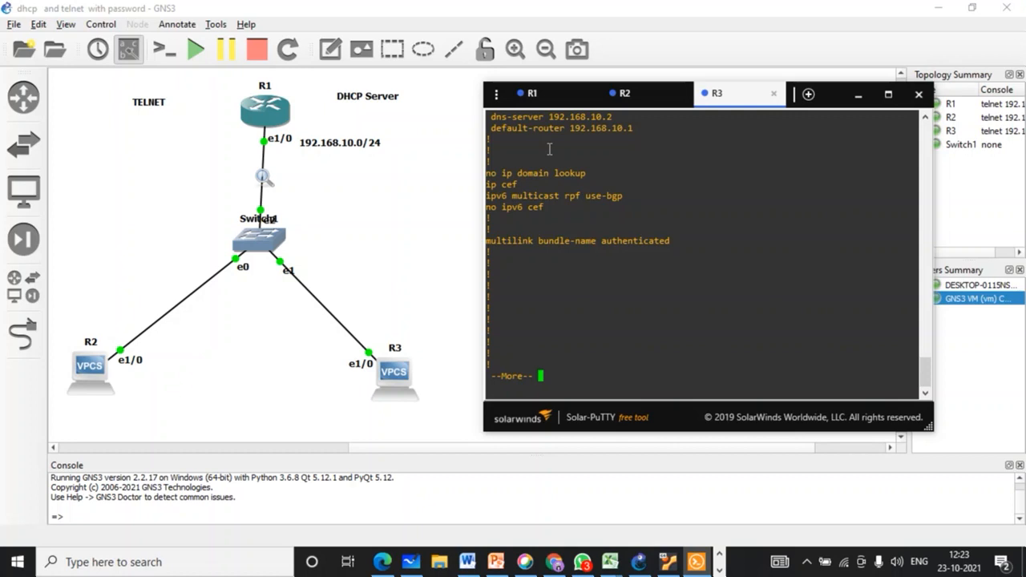
{"action": "key", "text": "space"}
{"action": "scroll", "coordinate": [694, 318], "scroll_direction": "up", "scroll_amount": 8}
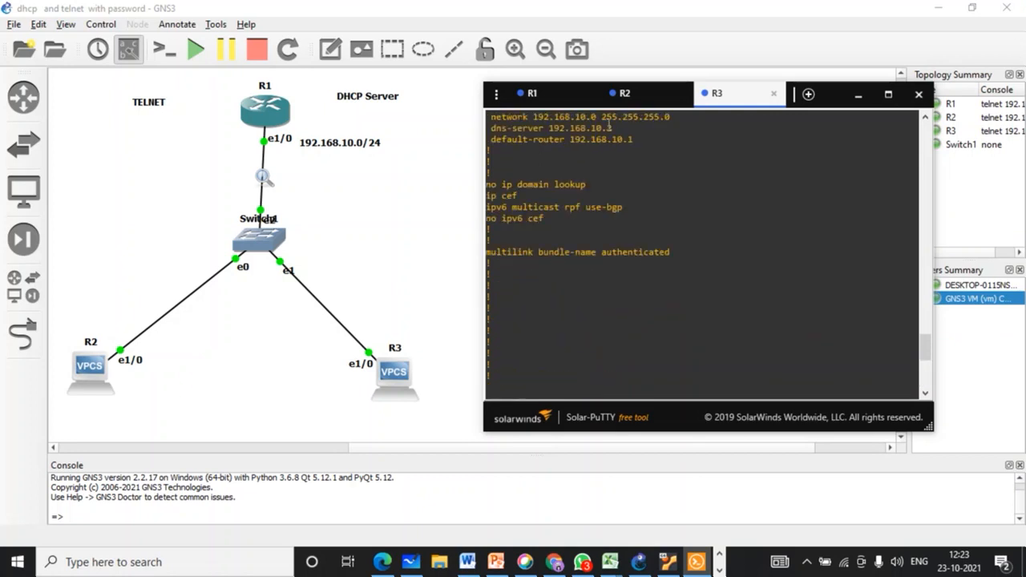
{"action": "left_click_drag", "start_coordinate": [613, 129], "coordinate": [495, 129]}
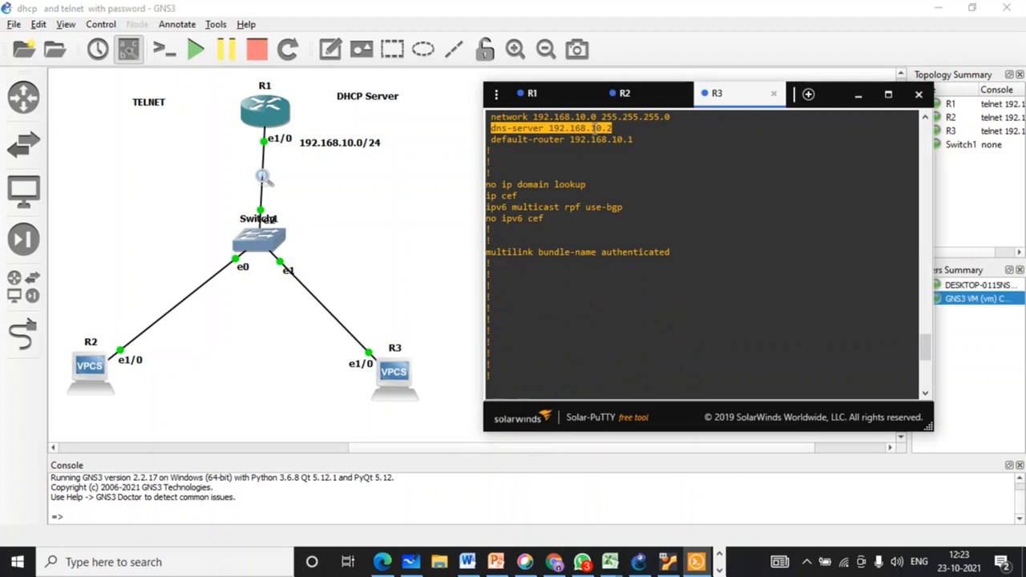
{"action": "left_click_drag", "start_coordinate": [634, 141], "coordinate": [486, 112]}
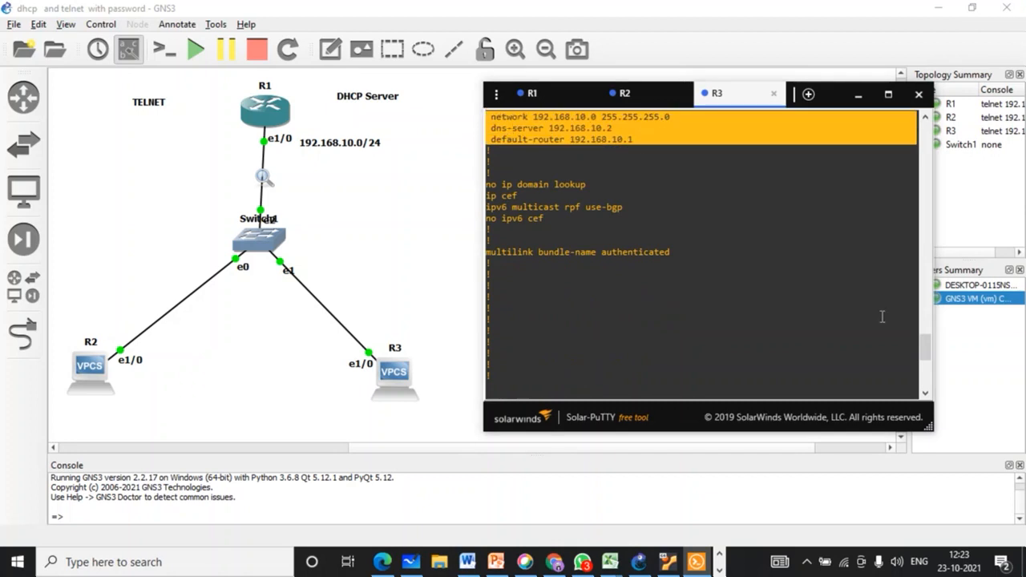
Step: Scroll up to the ip dhcp pool TELNET header and highlight the whole pool block
{"action": "left_click", "coordinate": [927, 121]}
{"action": "left_click", "coordinate": [927, 121]}
{"action": "left_click", "coordinate": [927, 121]}
{"action": "left_click", "coordinate": [927, 121]}
{"action": "left_click", "coordinate": [927, 121]}
{"action": "left_click", "coordinate": [927, 121]}
{"action": "left_click", "coordinate": [927, 121]}
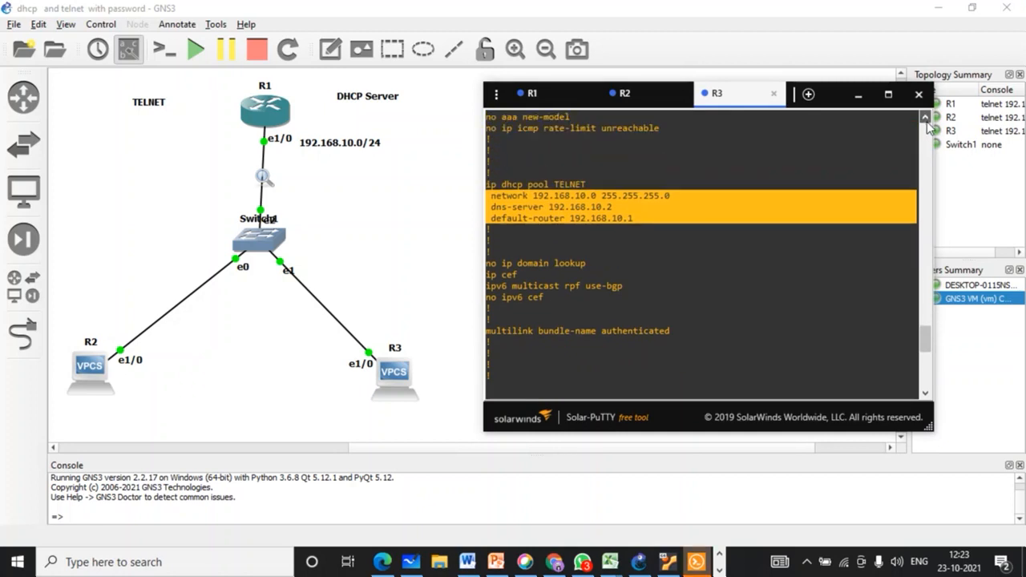
{"action": "left_click", "coordinate": [927, 121]}
{"action": "left_click", "coordinate": [927, 121]}
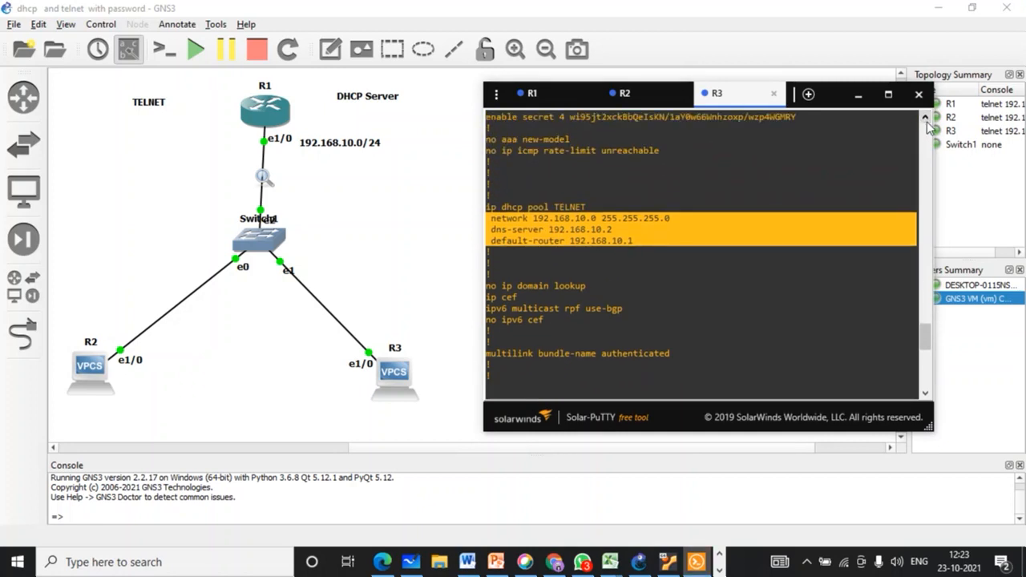
{"action": "left_click", "coordinate": [652, 248]}
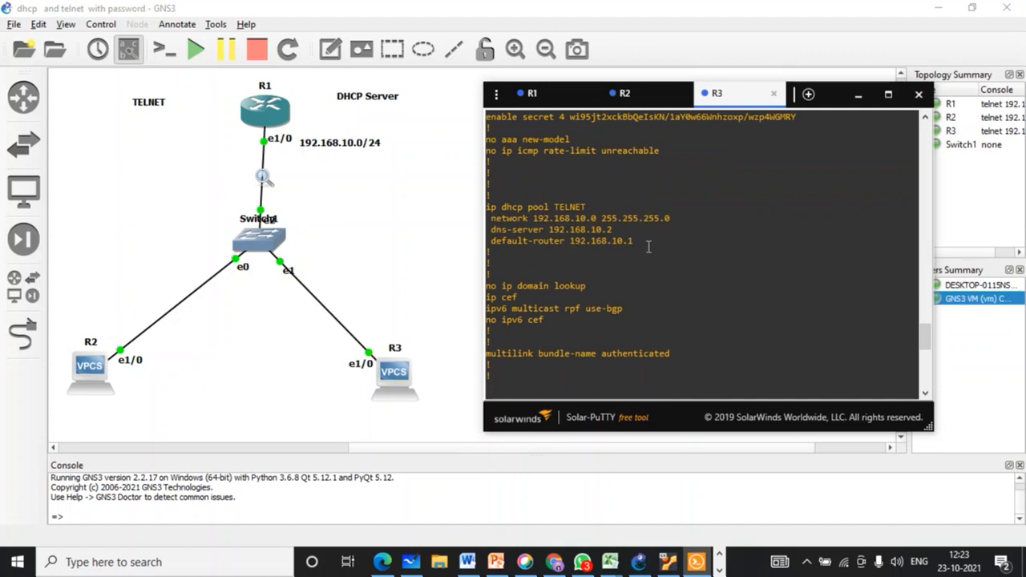
{"action": "left_click_drag", "start_coordinate": [649, 246], "coordinate": [489, 141]}
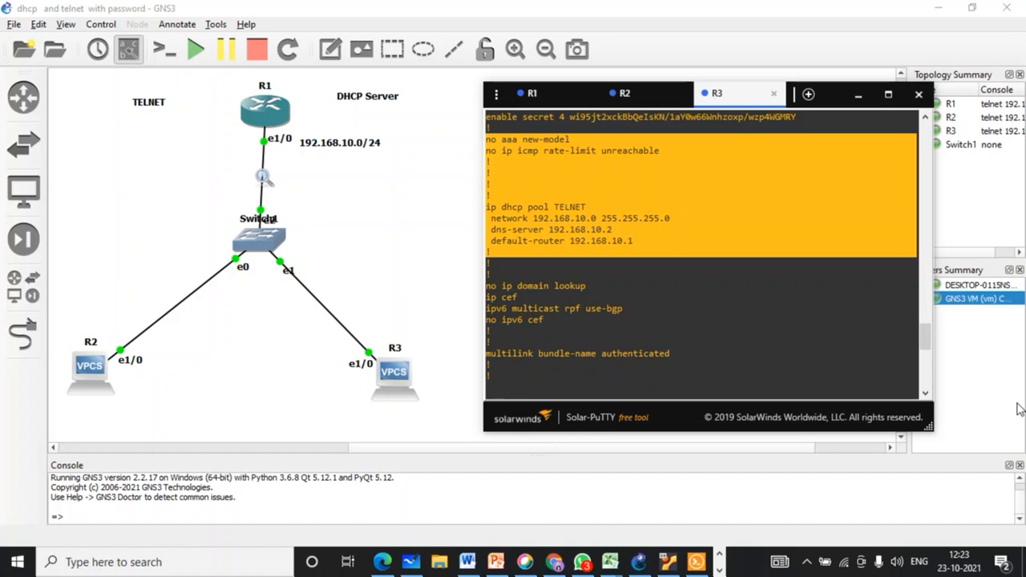
{"action": "left_click", "coordinate": [702, 357]}
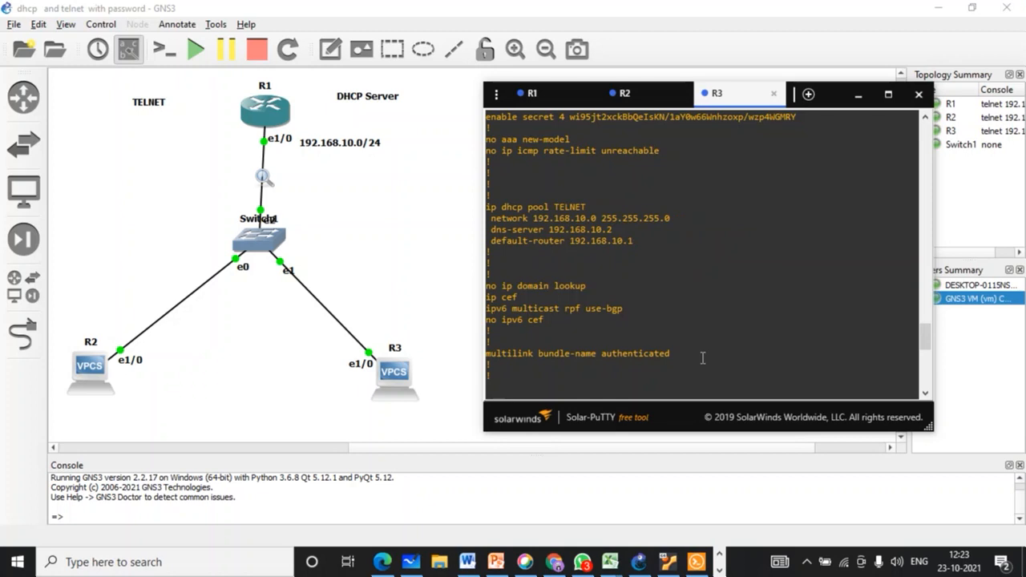
Step: Check the HCL CTT Group 3 chat, then page R1's config to Ethernet1/0 at 192.168.10.1 255.255.255.0
{"action": "left_click", "coordinate": [580, 564]}
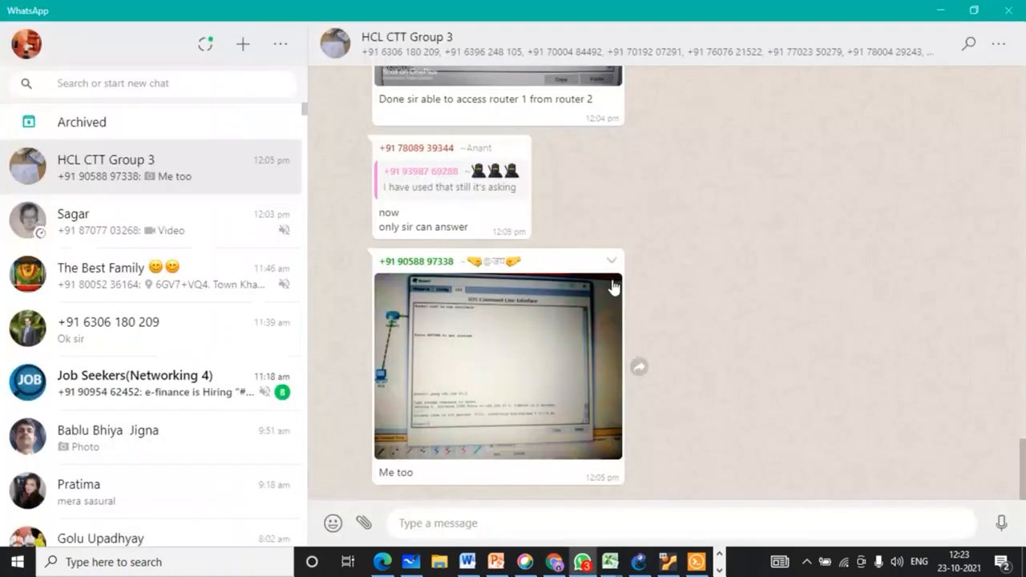
{"action": "scroll", "coordinate": [615, 287], "scroll_direction": "up", "scroll_amount": 5}
{"action": "scroll", "coordinate": [613, 286], "scroll_direction": "up", "scroll_amount": 1}
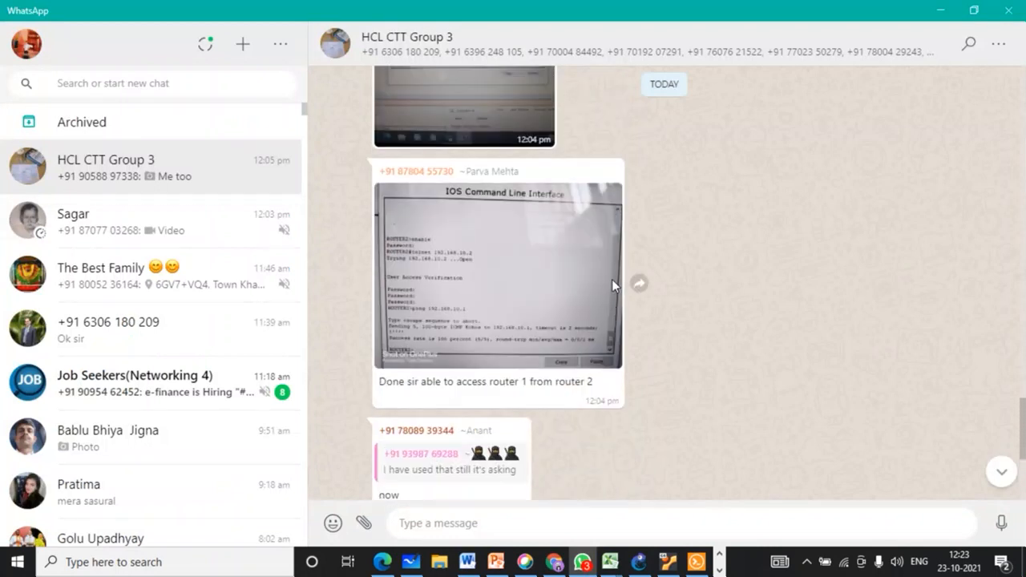
{"action": "scroll", "coordinate": [612, 279], "scroll_direction": "down", "scroll_amount": 3}
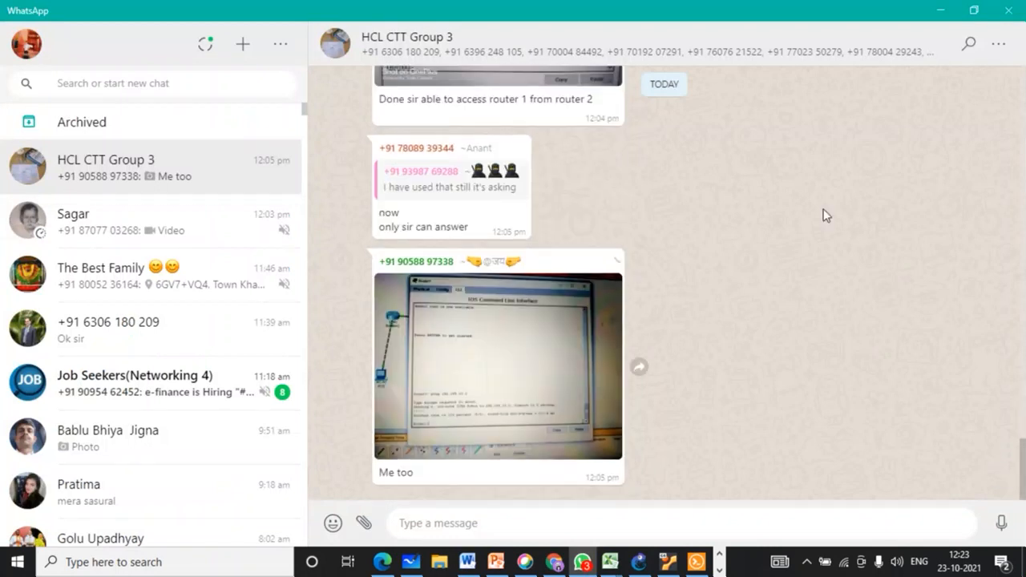
{"action": "left_click", "coordinate": [943, 12]}
{"action": "key", "text": "space"}
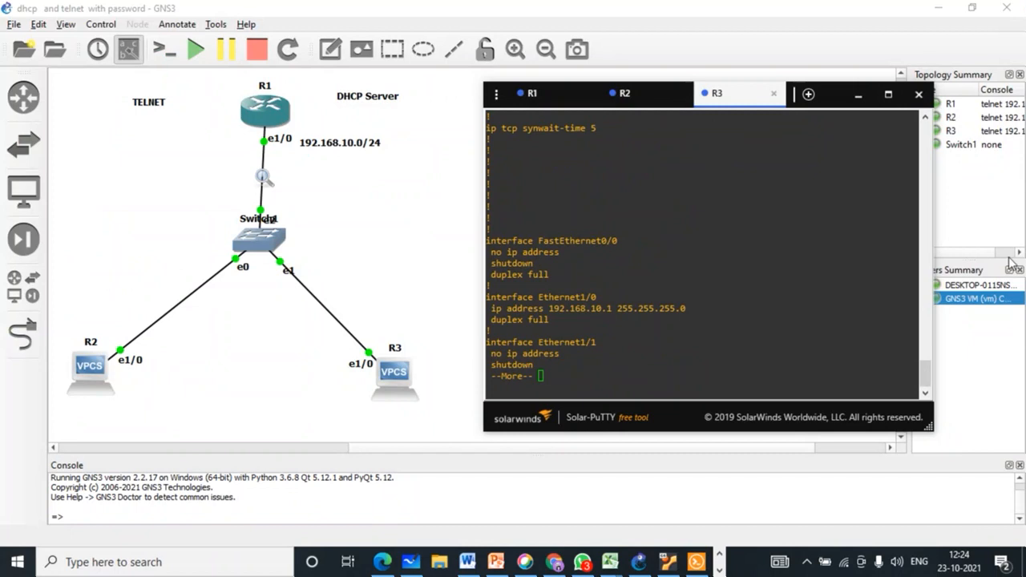
Step: Close R3's Solar-PuTTY console window so the GNS3 topology is visible
{"action": "left_click", "coordinate": [919, 94]}
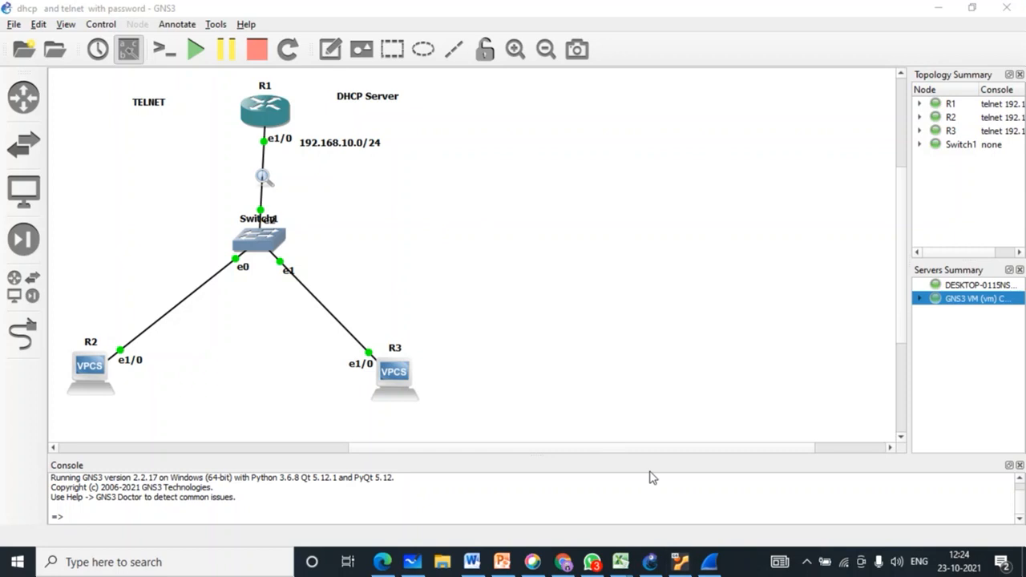
{"action": "mouse_move", "coordinate": [702, 567]}
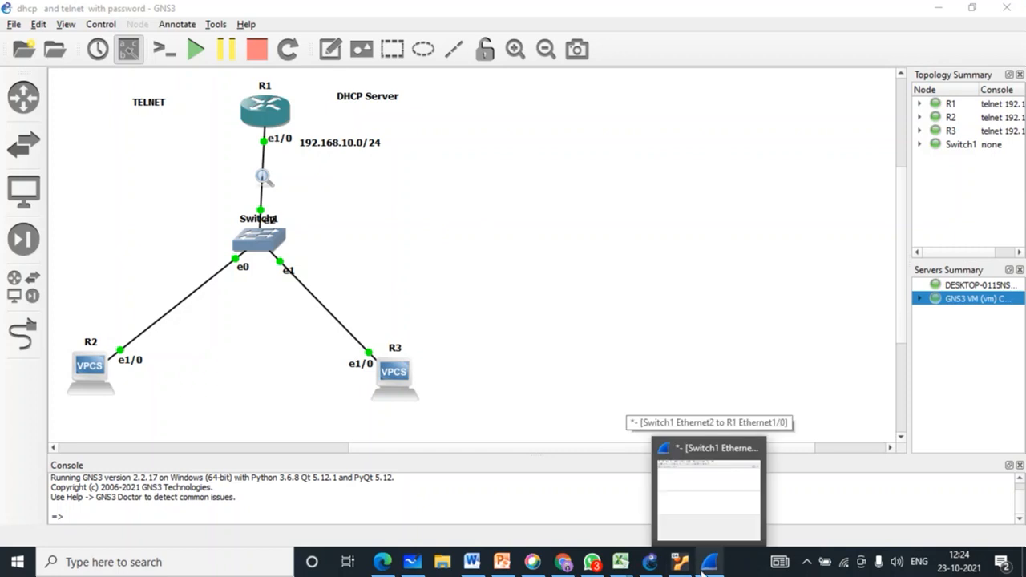
Step: Filter the Switch1–R1 Wireshark capture to telnet (no matches), then reopen R3's console in GNS3
{"action": "left_click", "coordinate": [703, 567]}
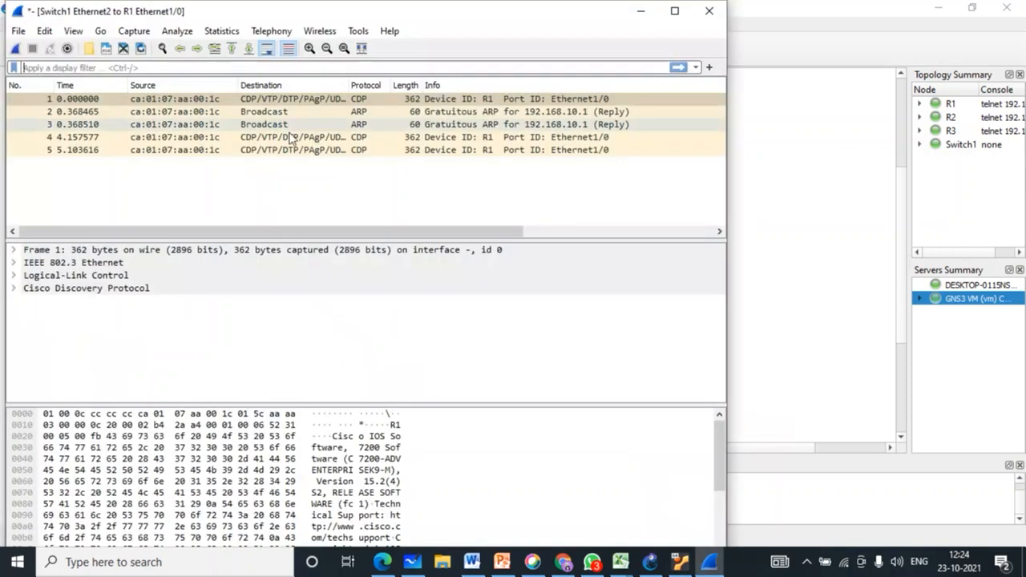
{"action": "left_click", "coordinate": [225, 67]}
{"action": "type", "text": "tel"}
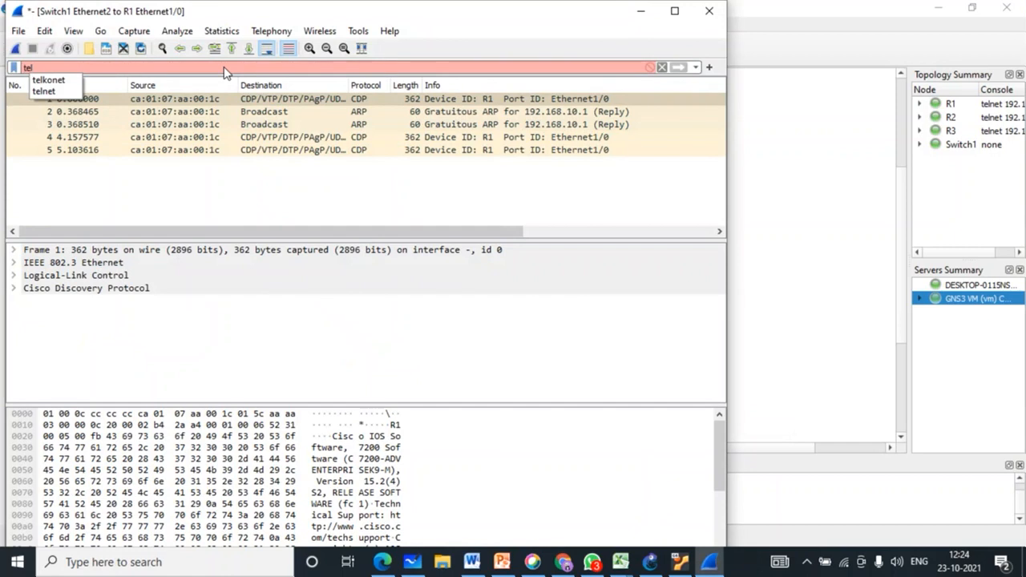
{"action": "left_click", "coordinate": [63, 92]}
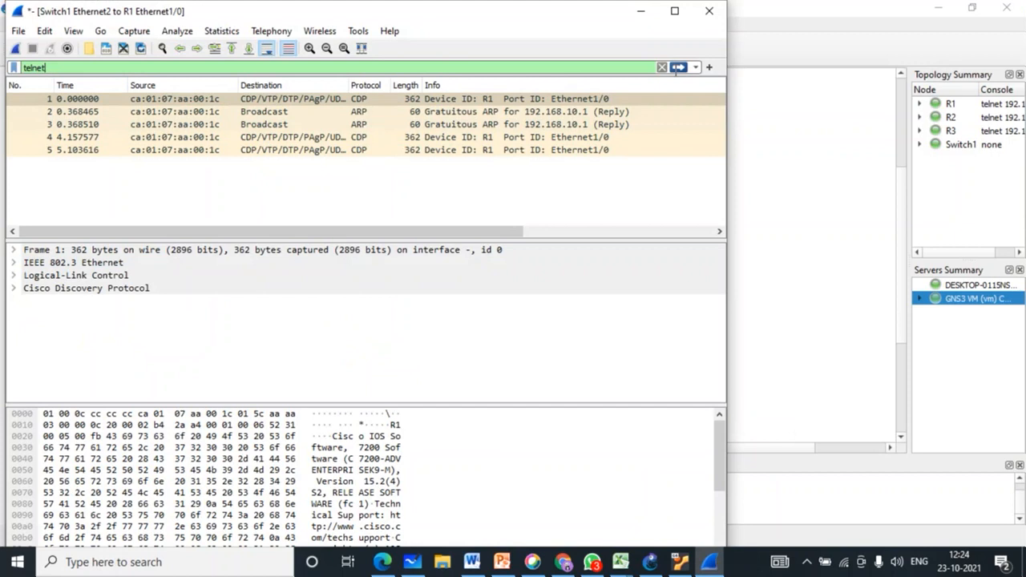
{"action": "left_click", "coordinate": [678, 68]}
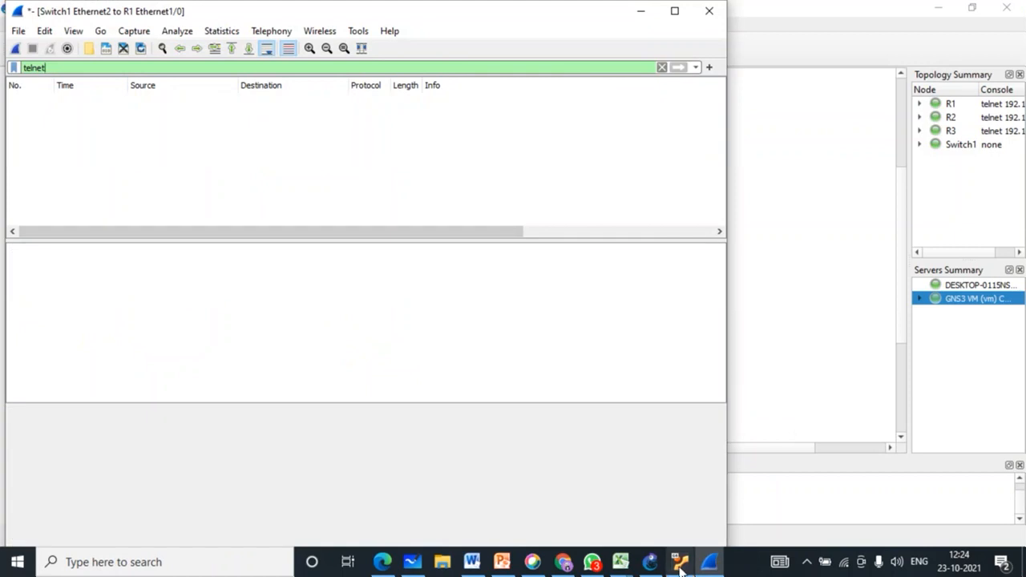
{"action": "left_click", "coordinate": [649, 562]}
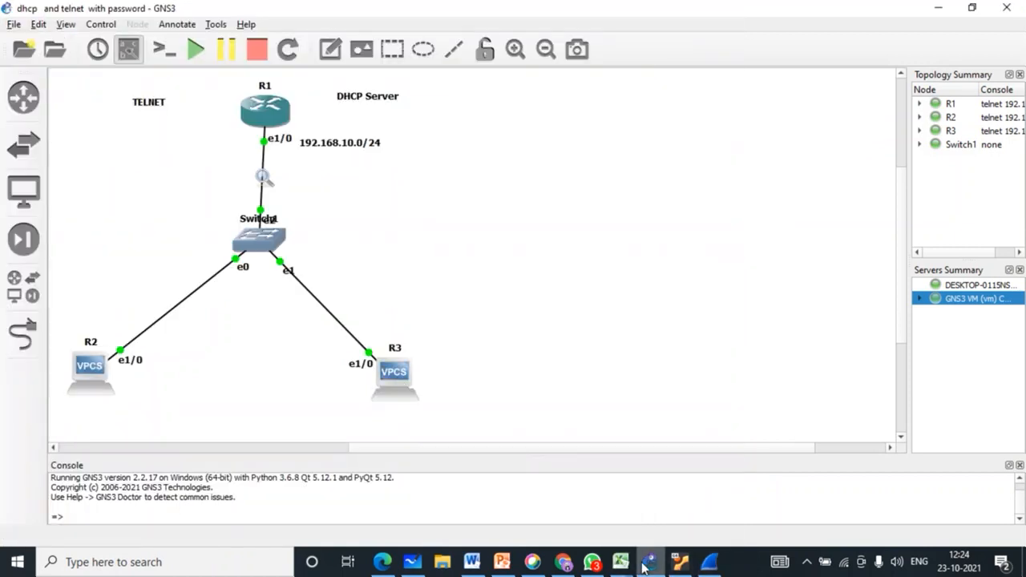
{"action": "double_click", "coordinate": [401, 381]}
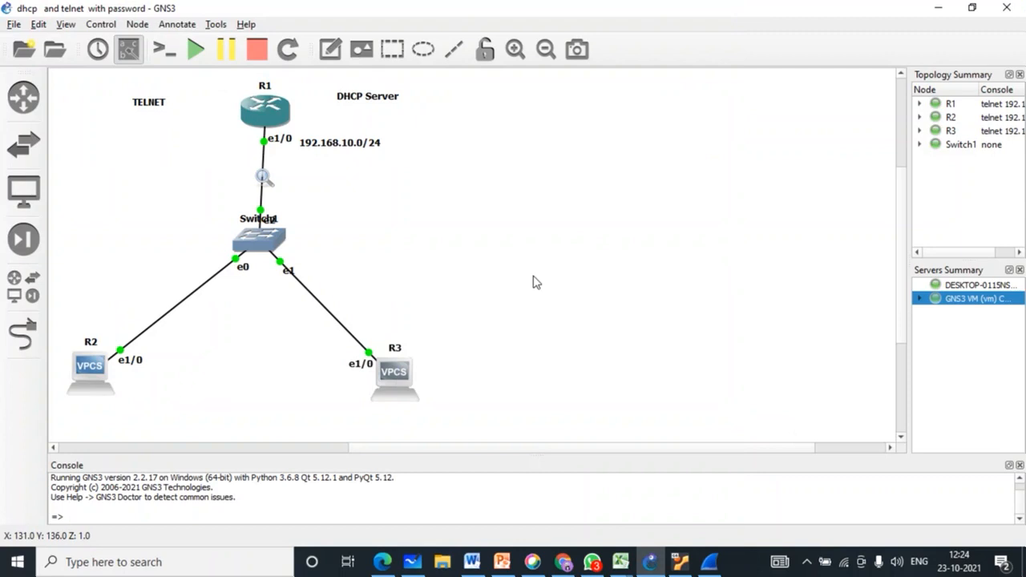
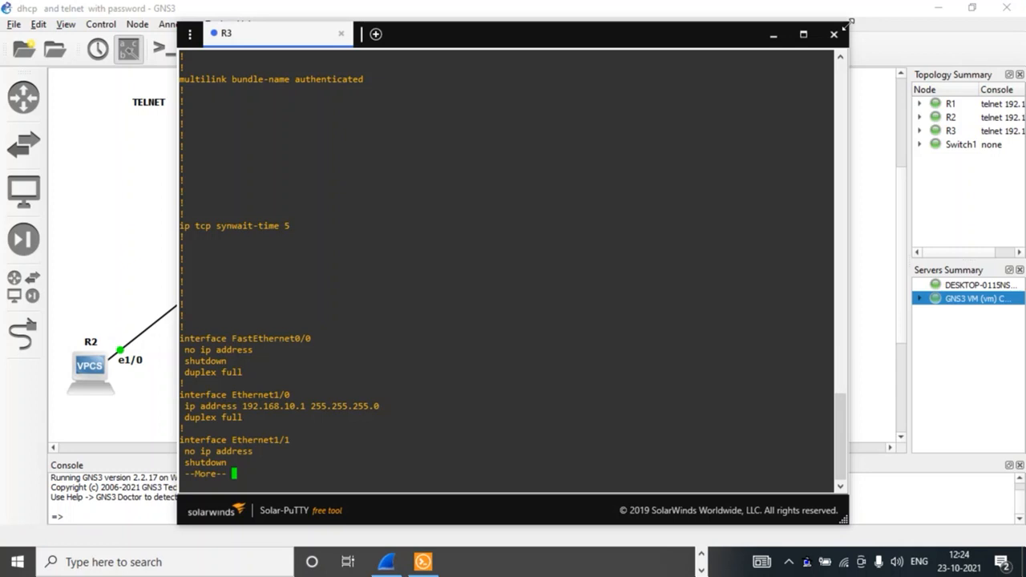
Step: Move the terminal aside to reveal R3 and end R1's paged configuration listing
{"action": "left_click_drag", "start_coordinate": [846, 26], "coordinate": [627, 225]}
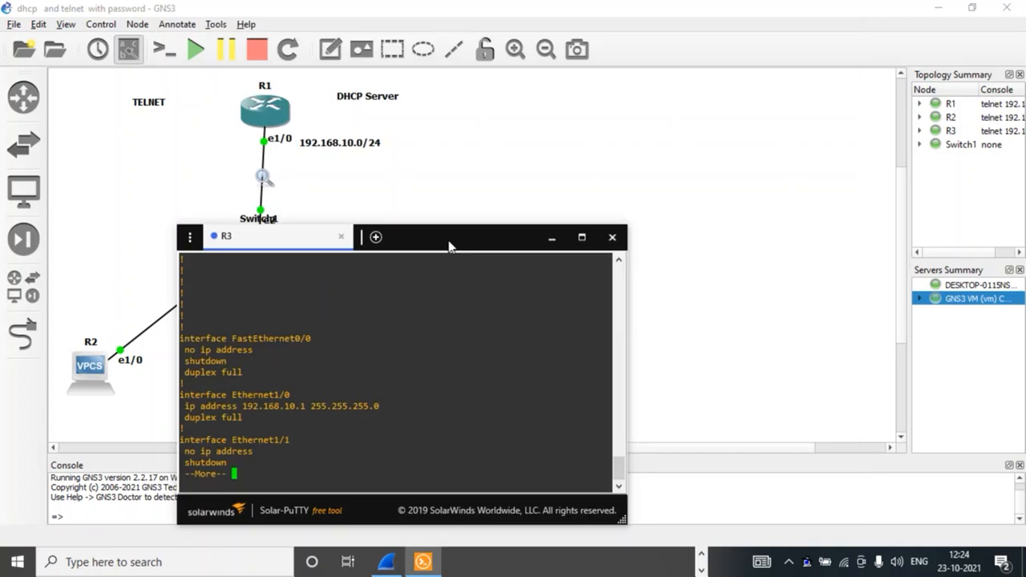
{"action": "left_click_drag", "start_coordinate": [449, 246], "coordinate": [702, 139]}
{"action": "key", "text": "q"}
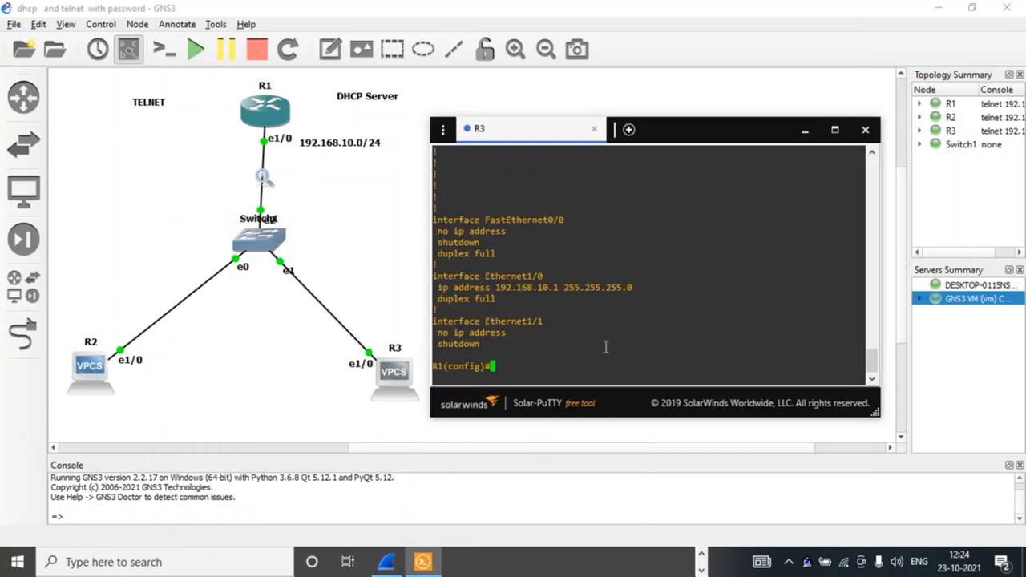
{"action": "key", "text": "Return"}
{"action": "key", "text": "Return"}
Step: Exit R1's configuration mode and close the telnet session to R1
{"action": "type", "text": "ex"}
{"action": "key", "text": "Tab"}
{"action": "key", "text": "Return"}
{"action": "key", "text": "Return"}
{"action": "key", "text": "Return"}
{"action": "type", "text": "ex"}
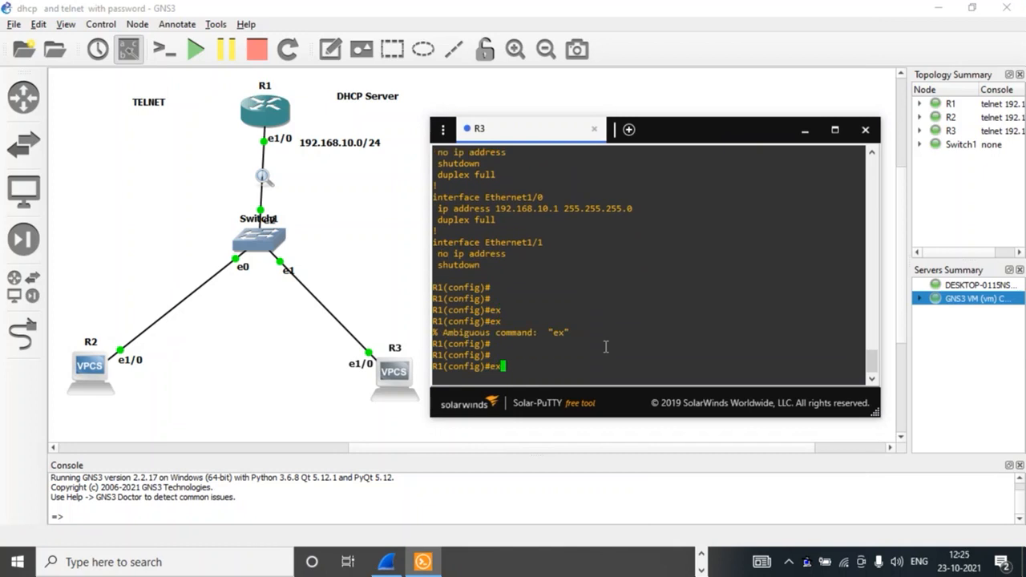
{"action": "key", "text": "Tab"}
{"action": "type", "text": "i"}
{"action": "key", "text": "Tab"}
{"action": "key", "text": "Tab"}
{"action": "key", "text": "Return"}
{"action": "key", "text": "Return"}
{"action": "key", "text": "Return"}
{"action": "key", "text": "Return"}
{"action": "type", "text": "ex"}
{"action": "key", "text": "Tab"}
{"action": "key", "text": "Return"}
{"action": "key", "text": "Return"}
{"action": "key", "text": "Return"}
{"action": "key", "text": "Return"}
{"action": "key", "text": "Return"}
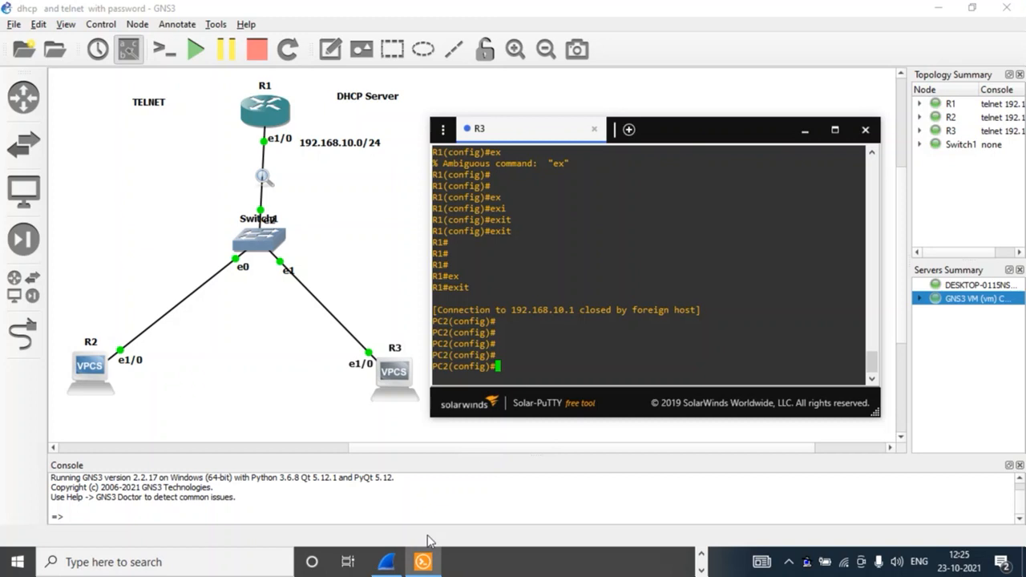
Step: From R3's console, run 'do telnet 192.168.10.1' to connect to R1 again
{"action": "left_click", "coordinate": [389, 561]}
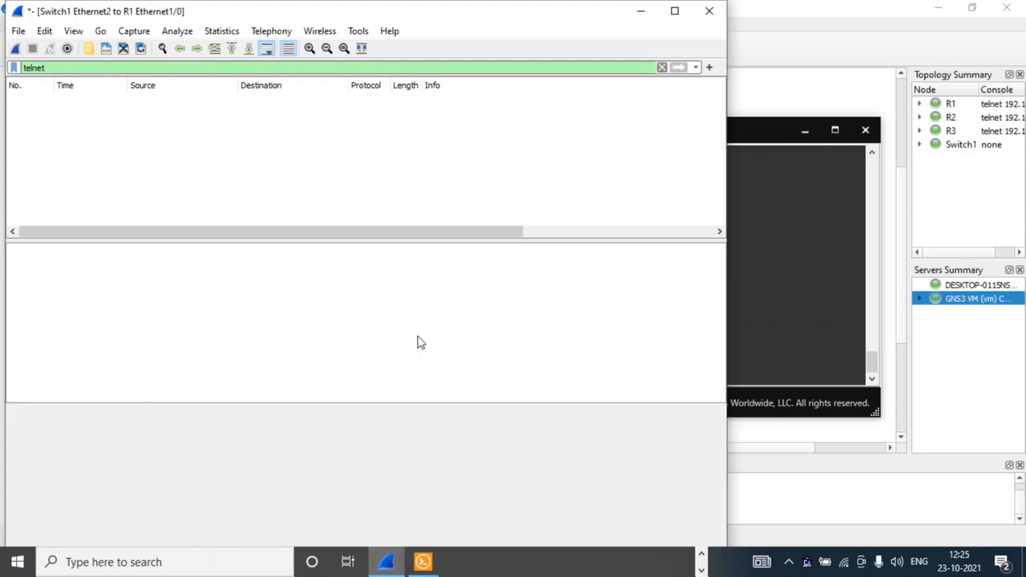
{"action": "left_click", "coordinate": [423, 561]}
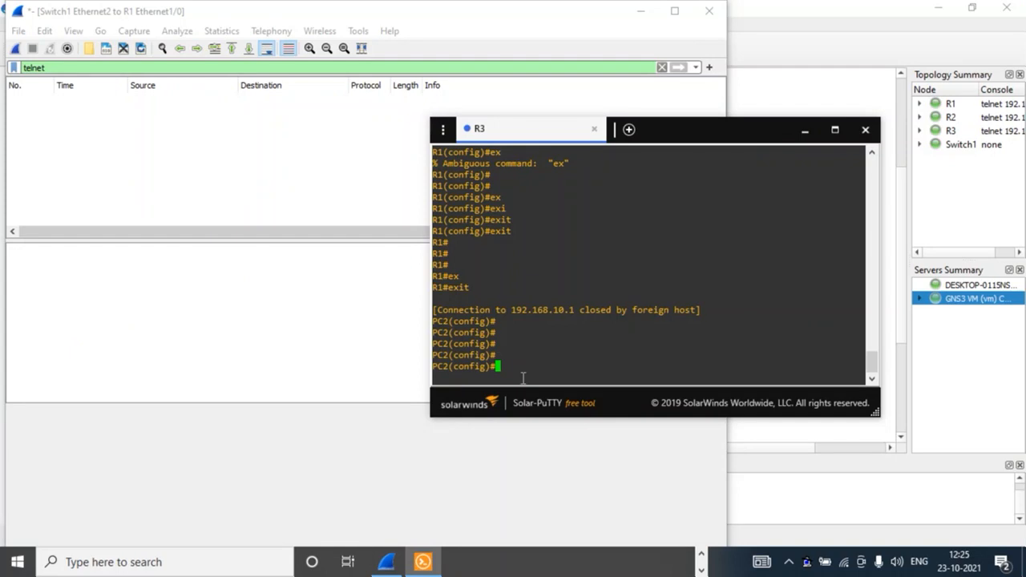
{"action": "key", "text": "Return"}
{"action": "key", "text": "Return"}
{"action": "key", "text": "Return"}
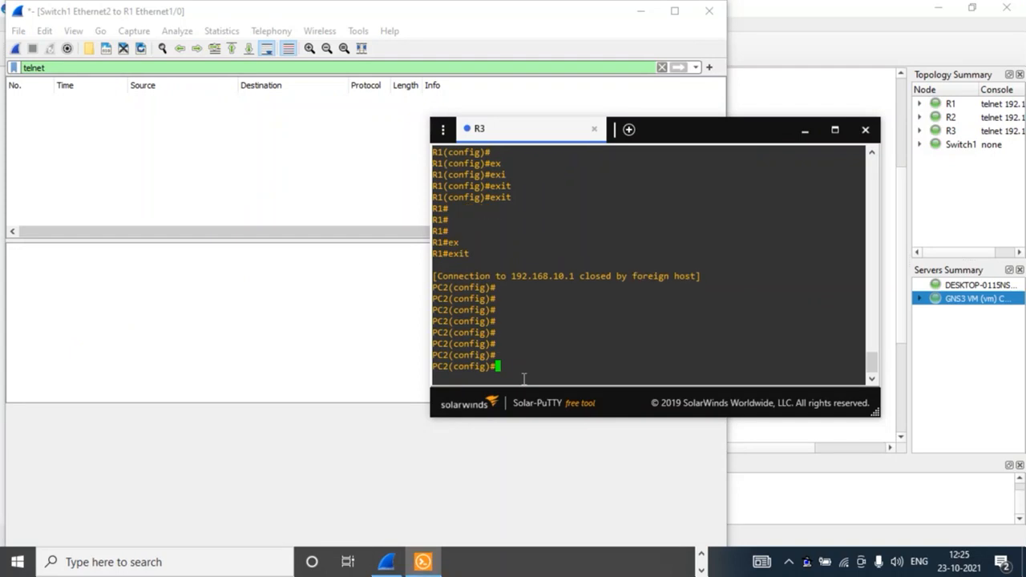
{"action": "type", "text": "do tel"}
{"action": "key", "text": "Tab"}
{"action": "type", "text": "192."}
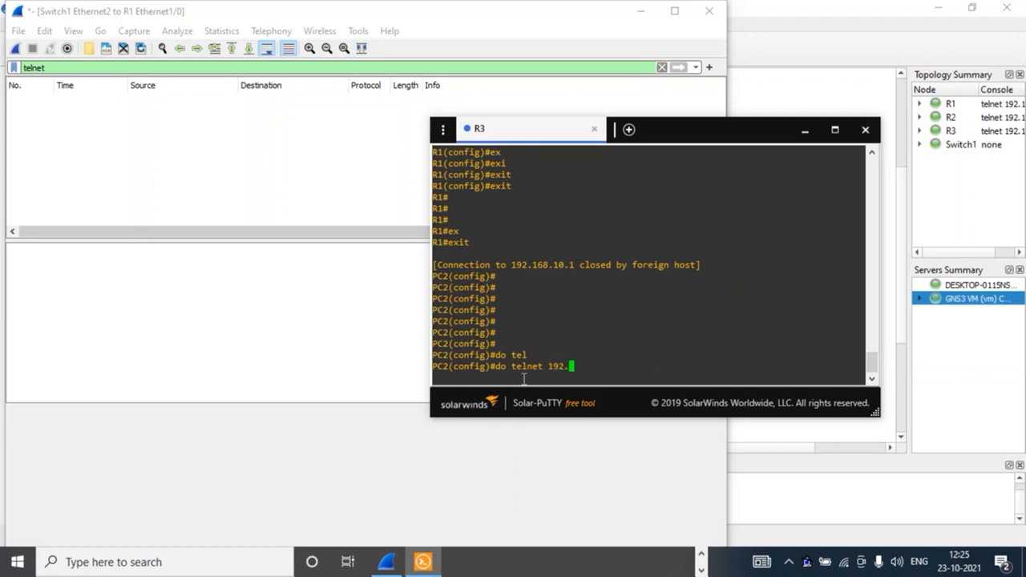
{"action": "type", "text": "168.10.1"}
{"action": "key", "text": "Return"}
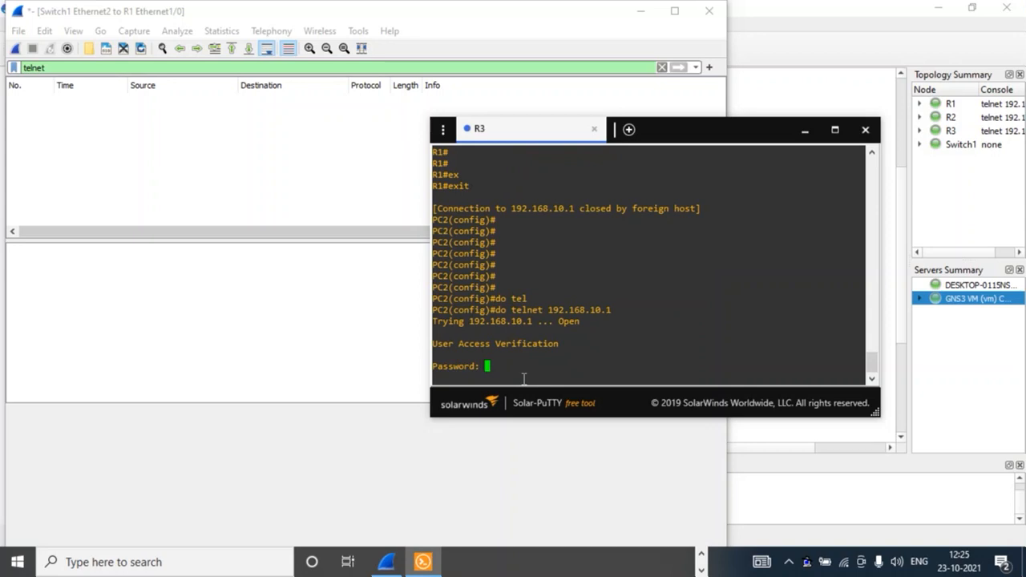
Step: Log in to R1 with its password and reach privileged mode with 'enable'
{"action": "key", "text": "Return"}
{"action": "type", "text": "en"}
{"action": "key", "text": "Tab"}
{"action": "key", "text": "Return"}
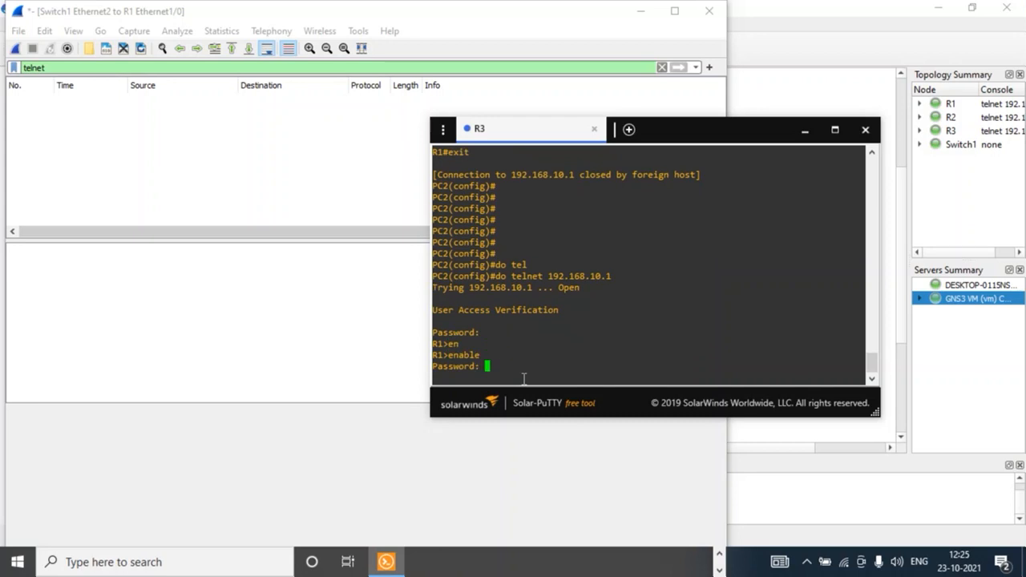
{"action": "key", "text": "Return"}
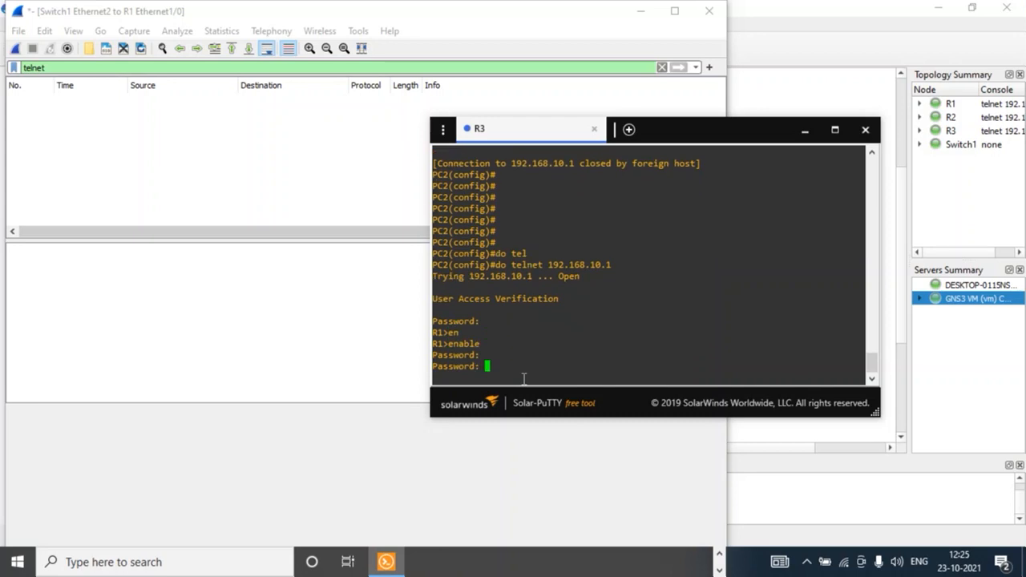
{"action": "key", "text": "Return"}
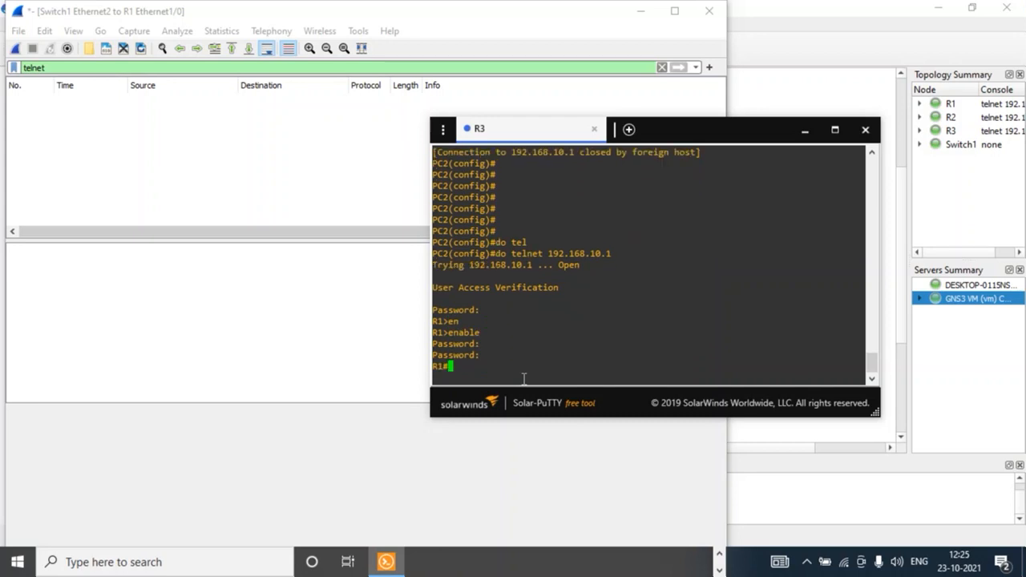
Step: Capture packets on the Switch1 Ethernet1 to R3 Ethernet1/0 link, accepting the default settings
{"action": "left_click", "coordinate": [151, 69]}
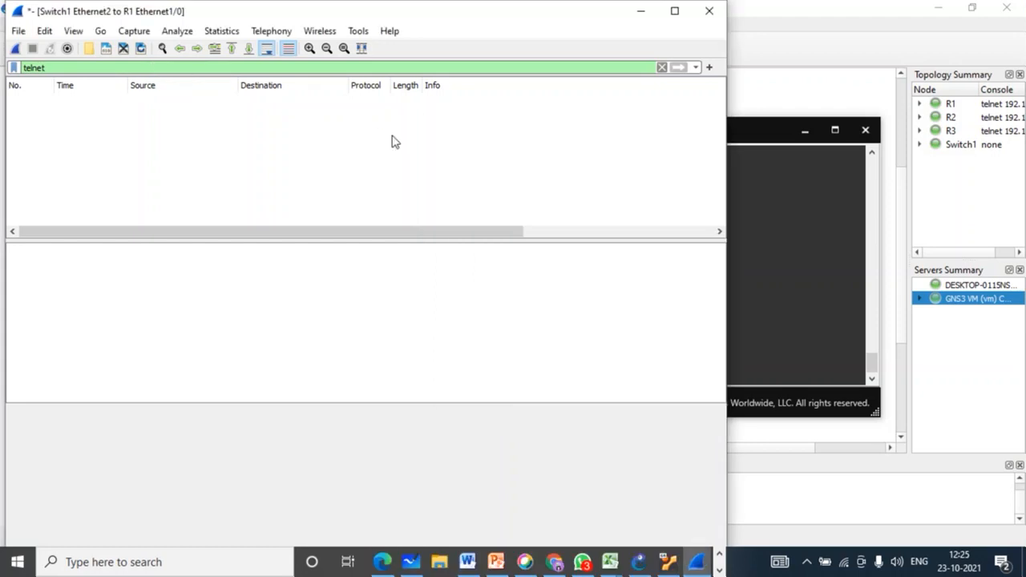
{"action": "left_click", "coordinate": [805, 131]}
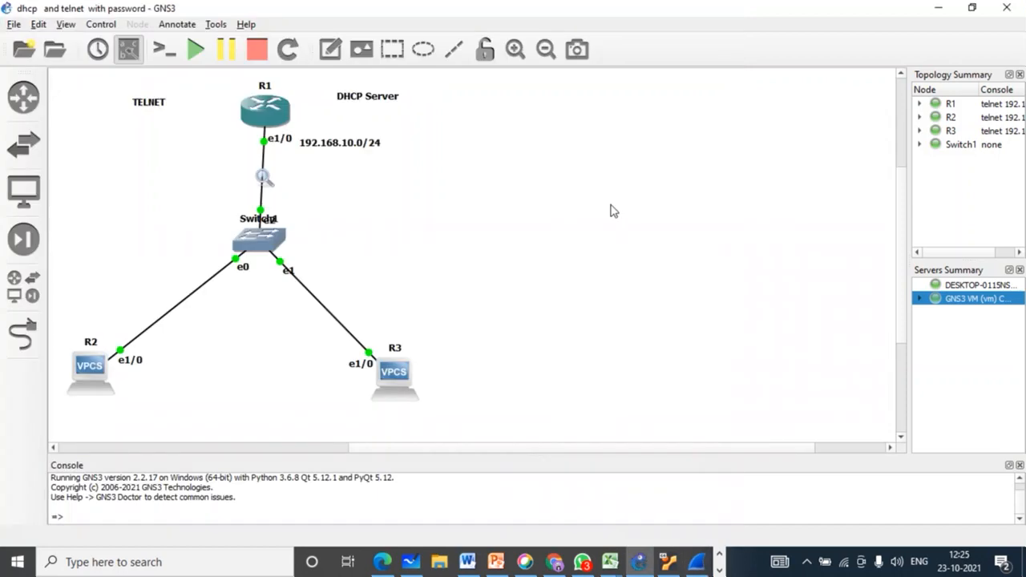
{"action": "right_click", "coordinate": [327, 315]}
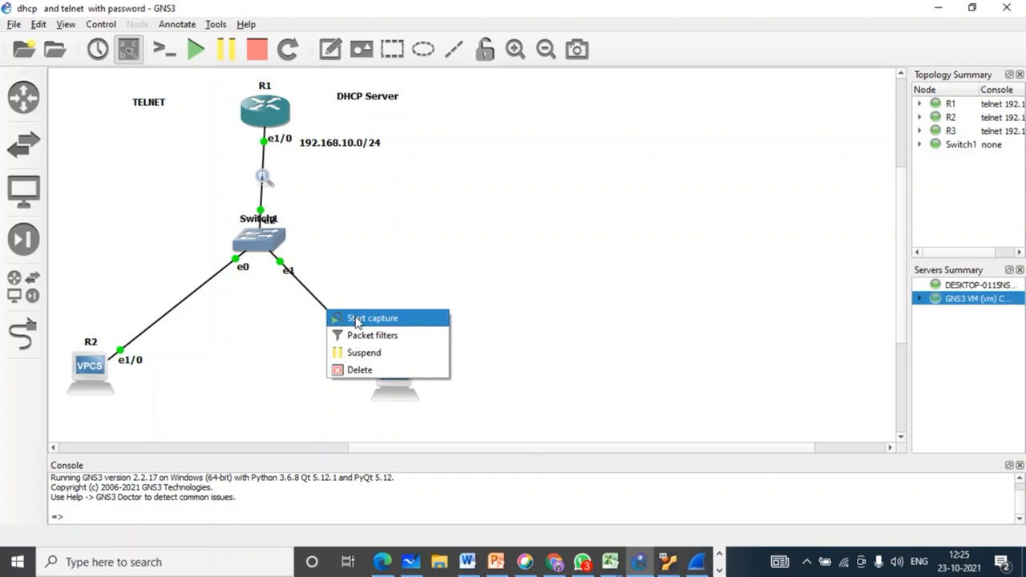
{"action": "left_click", "coordinate": [357, 320]}
{"action": "left_click", "coordinate": [590, 305]}
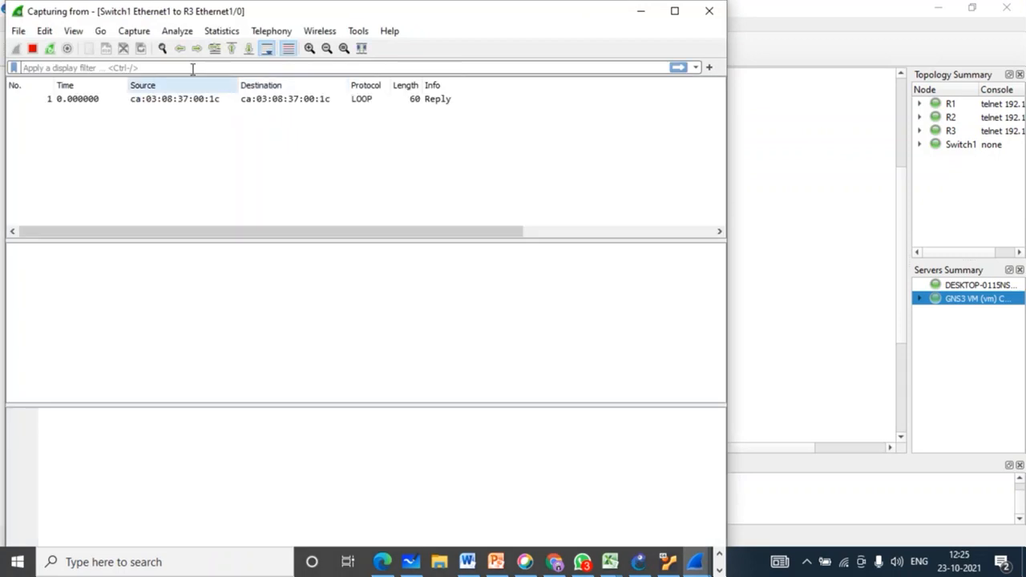
Step: Filter the current capture to telnet and inspect packet 3 in its own window
{"action": "left_click", "coordinate": [193, 68]}
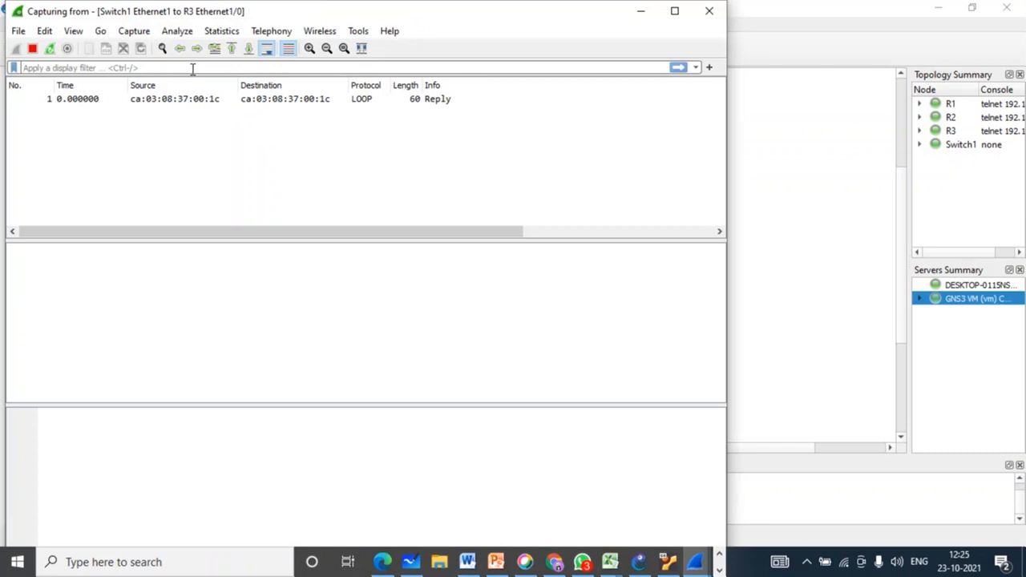
{"action": "type", "text": "tel"}
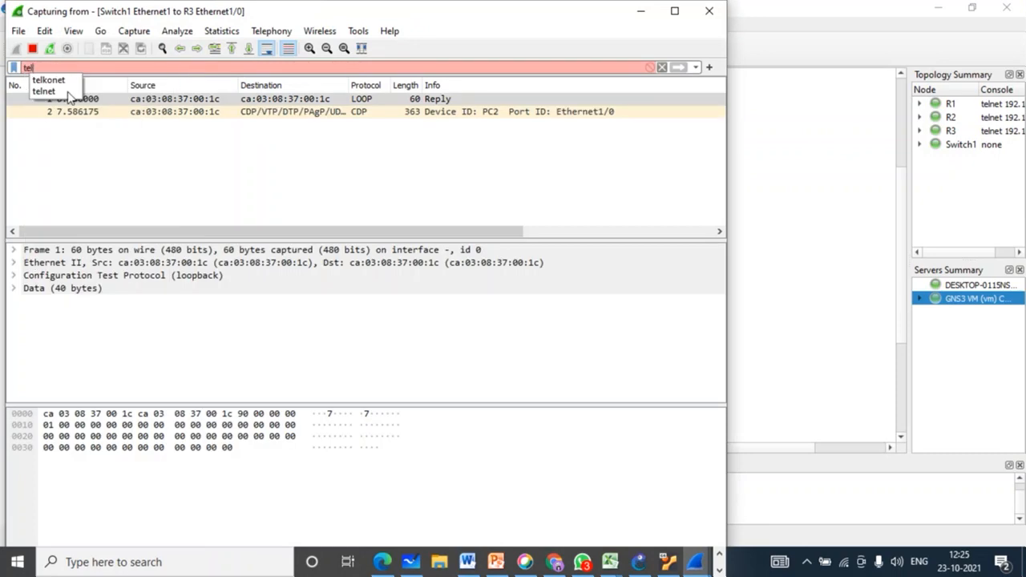
{"action": "left_click", "coordinate": [48, 92]}
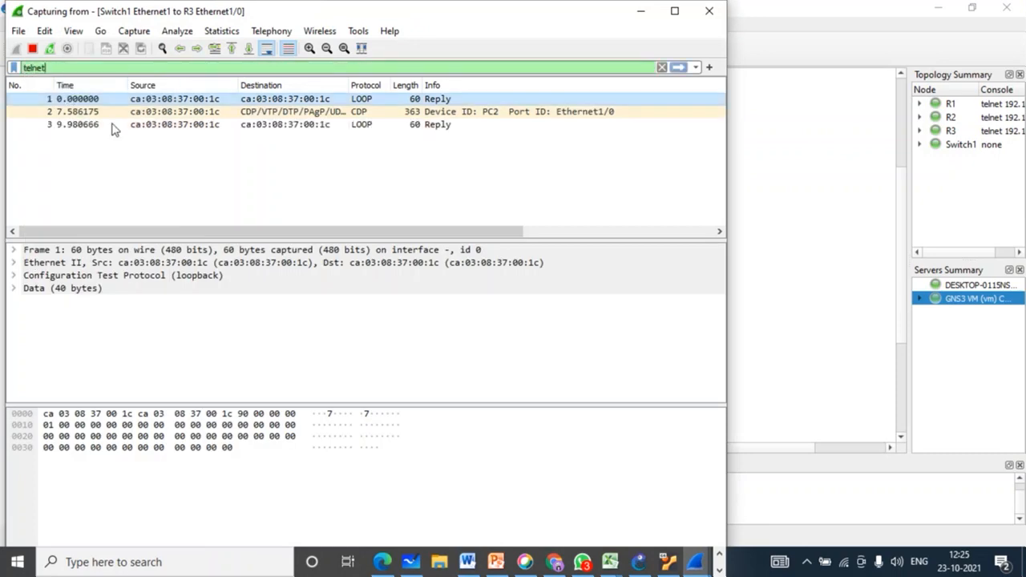
{"action": "double_click", "coordinate": [449, 126]}
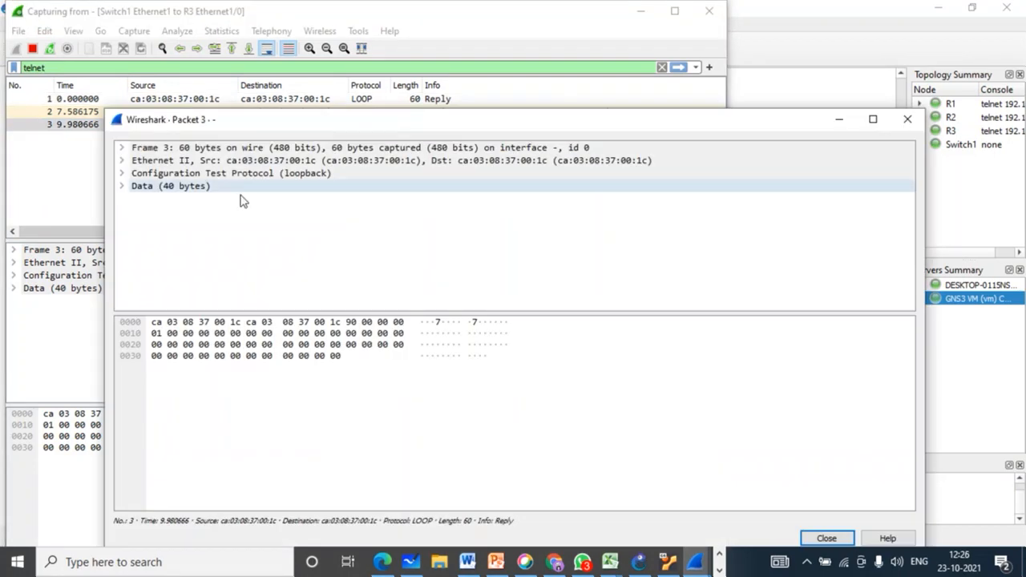
{"action": "left_click", "coordinate": [908, 118]}
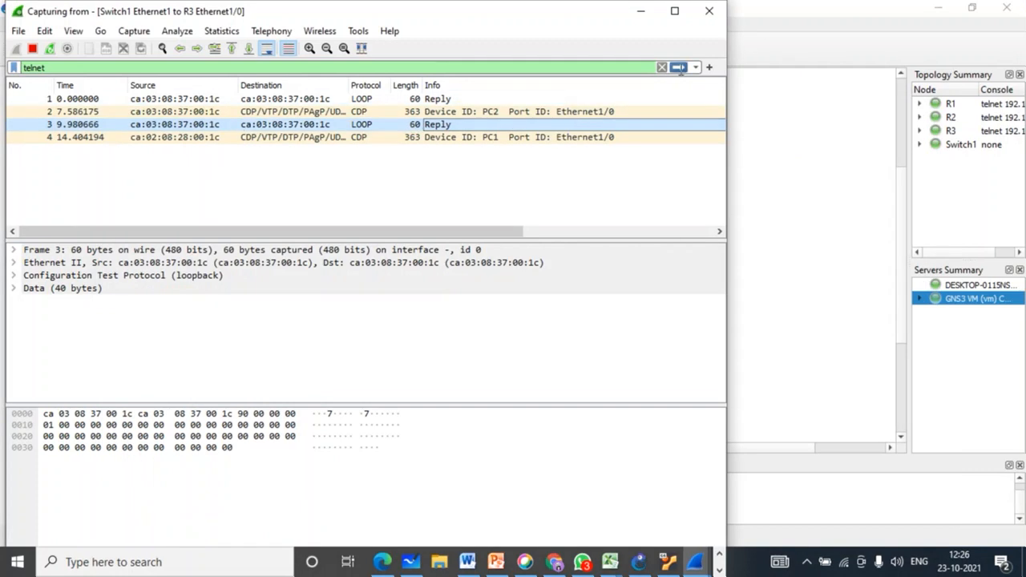
{"action": "left_click", "coordinate": [680, 67]}
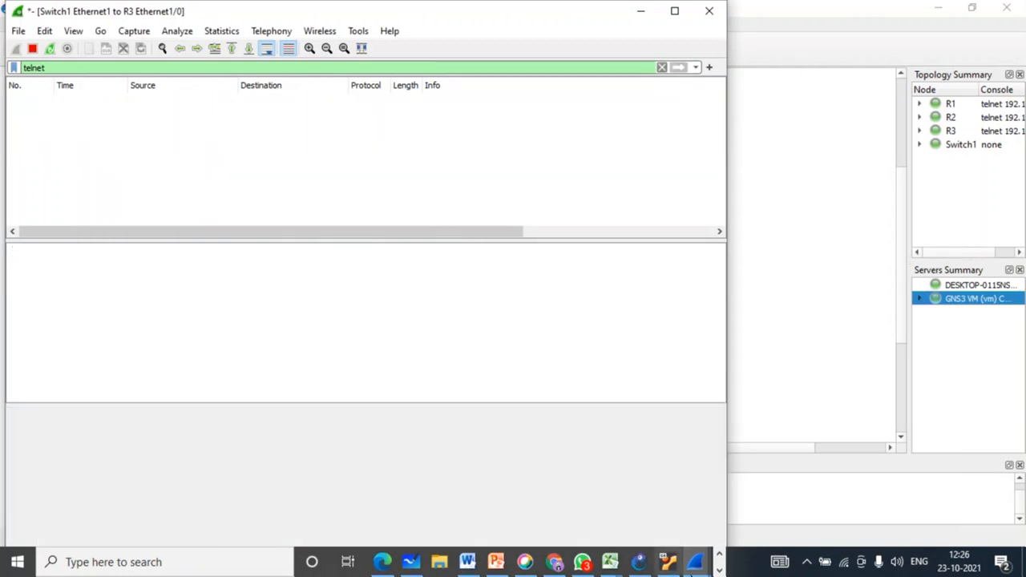
Step: Clear the telnet filter and quit Wireshark without saving the captured packets
{"action": "left_click", "coordinate": [720, 553]}
{"action": "left_click", "coordinate": [720, 569]}
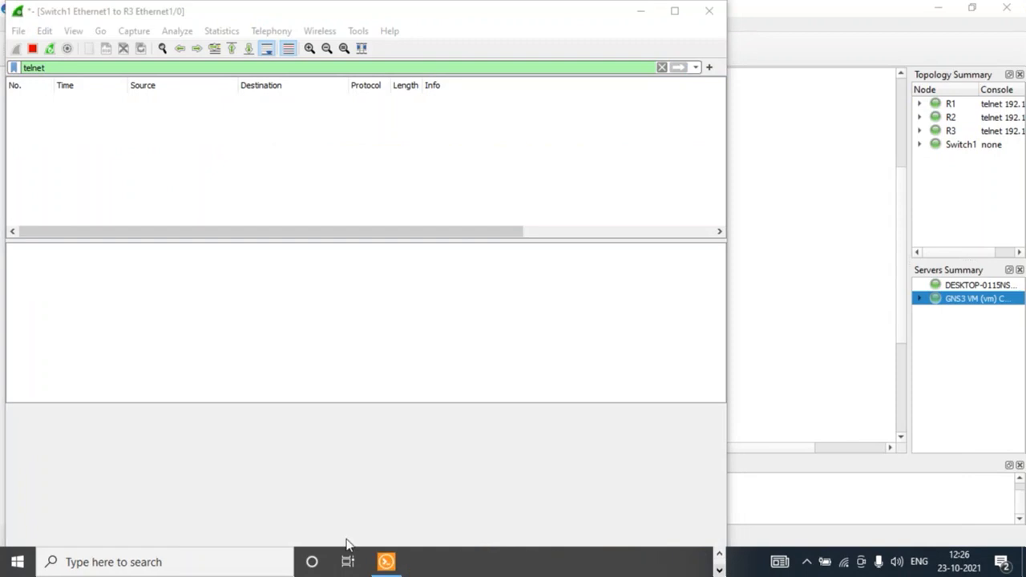
{"action": "left_click", "coordinate": [387, 564]}
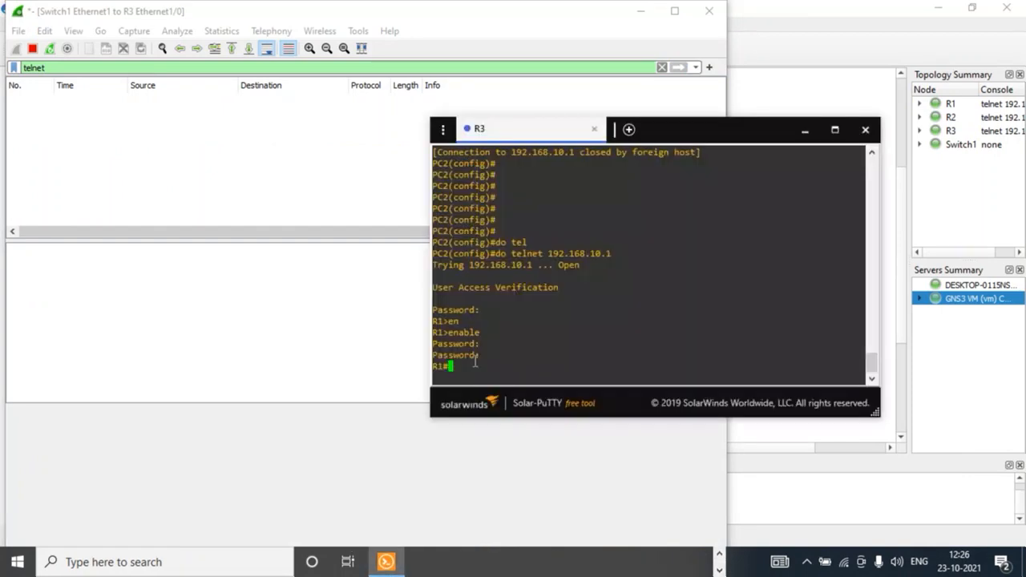
{"action": "left_click", "coordinate": [351, 67]}
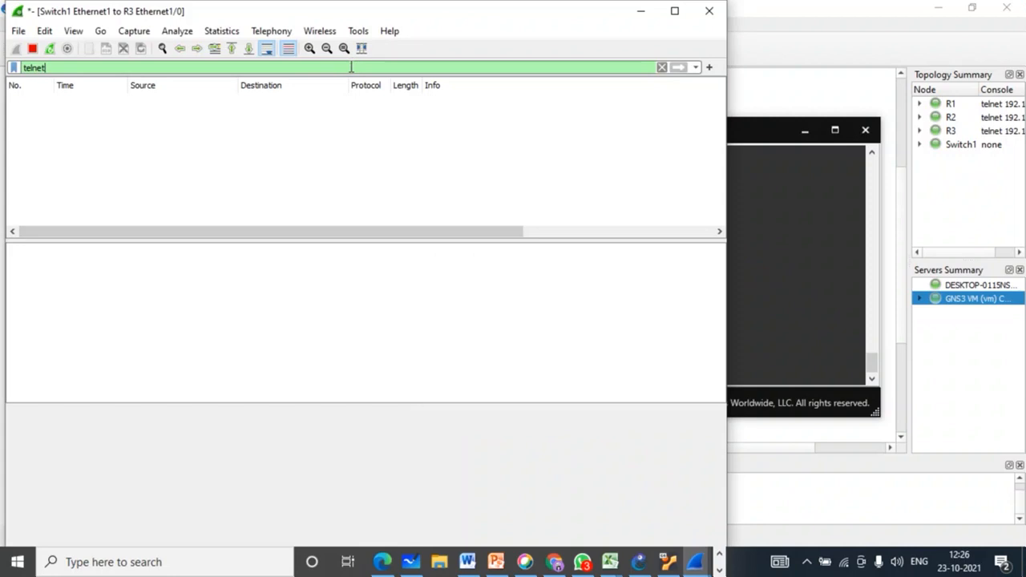
{"action": "key", "text": "BackSpace"}
{"action": "key", "text": "BackSpace"}
{"action": "key", "text": "BackSpace"}
{"action": "key", "text": "BackSpace"}
{"action": "key", "text": "BackSpace"}
{"action": "key", "text": "BackSpace"}
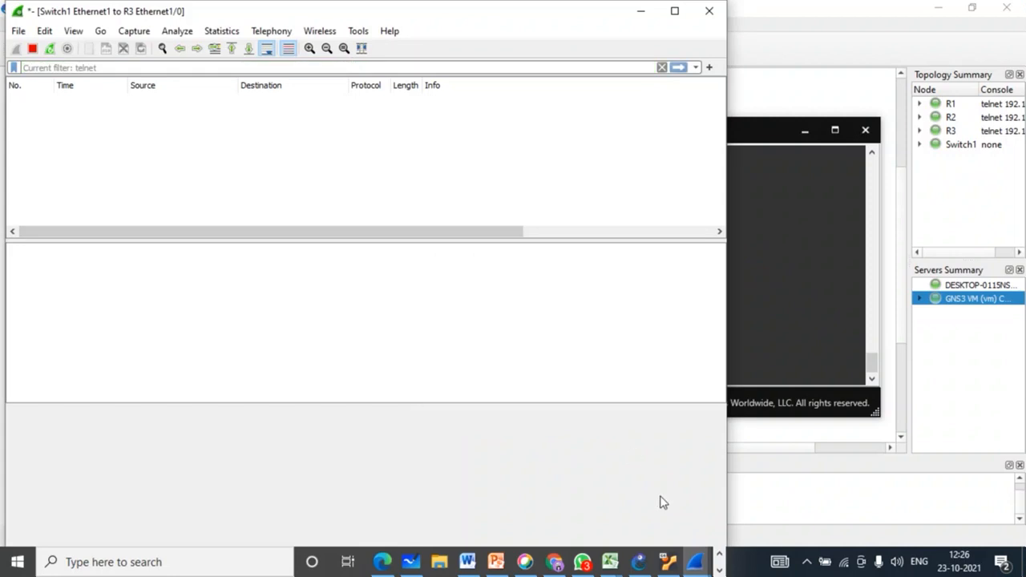
{"action": "left_click", "coordinate": [709, 11]}
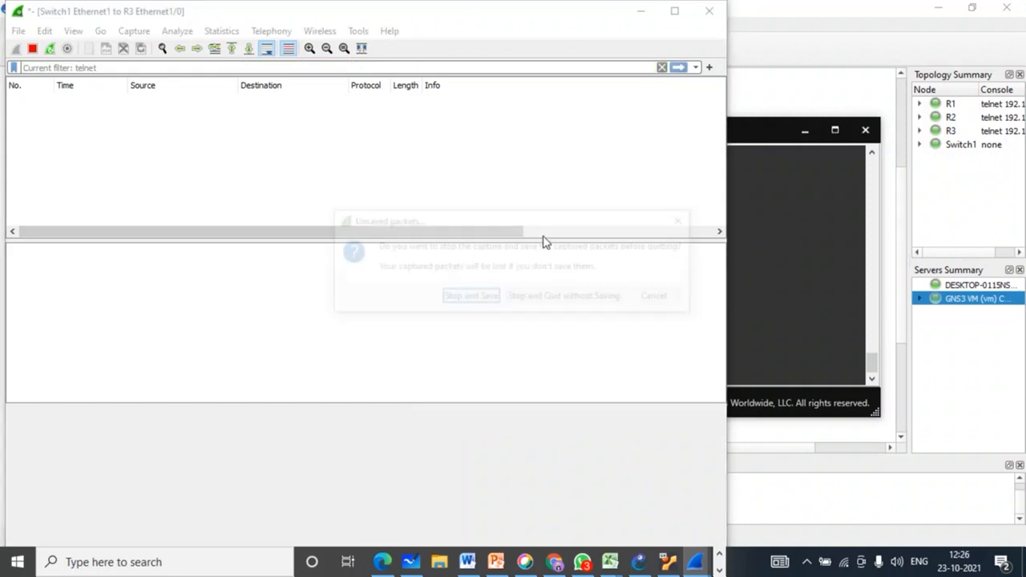
{"action": "left_click", "coordinate": [527, 298]}
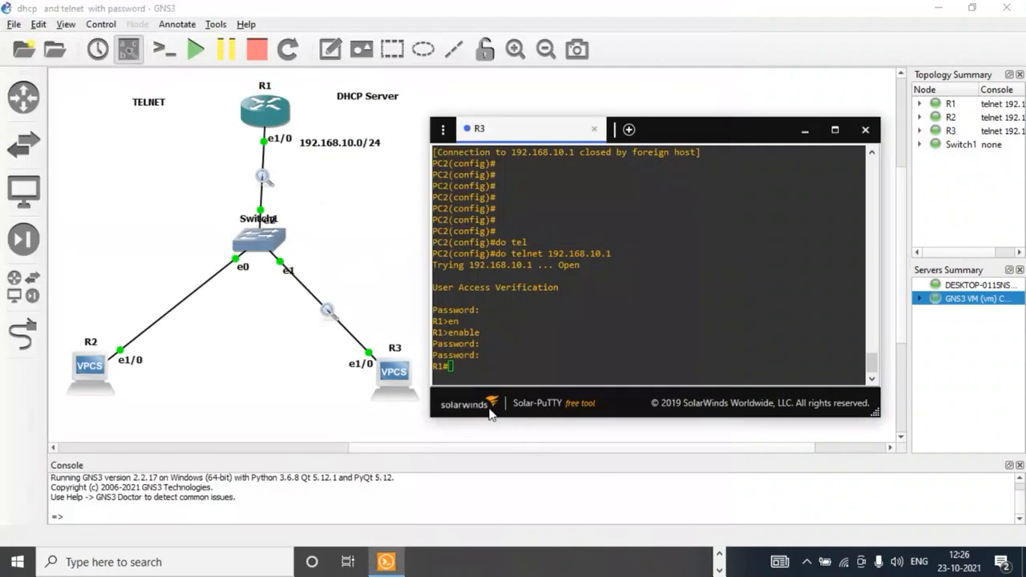
Step: Start Wireshark on the existing R1–Switch1 link capture
{"action": "right_click", "coordinate": [264, 178]}
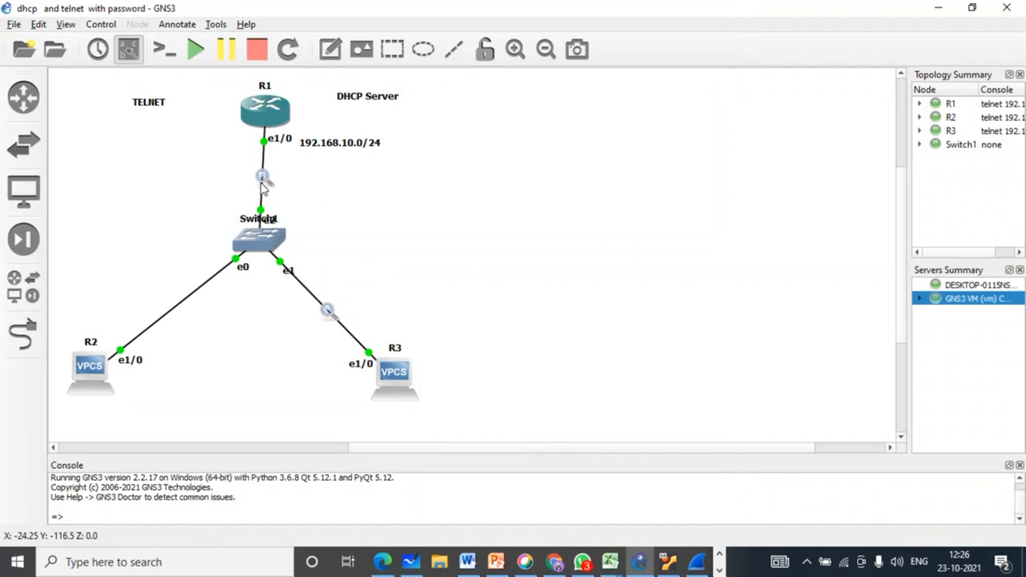
{"action": "right_click", "coordinate": [263, 182]}
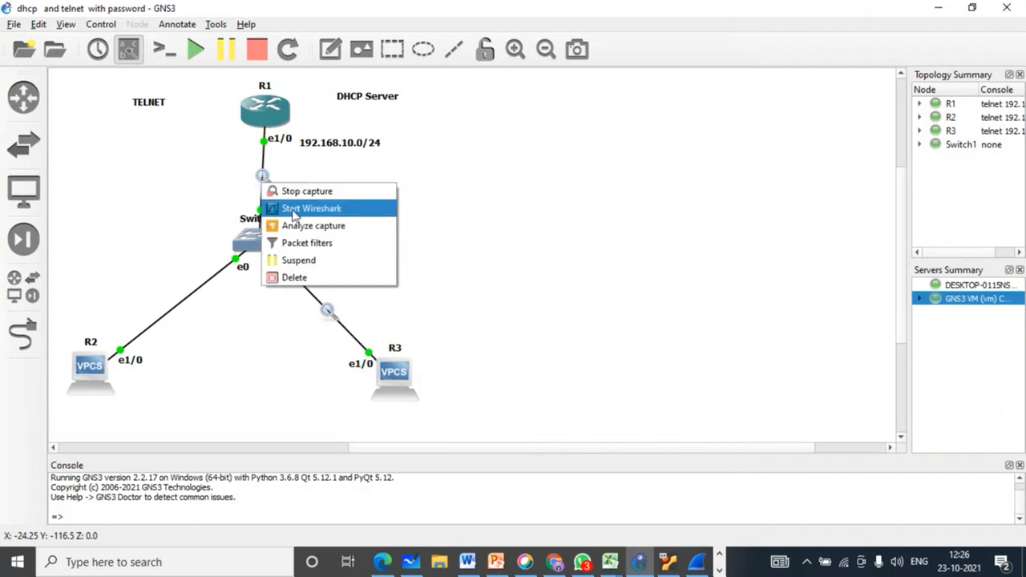
{"action": "left_click", "coordinate": [295, 210]}
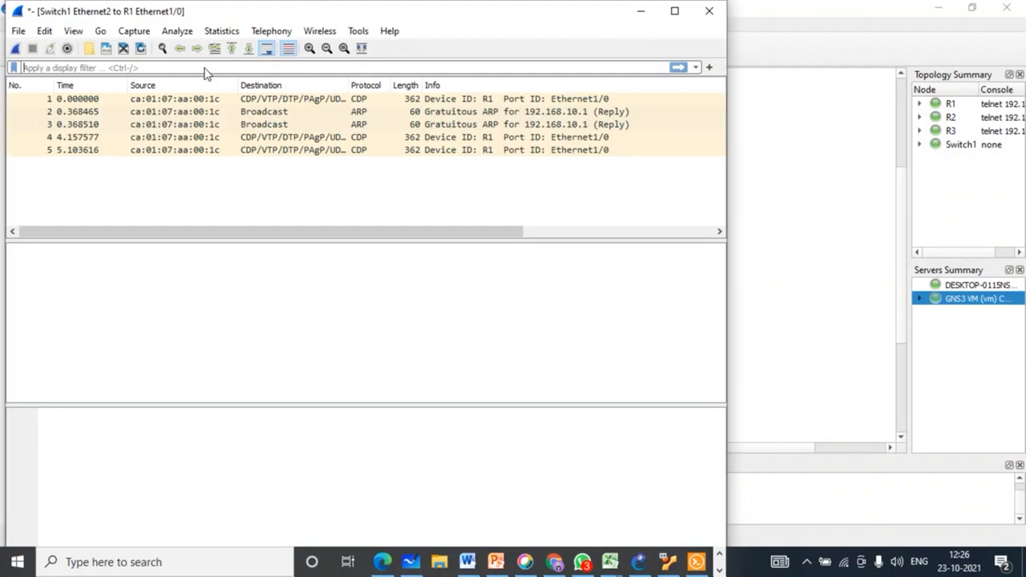
Step: Apply a dhcp display filter to the Switch1–R1 capture (no matches), then return to R3's terminal
{"action": "type", "text": "dhcp"}
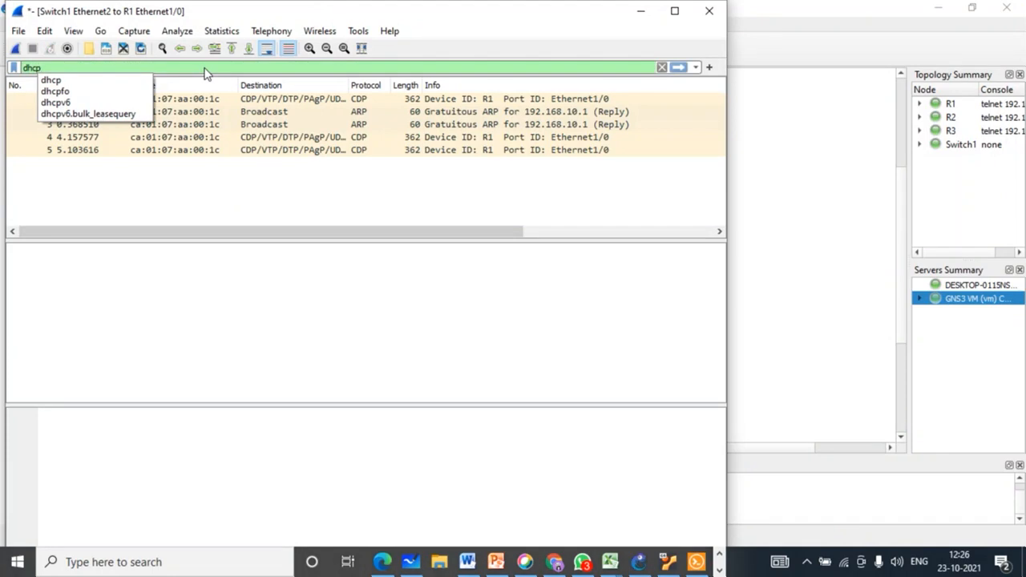
{"action": "left_click", "coordinate": [96, 80]}
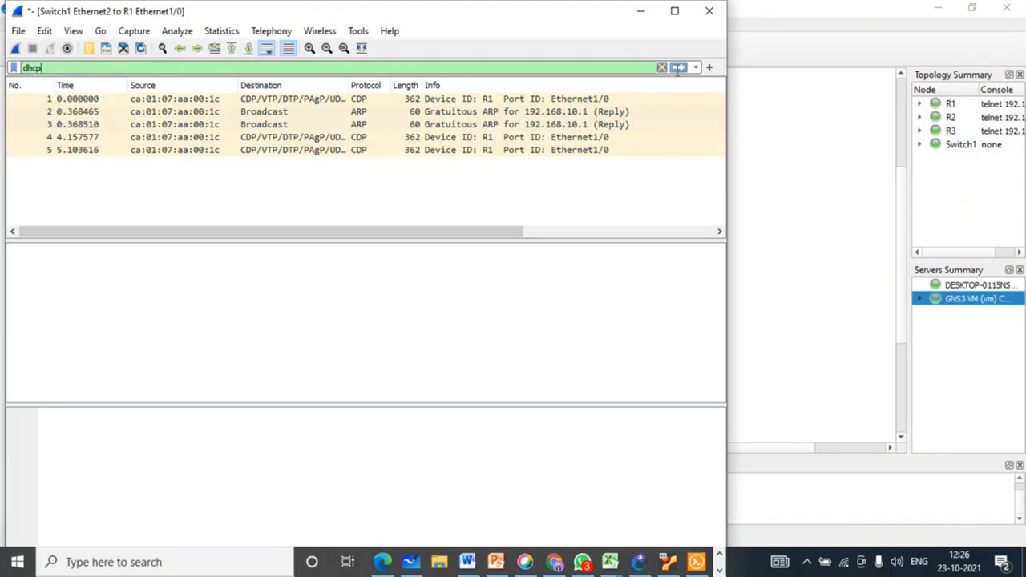
{"action": "left_click", "coordinate": [678, 67]}
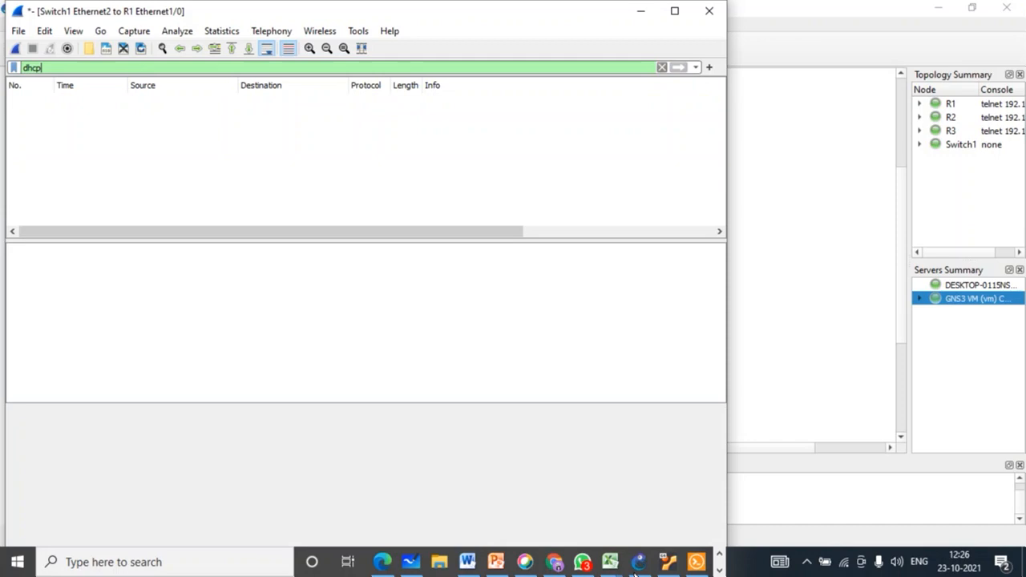
{"action": "left_click", "coordinate": [696, 562]}
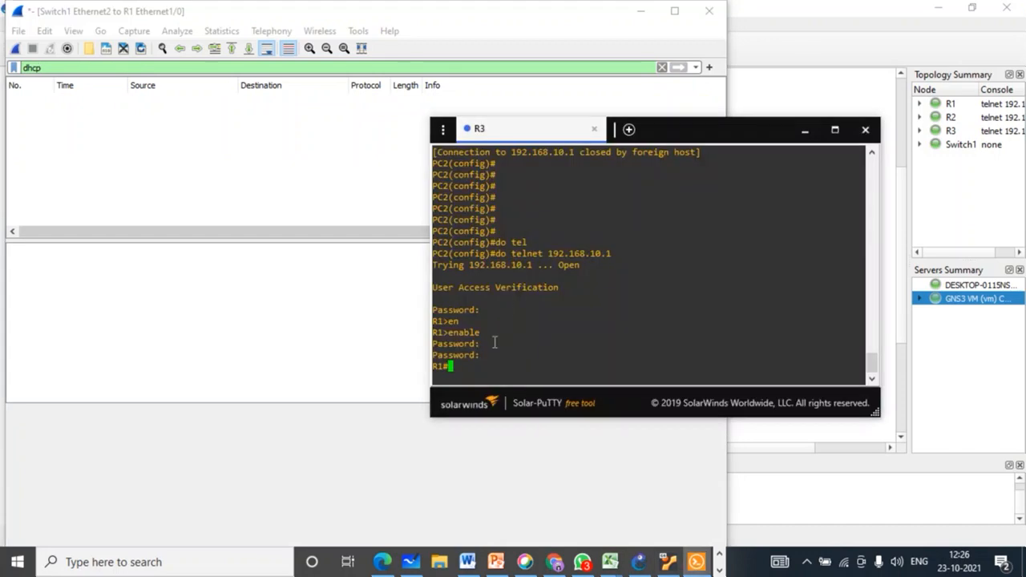
Step: Leave the telnet session to R1 and return to R3's prompt
{"action": "key", "text": "Return"}
{"action": "type", "text": "ex"}
{"action": "key", "text": "Tab"}
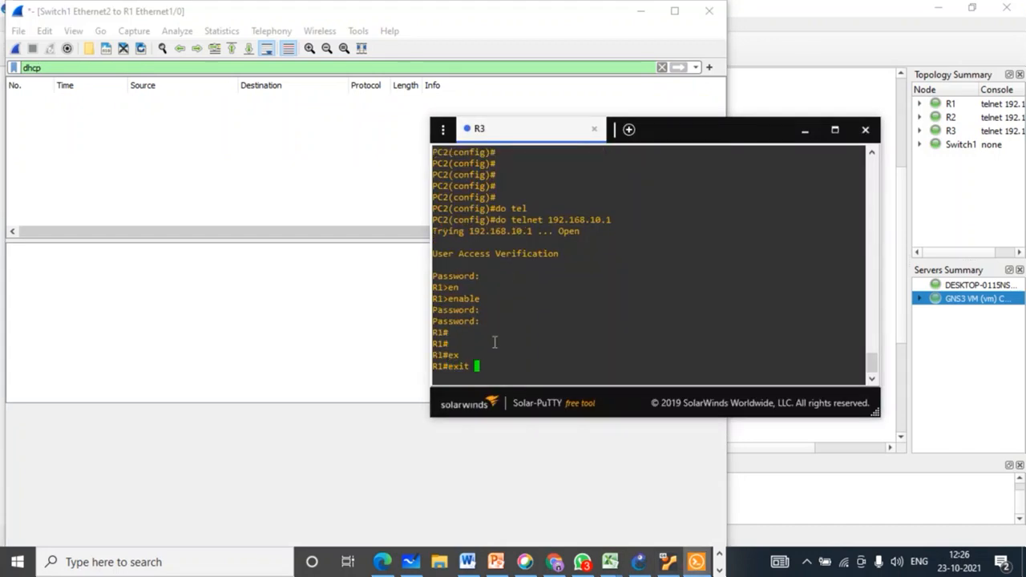
{"action": "key", "text": "Return"}
{"action": "key", "text": "Return"}
{"action": "key", "text": "Return"}
{"action": "key", "text": "Return"}
{"action": "key", "text": "Return"}
Step: Enter configuration of interface e1/0, correcting a mistyped line along the way
{"action": "key", "text": "Return"}
{"action": "type", "text": "0"}
{"action": "key", "text": "Tab"}
{"action": "type", "text": "int"}
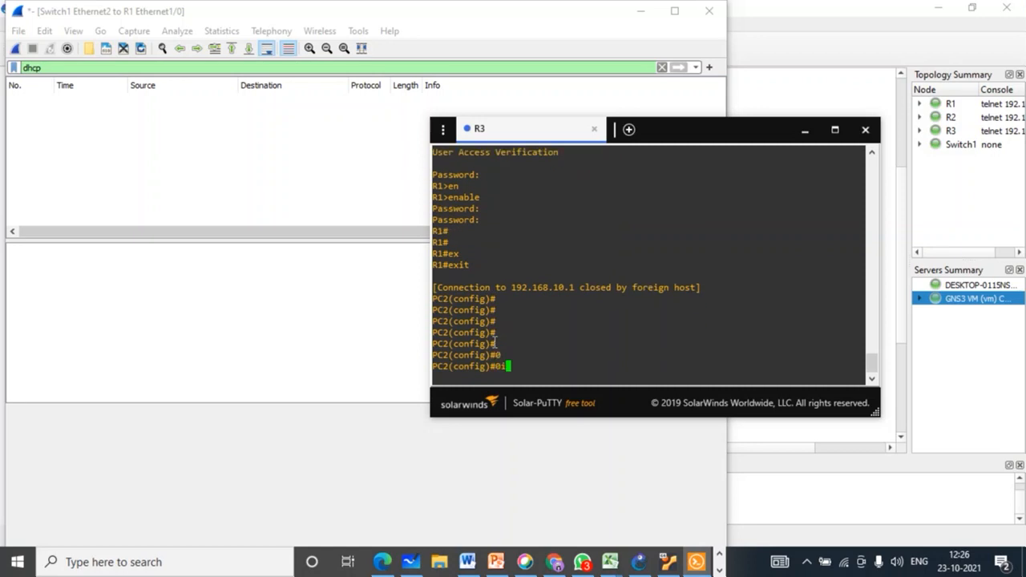
{"action": "key", "text": "Tab"}
{"action": "key", "text": "BackSpace"}
{"action": "key", "text": "BackSpace"}
{"action": "key", "text": "BackSpace"}
{"action": "key", "text": "BackSpace"}
{"action": "key", "text": "Return"}
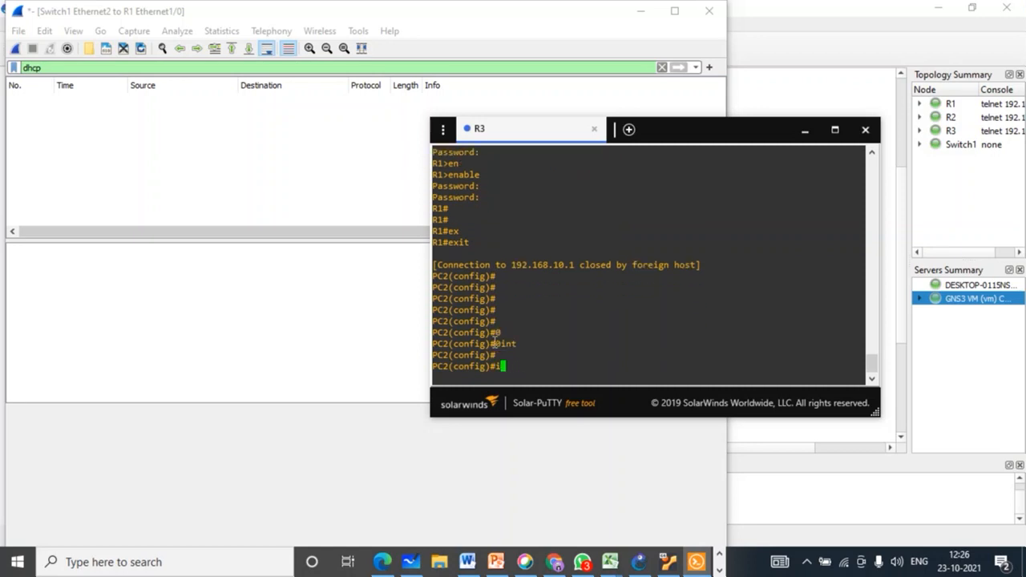
{"action": "type", "text": "int"}
{"action": "key", "text": "Tab"}
{"action": "type", "text": "e"}
{"action": "key", "text": "Tab"}
{"action": "type", "text": "1/0"}
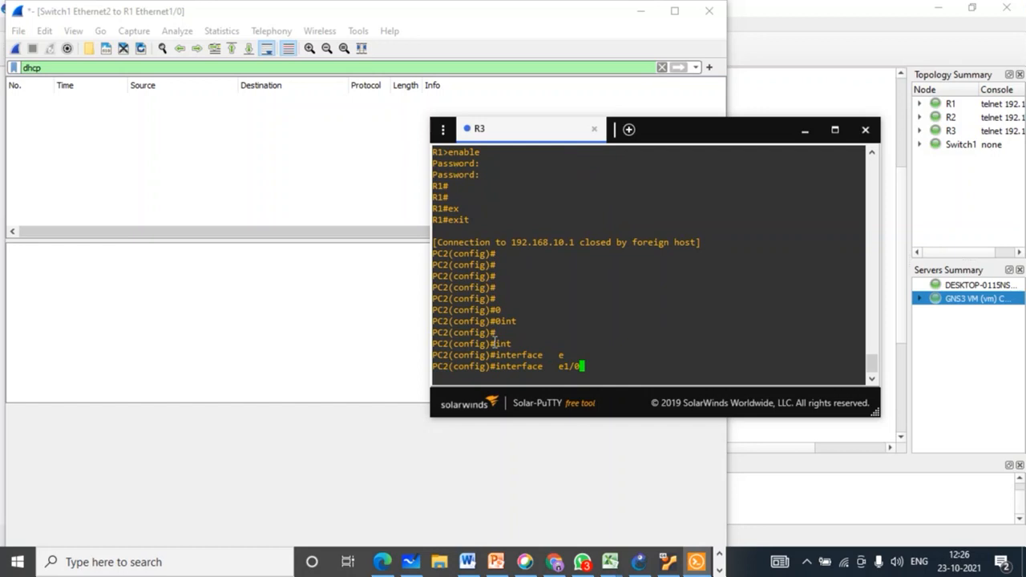
{"action": "key", "text": "Return"}
Step: Shut down and re-enable e1/0, then highlight its DHCP address 192.168.10.5
{"action": "type", "text": "sh"}
{"action": "key", "text": "Tab"}
{"action": "key", "text": "Tab"}
{"action": "key", "text": "Return"}
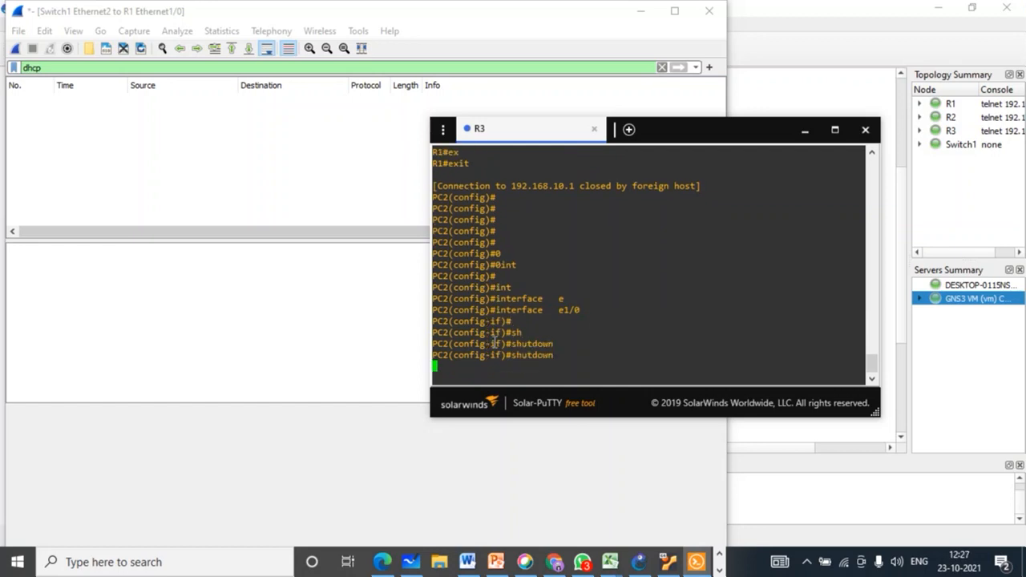
{"action": "key", "text": "Return"}
{"action": "key", "text": "Return"}
{"action": "key", "text": "Return"}
{"action": "type", "text": "no sh"}
{"action": "key", "text": "Tab"}
{"action": "key", "text": "Tab"}
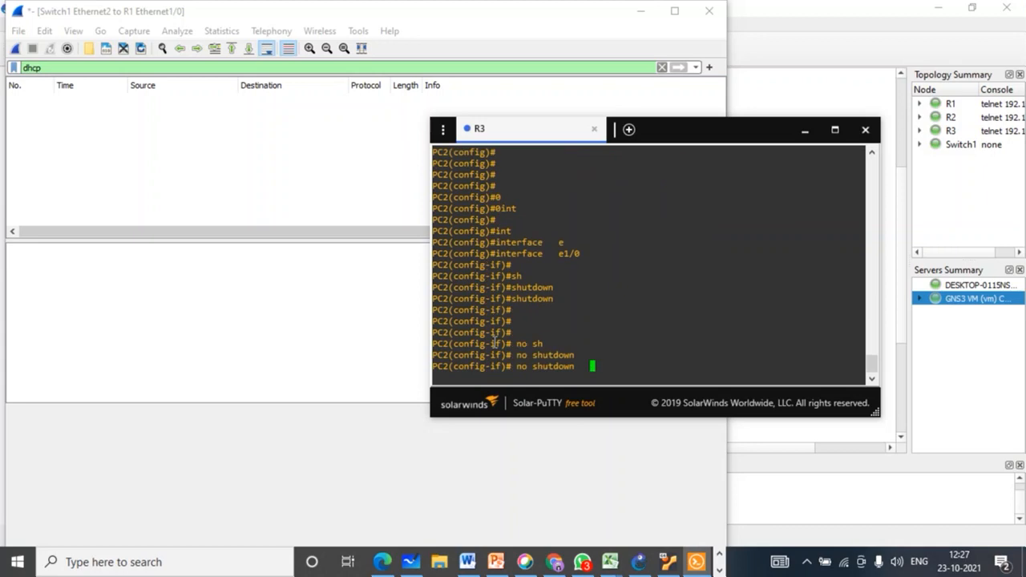
{"action": "key", "text": "Return"}
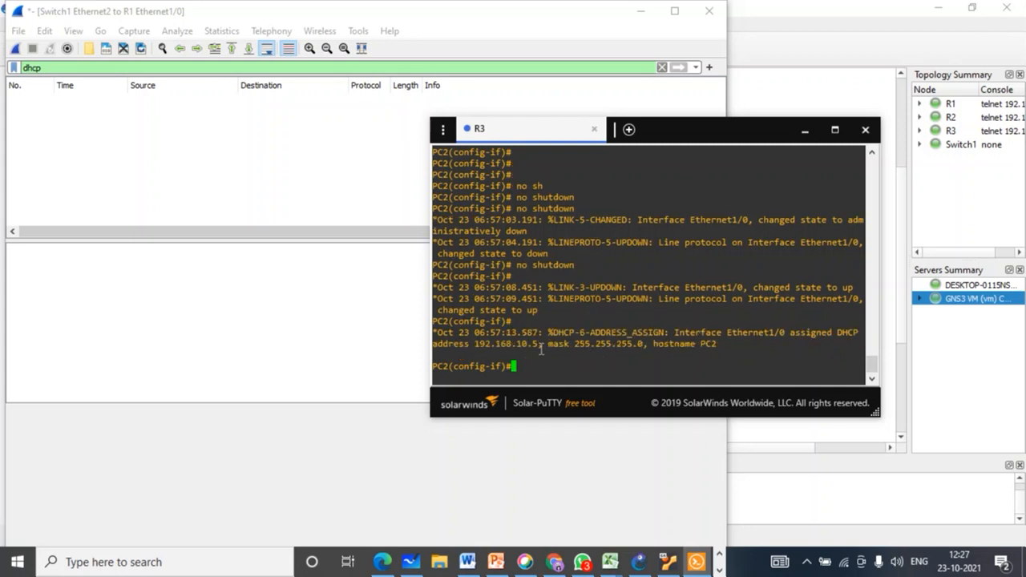
{"action": "left_click_drag", "start_coordinate": [539, 346], "coordinate": [474, 345]}
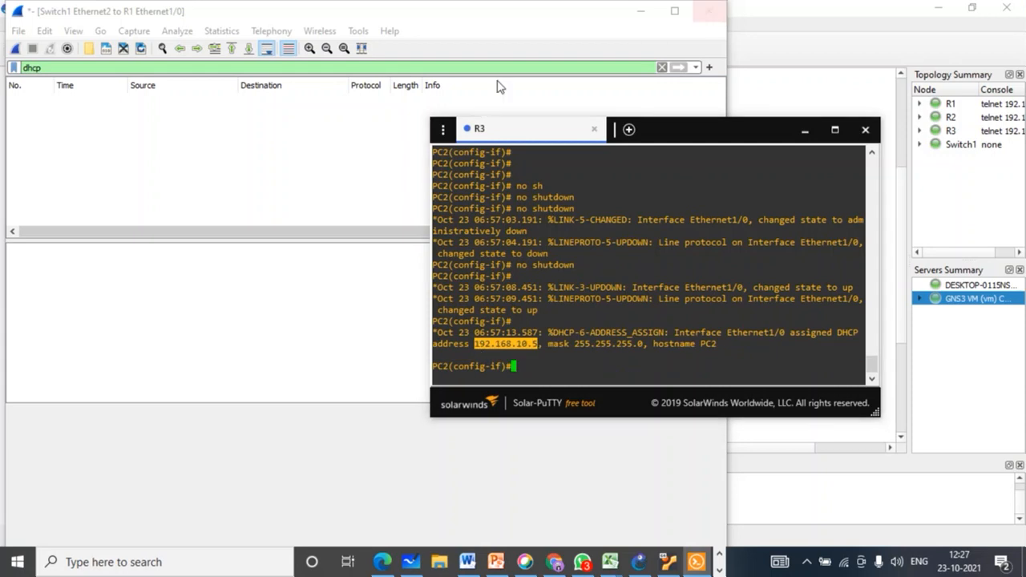
Step: Clear the Wireshark display filter and reapply dhcp
{"action": "left_click", "coordinate": [661, 67]}
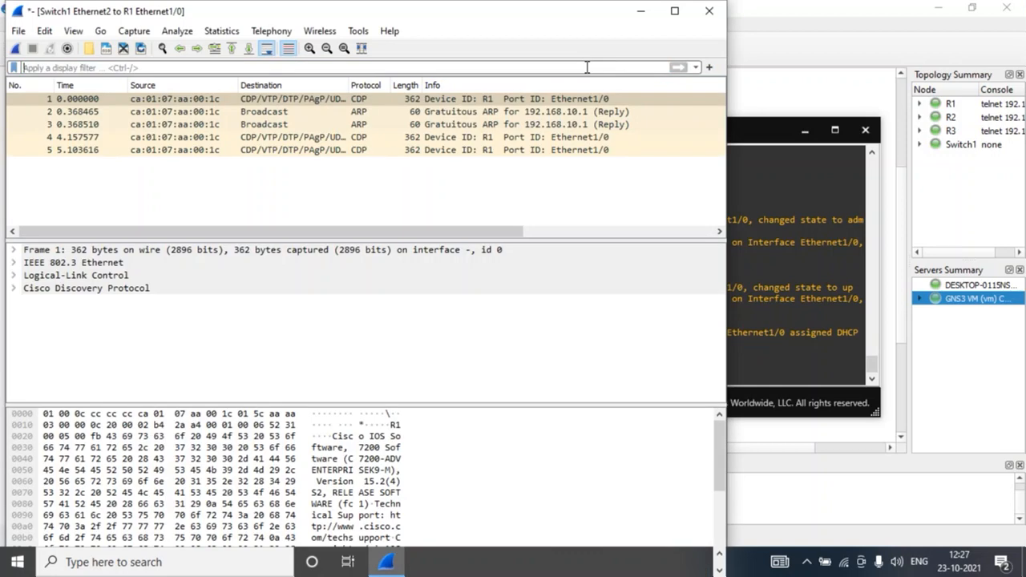
{"action": "left_click", "coordinate": [587, 67]}
{"action": "type", "text": "dhcp"}
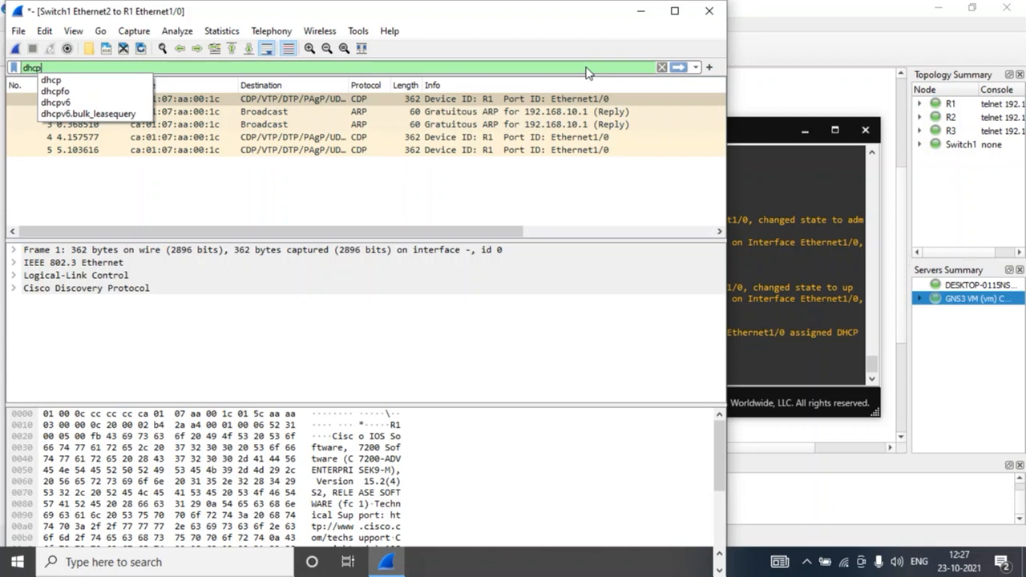
{"action": "key", "text": "Return"}
{"action": "key", "text": "Return"}
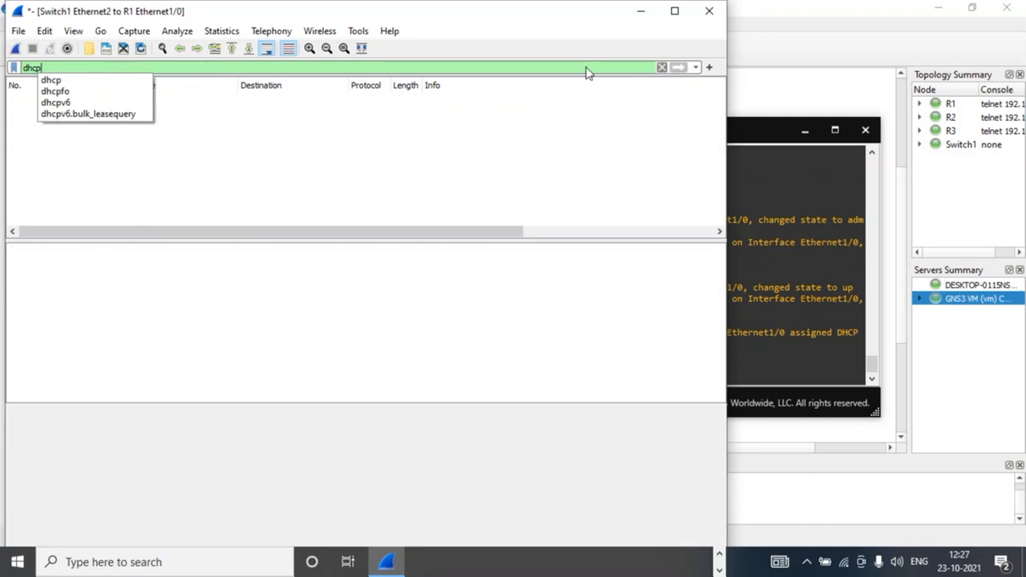
{"action": "left_click", "coordinate": [680, 67]}
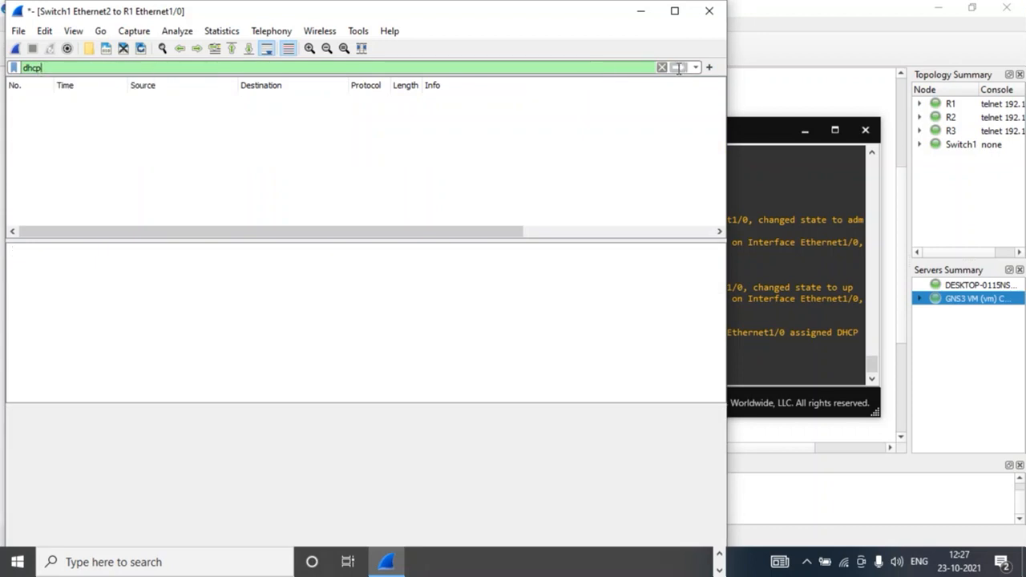
{"action": "left_click", "coordinate": [752, 178]}
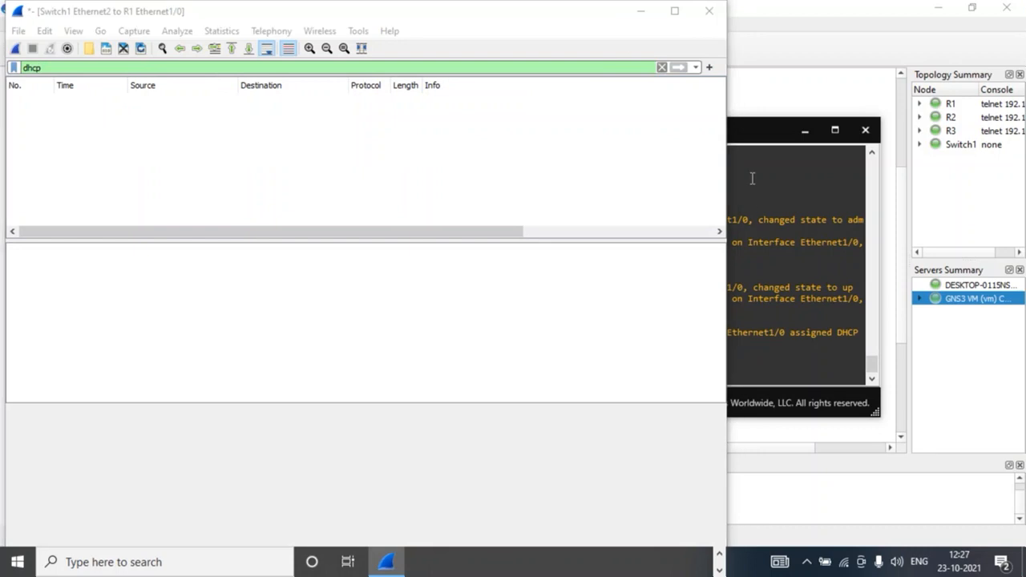
Step: Quit Wireshark without saving the packets and close the R3 console window
{"action": "left_click", "coordinate": [709, 11]}
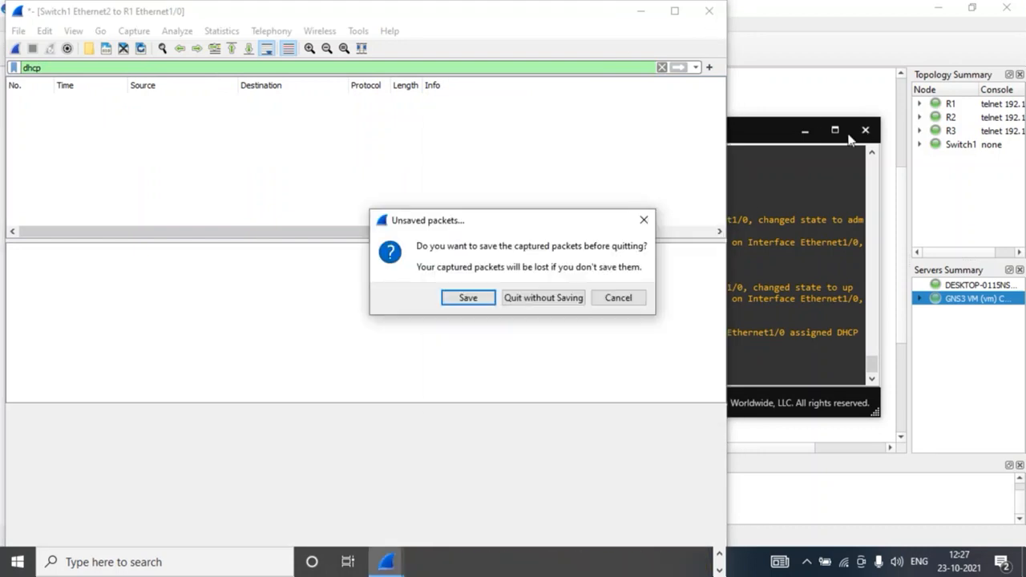
{"action": "left_click", "coordinate": [540, 297]}
{"action": "left_click", "coordinate": [865, 130]}
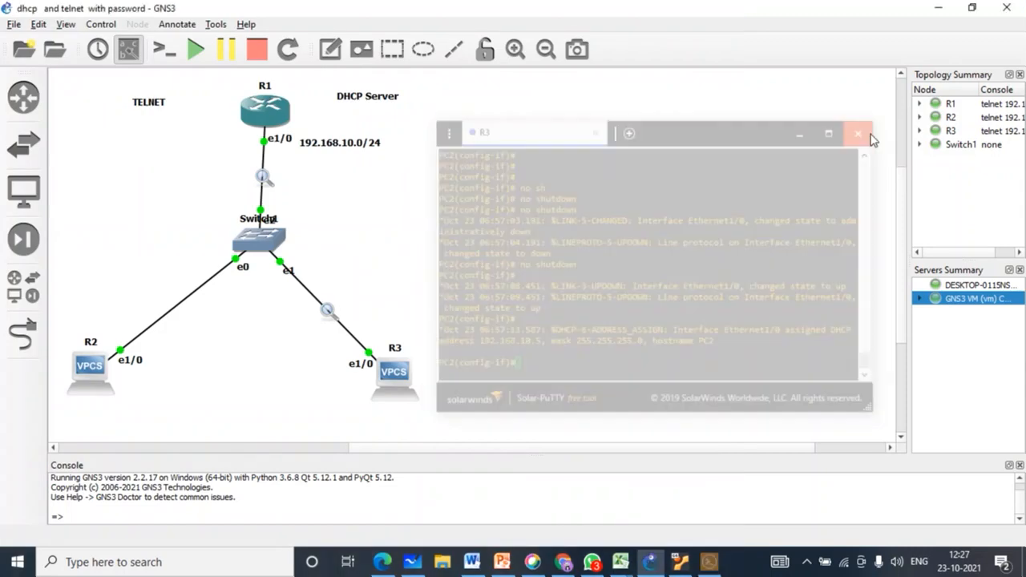
Step: Go to the CCIE Network Learning channel via the YouTube account menu and pause its featured video
{"action": "left_click", "coordinate": [939, 10]}
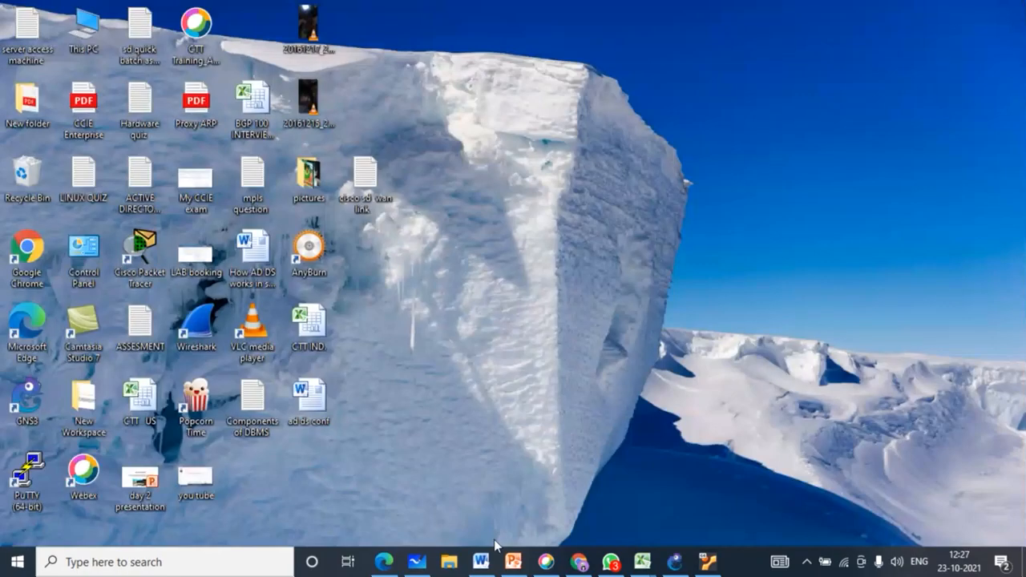
{"action": "left_click", "coordinate": [580, 563]}
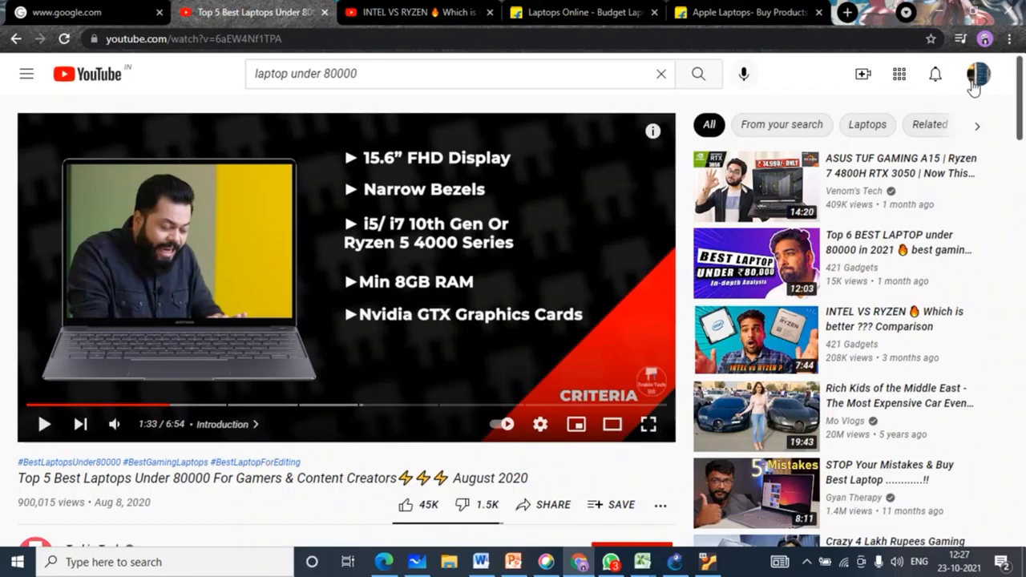
{"action": "left_click", "coordinate": [978, 74]}
{"action": "left_click", "coordinate": [821, 152]}
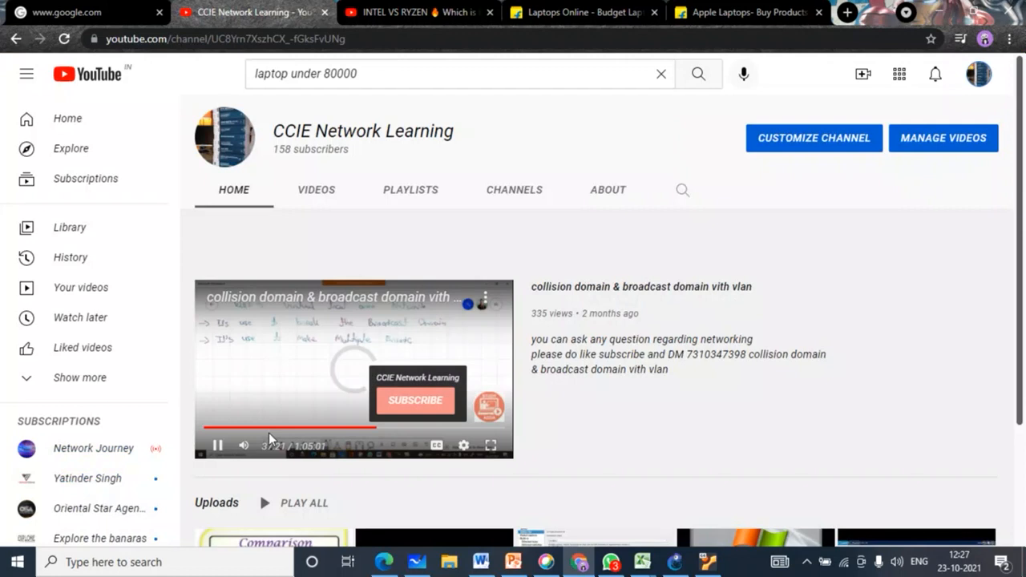
{"action": "left_click", "coordinate": [218, 446]}
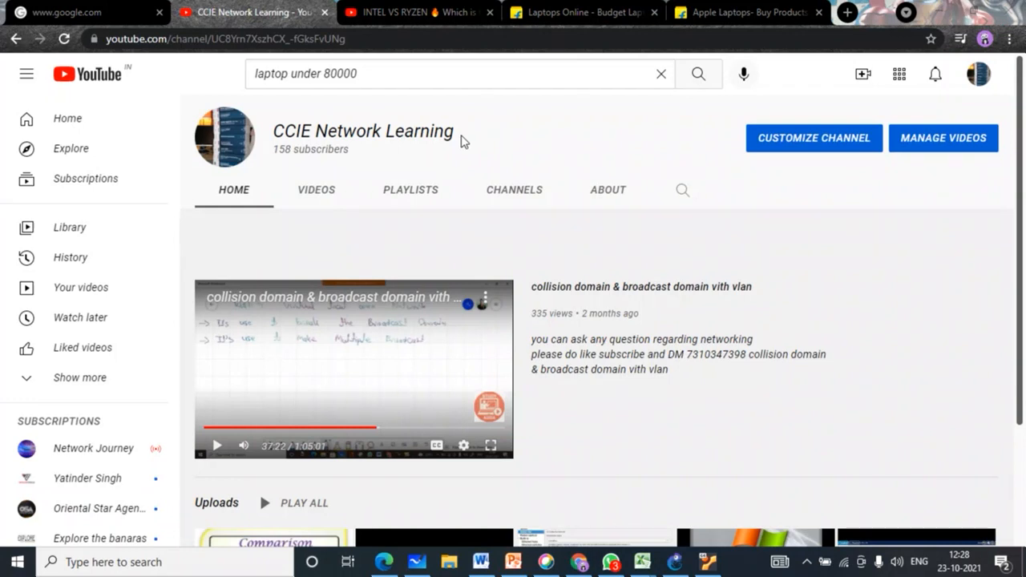
{"action": "scroll", "coordinate": [461, 142], "scroll_direction": "down", "scroll_amount": 2}
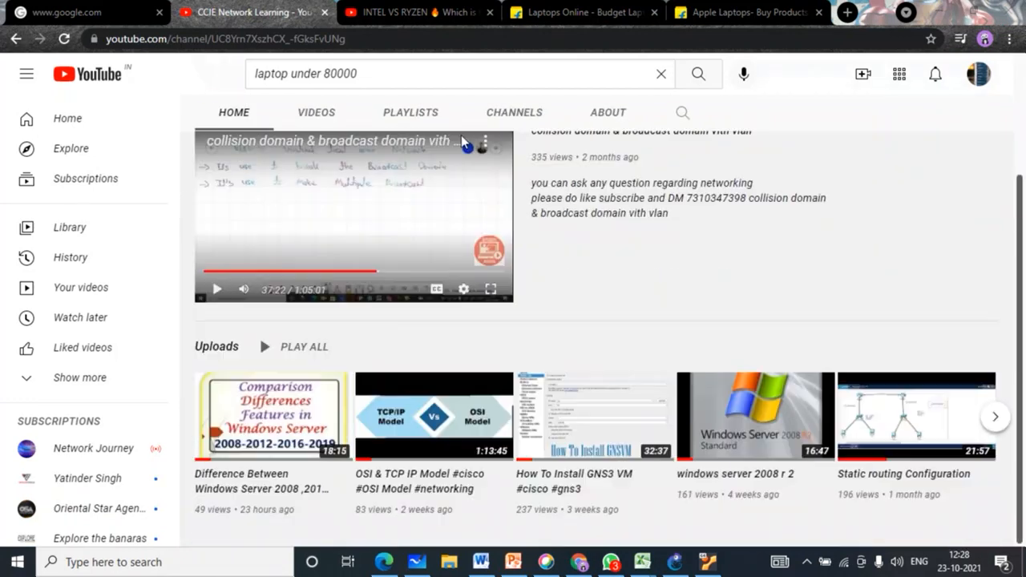
{"action": "scroll", "coordinate": [431, 352], "scroll_direction": "up", "scroll_amount": 2}
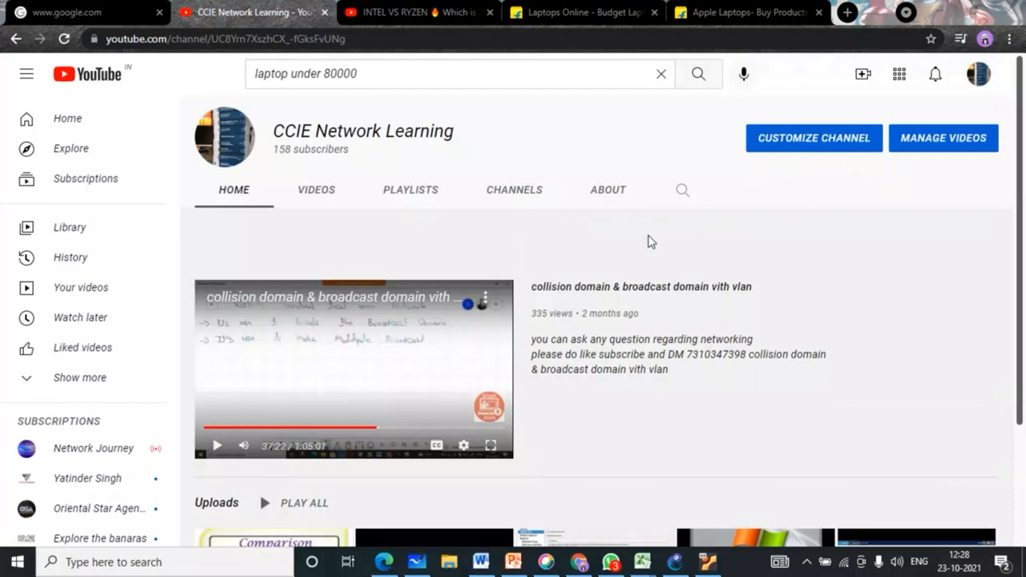